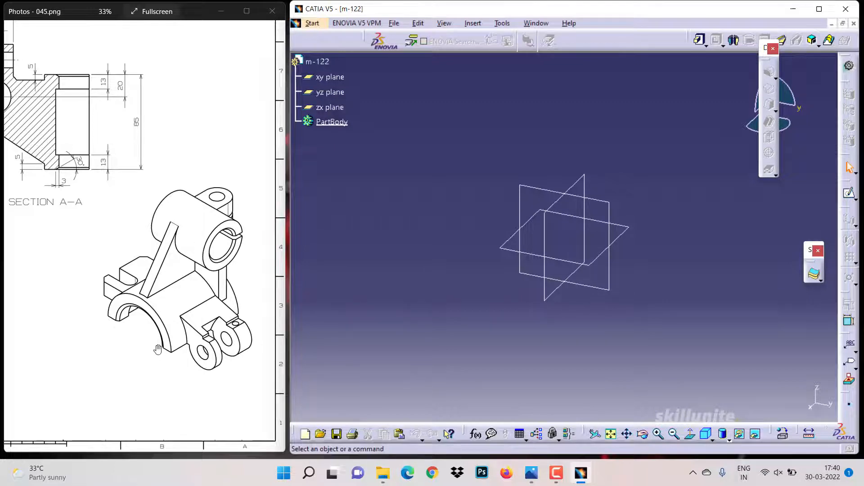
- Open a new sketch on the yz plane for the bracket's base
mouse_move(165, 334)
mouse_down()
mouse_move(199, 330)
mouse_move(168, 325)
mouse_up()
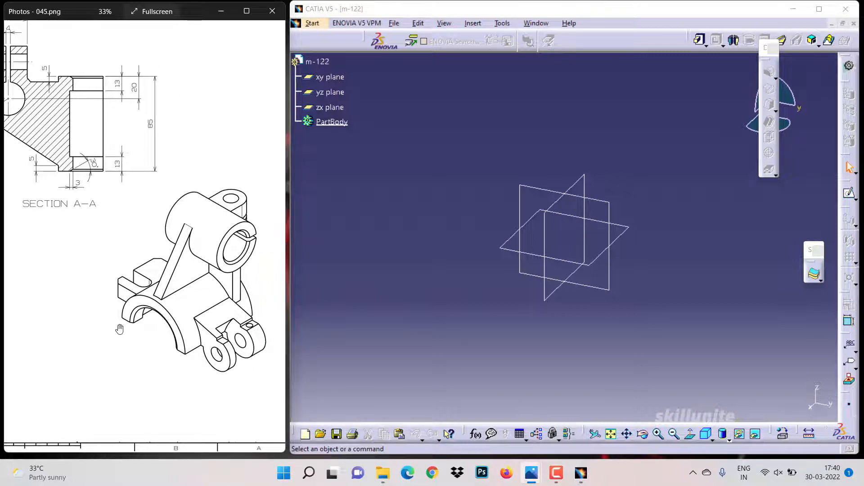
drag(95, 330, 259, 330)
drag(161, 338, 264, 334)
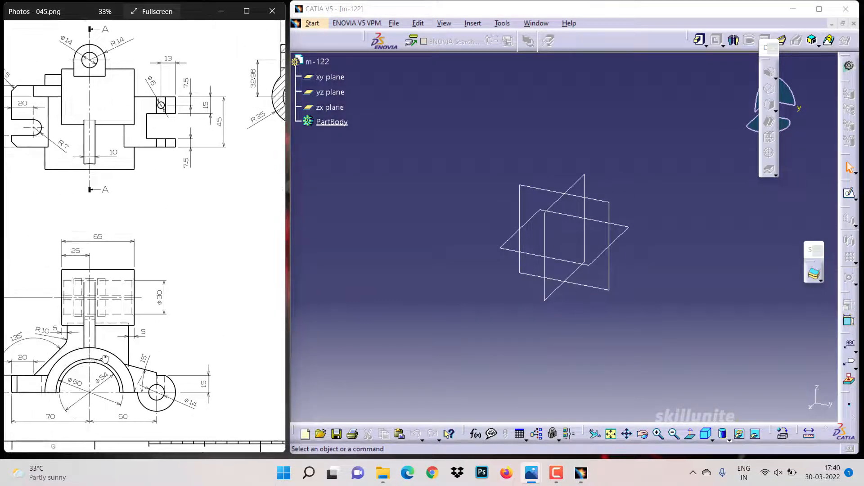
drag(105, 359, 119, 361)
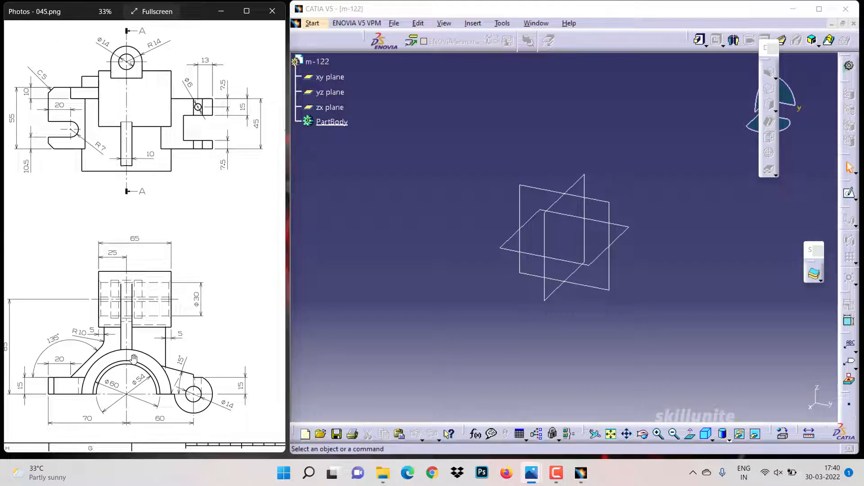
click(603, 204)
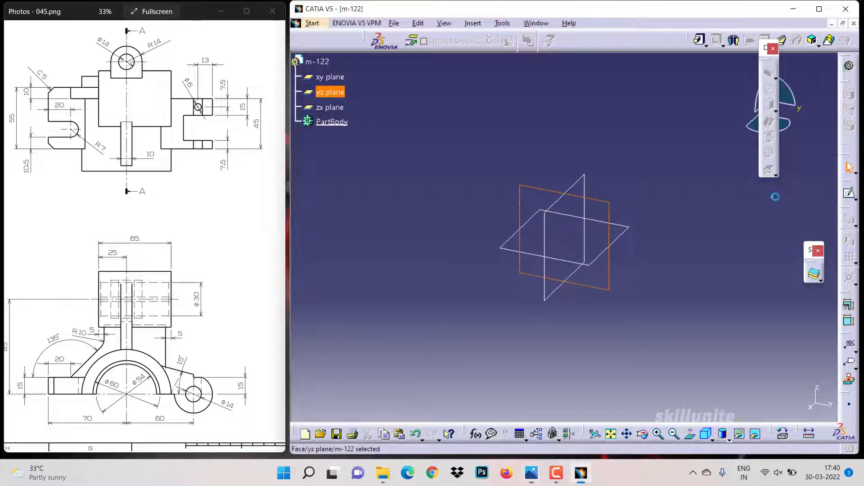
click(848, 191)
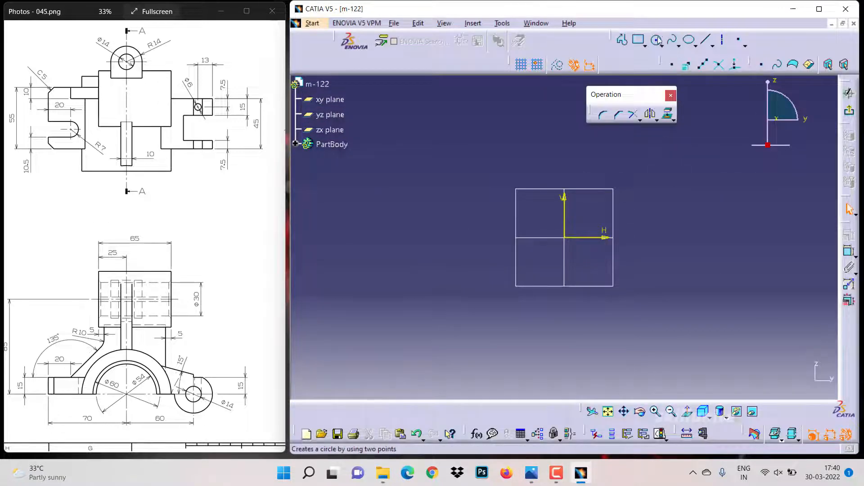
- Draw an upper half-circle arc centred on the origin, radius about 56 mm, and close it with a straight line between its ends
click(661, 46)
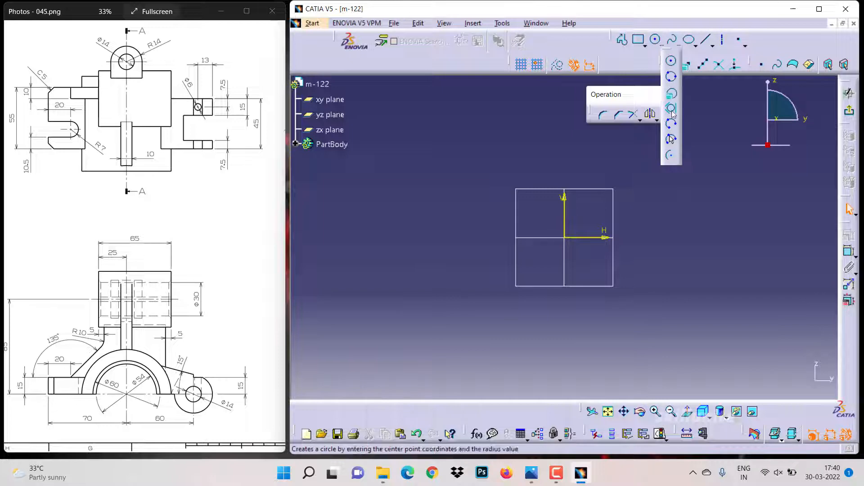
click(671, 155)
click(565, 237)
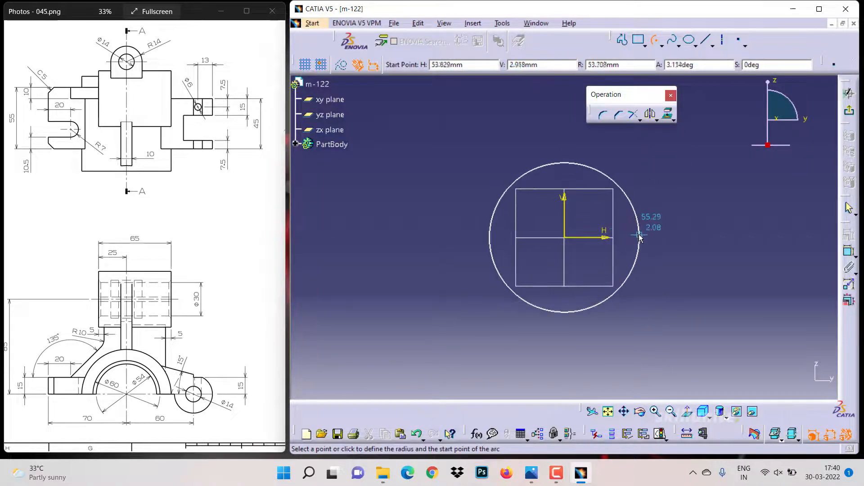
click(640, 238)
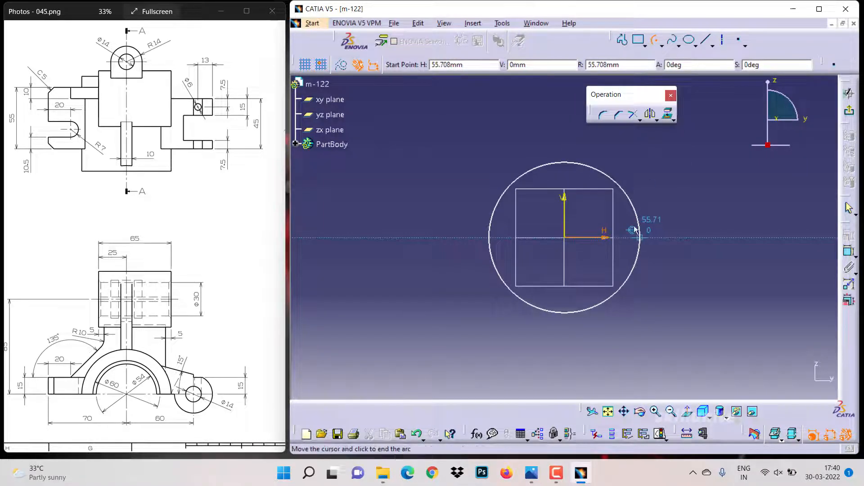
click(506, 239)
click(707, 41)
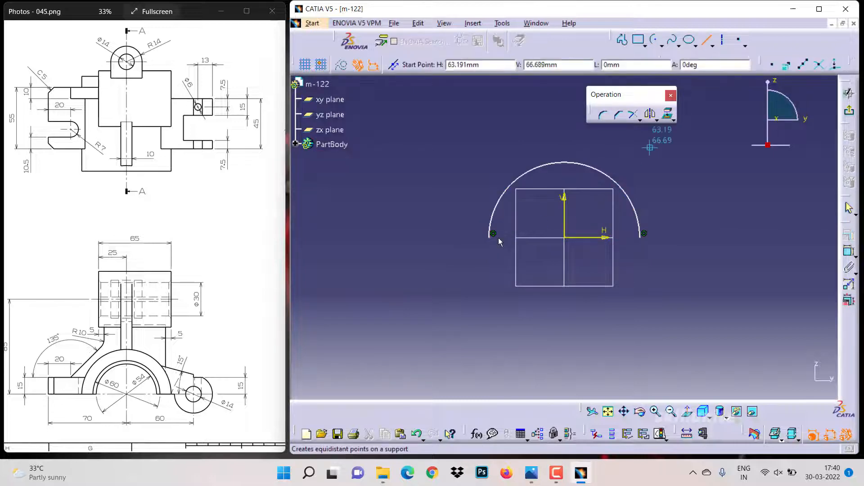
click(494, 237)
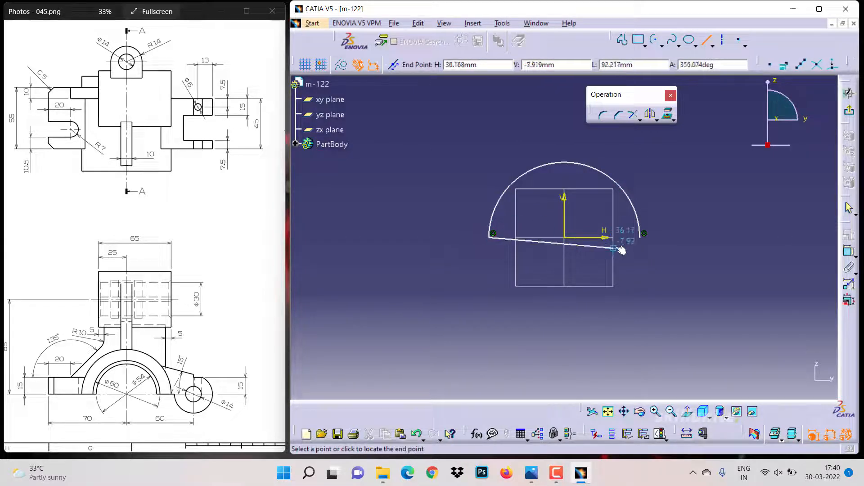
click(642, 236)
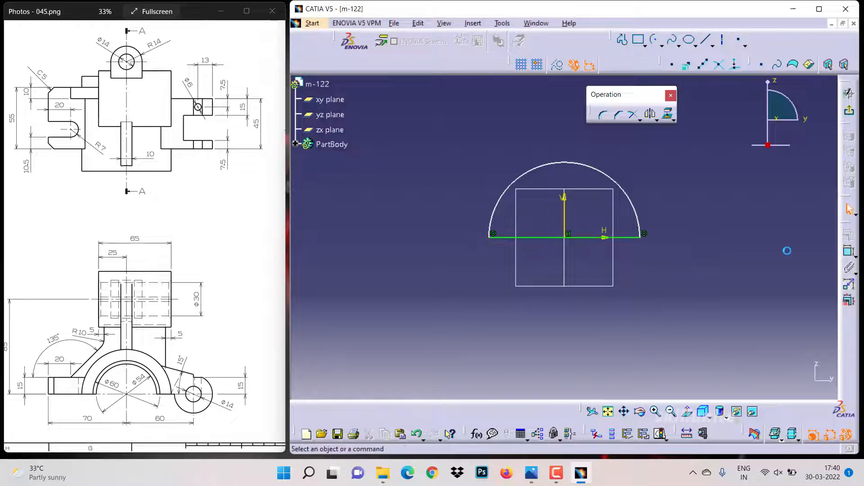
- Dimension the semicircular arc as a 75 mm diameter and exit the sketch
click(849, 251)
click(633, 198)
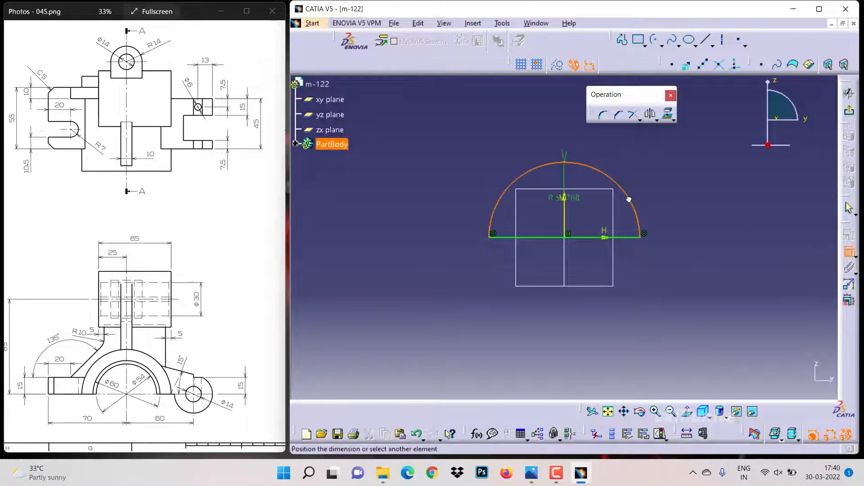
click(650, 170)
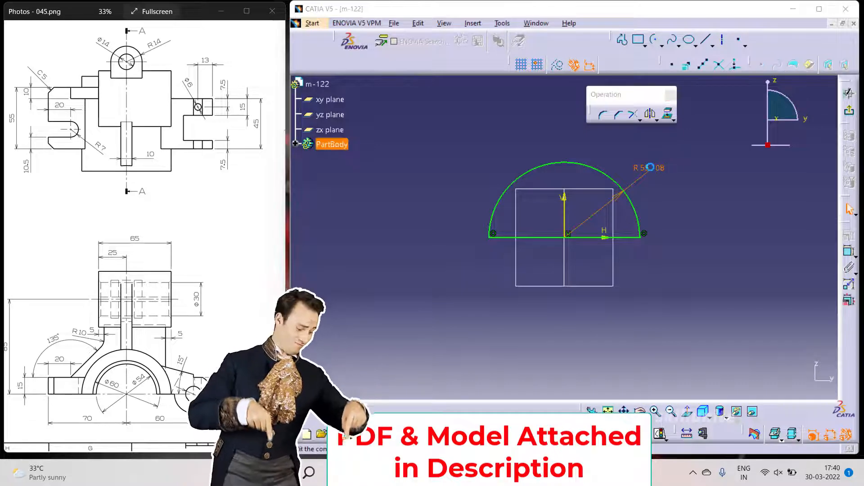
double_click(656, 172)
click(655, 276)
click(613, 297)
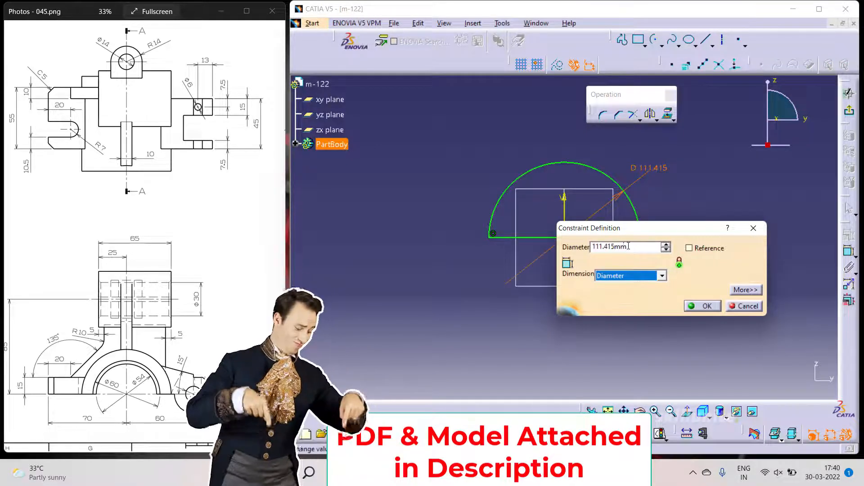
drag(630, 247, 553, 252)
text(75)
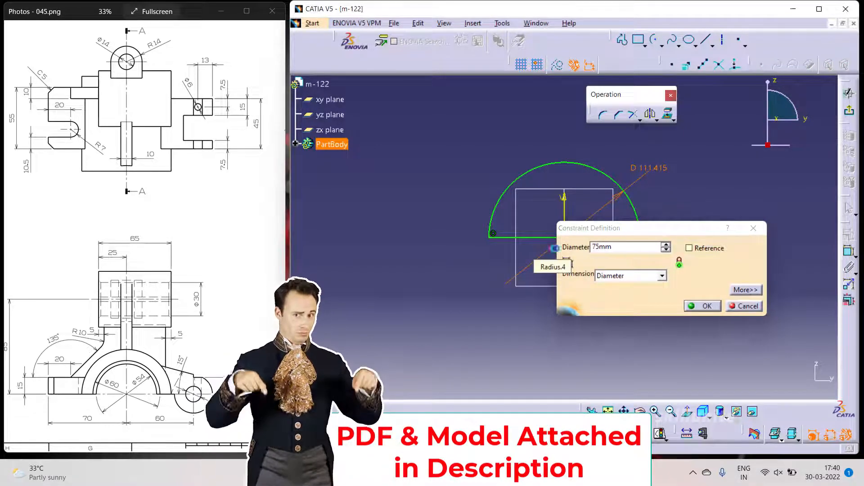
key(Return)
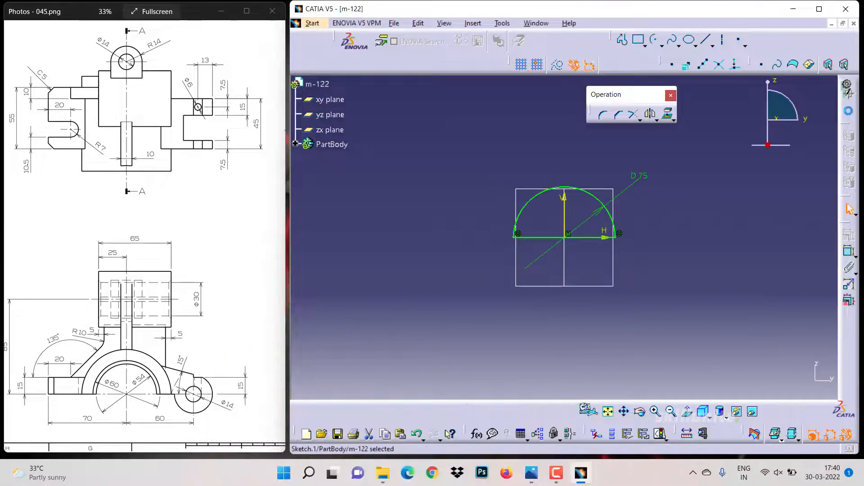
click(850, 114)
- Pad the semicircular sketch to a length of 85 mm and display the solid shaded with edges
drag(210, 257, 64, 257)
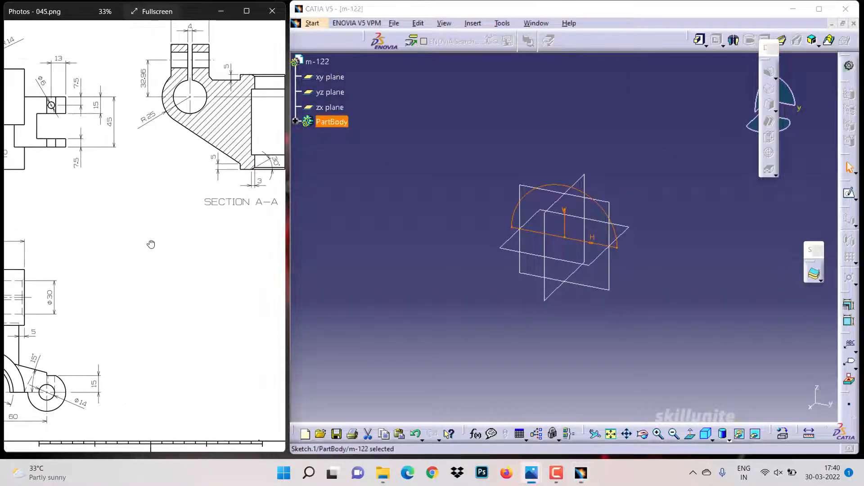
drag(151, 244, 32, 245)
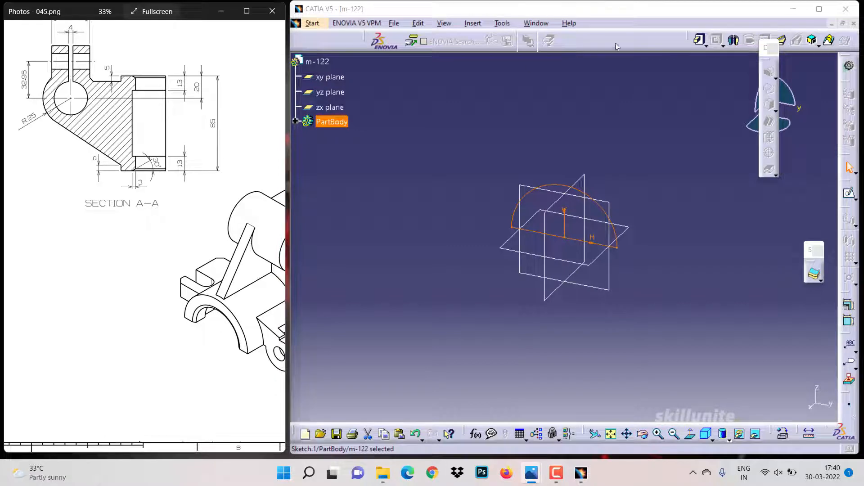
click(700, 42)
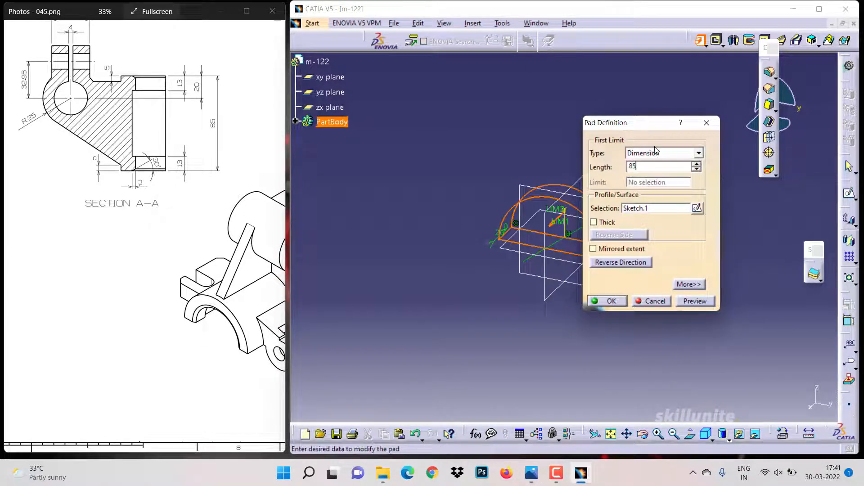
key(Return)
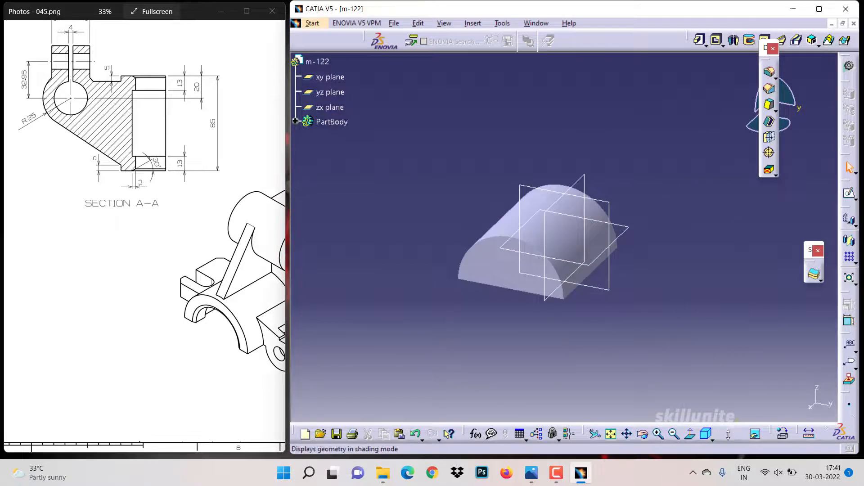
click(728, 440)
click(735, 371)
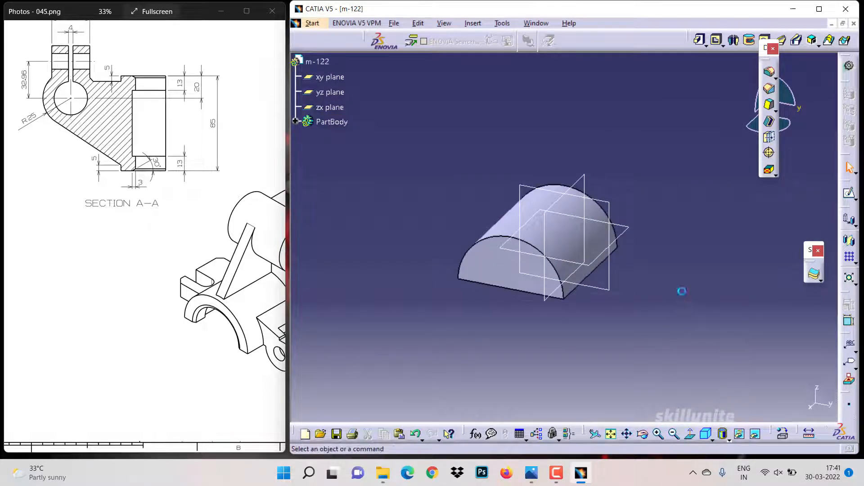
- Open a new sketch on the xy plane for the slotted side lug
drag(36, 293, 212, 299)
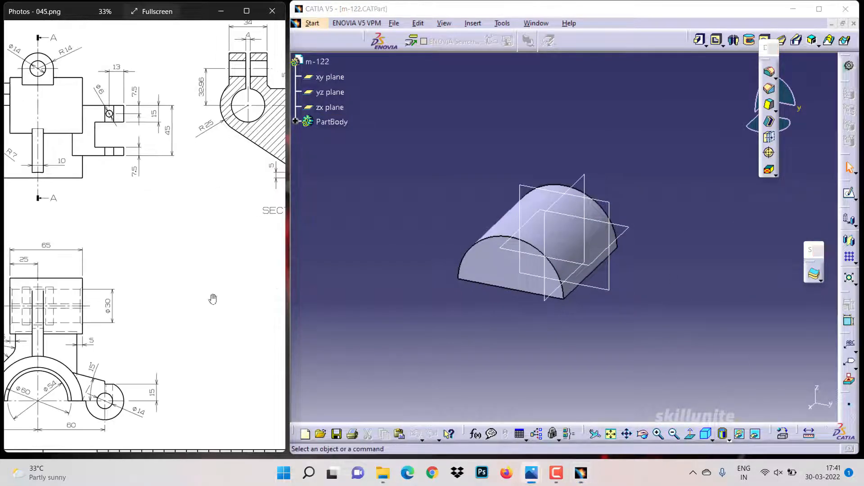
drag(80, 288, 194, 300)
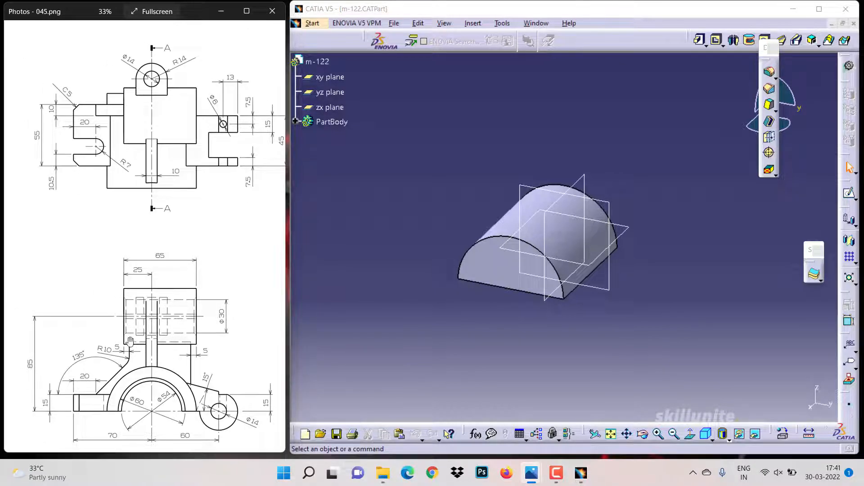
drag(170, 293, 98, 306)
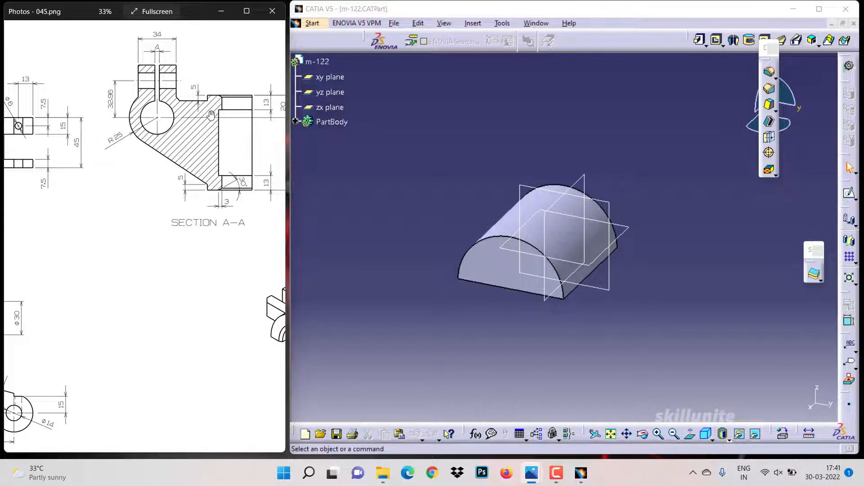
drag(127, 235, 237, 232)
mouse_move(156, 226)
mouse_down()
mouse_move(228, 221)
mouse_move(203, 233)
mouse_up()
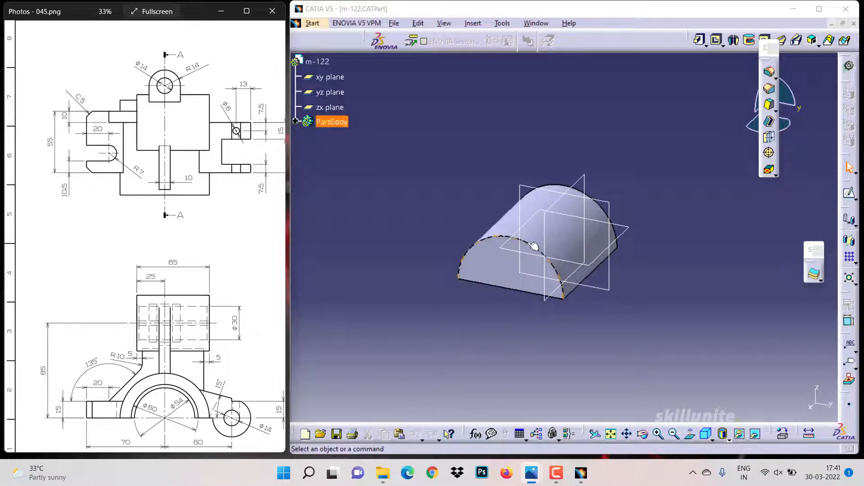
click(573, 264)
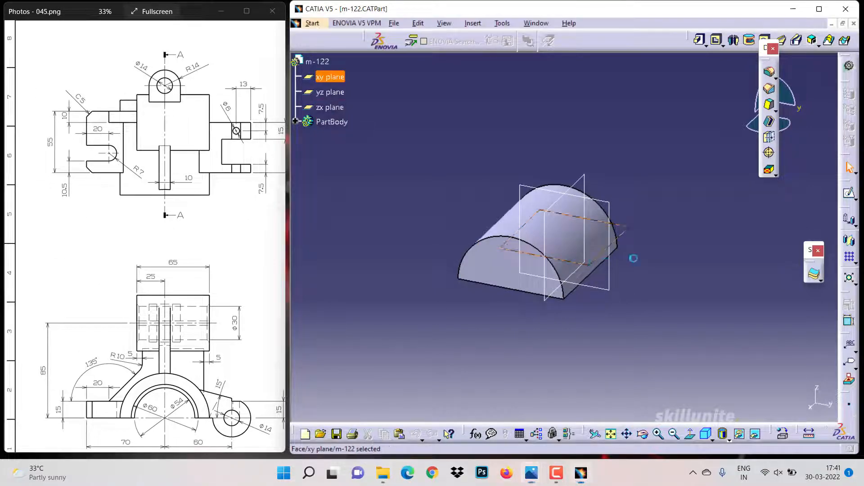
click(849, 194)
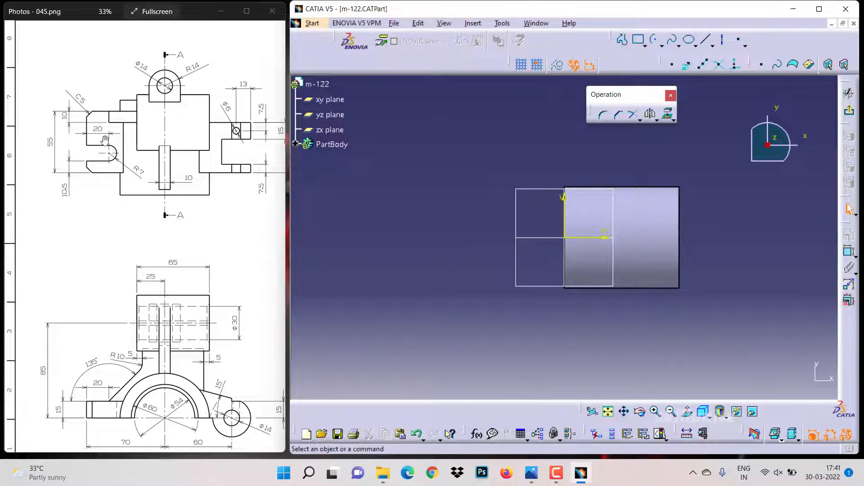
- Sketch a closed lug profile about 51 mm wide, based on the horizontal axis, with a round-bottomed slot open at its outer end
click(623, 40)
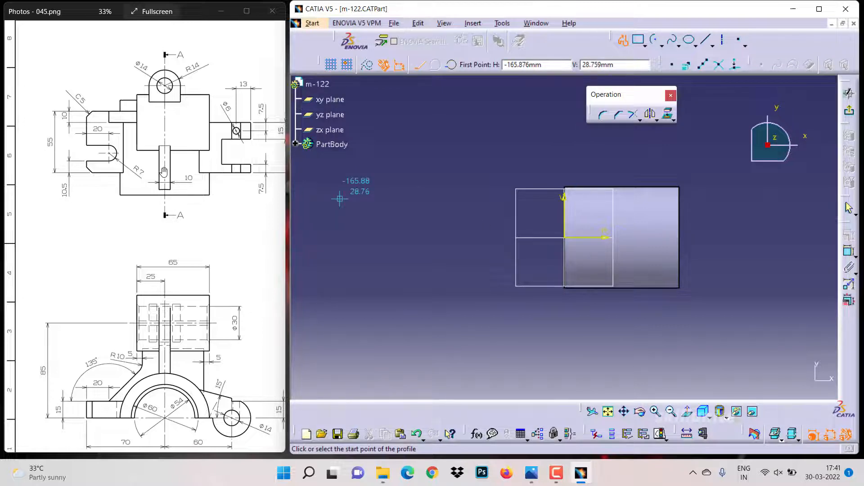
click(578, 235)
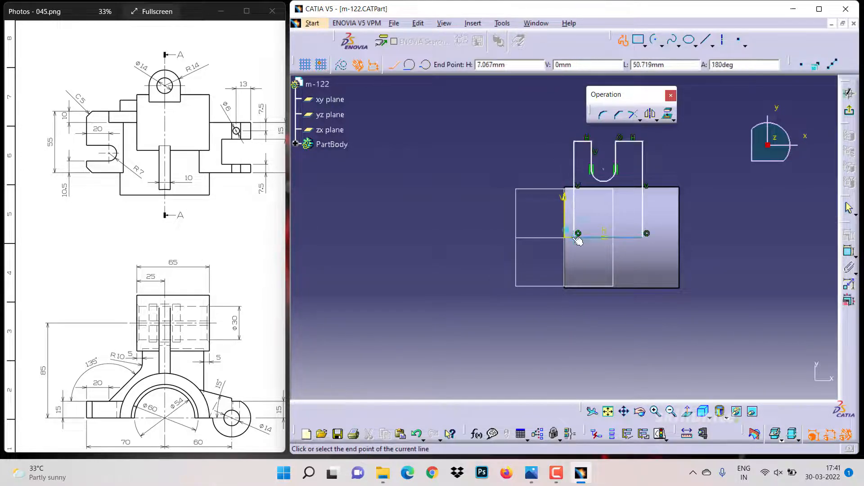
click(579, 234)
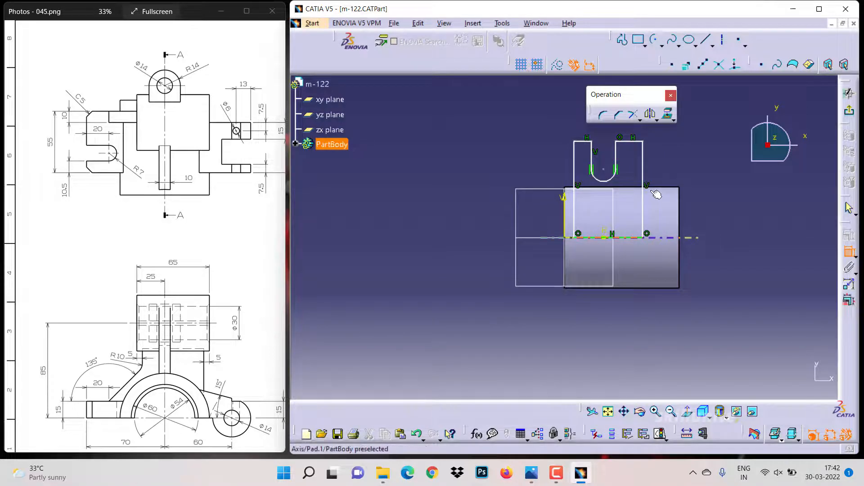
- Dimension the lug's slot, setting the adjoining outer edge to 10.5 mm, the slot's straight depth to 20 mm and its radius to 7 mm
click(584, 143)
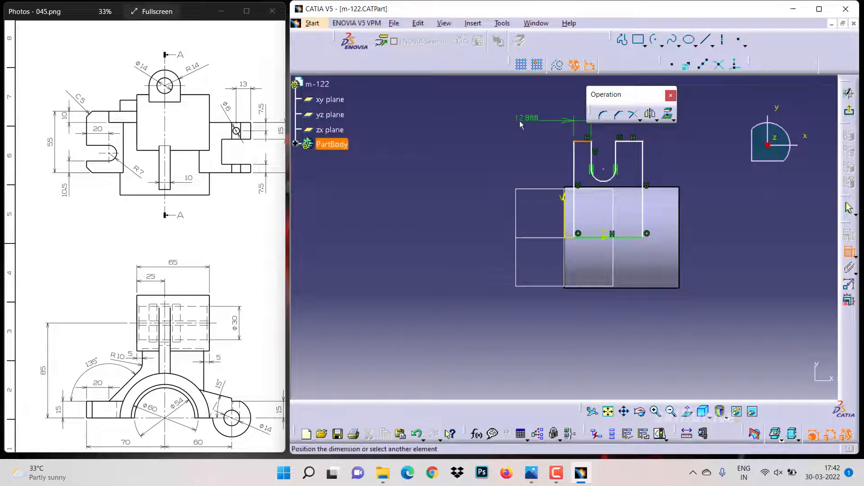
click(519, 119)
double_click(523, 116)
text(10.5)
key(Return)
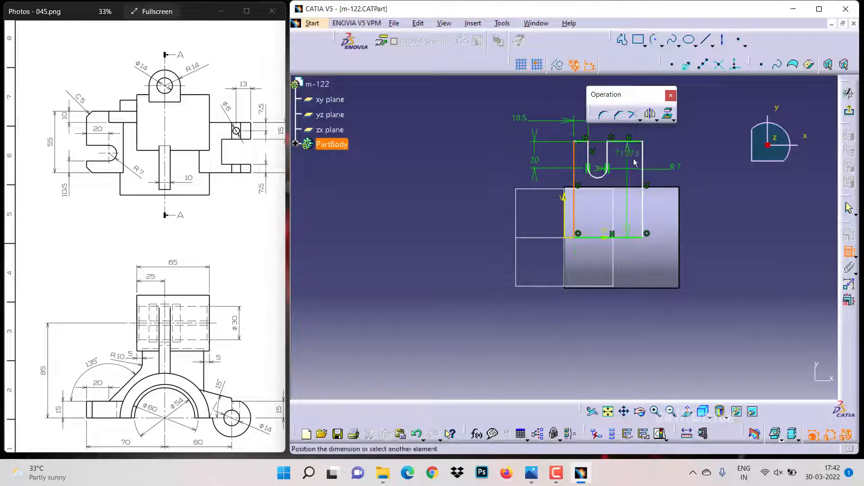
- Set the lug profile's overall width to 55 mm and its offset from the vertical axis to 5 mm
double_click(648, 135)
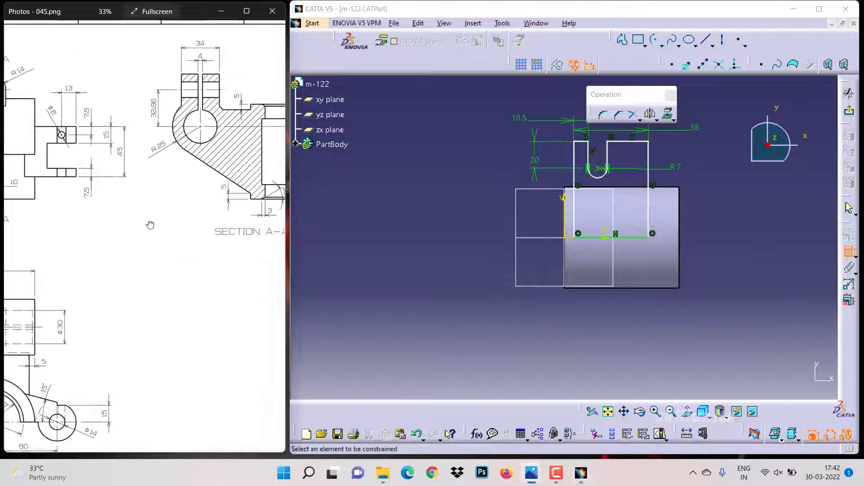
click(481, 228)
- Dimension the long side of the lug profile to 70 mm, measured from the horizontal axis to its outer end
drag(173, 225, 368, 220)
drag(109, 440, 105, 407)
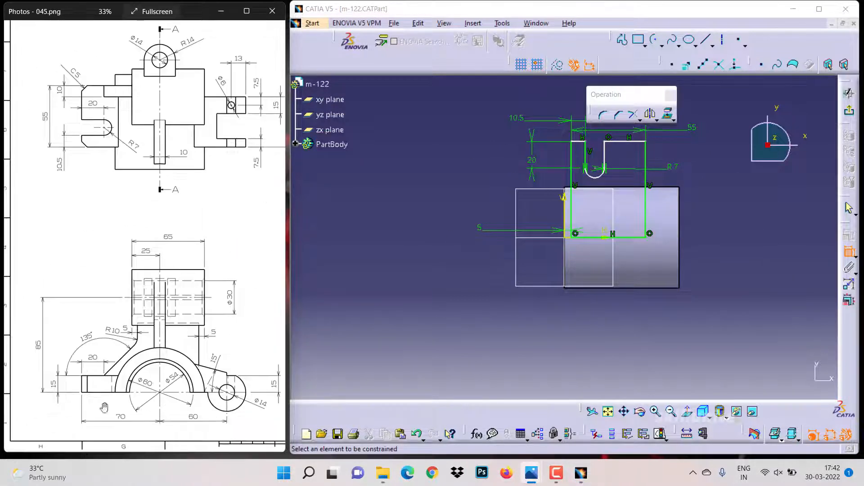
click(571, 208)
click(434, 200)
double_click(435, 200)
text(70)
key(Return)
- Constrain the slanted straight side of the lug's slot to be vertical
click(605, 158)
key(Escape)
drag(605, 157, 613, 157)
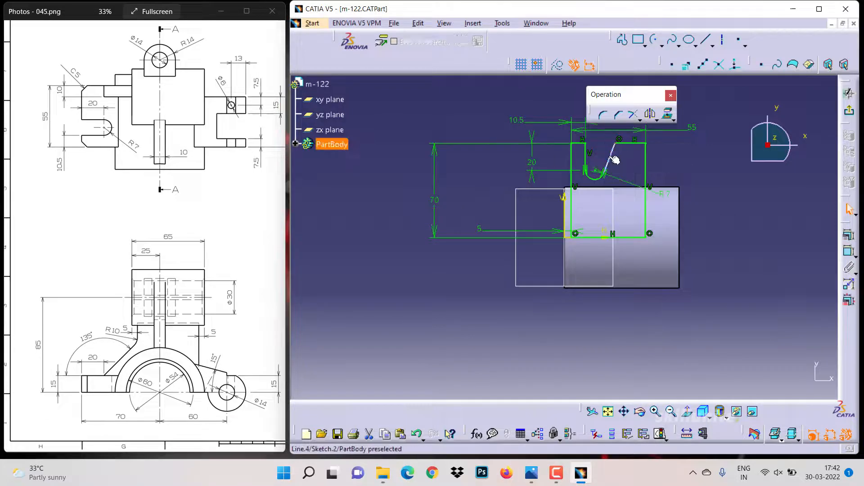
click(849, 235)
click(707, 274)
click(718, 311)
- Chamfer the outer corner of the lug's wider prong at 45° and set the chamfer length to 5 mm
click(619, 114)
click(655, 411)
click(613, 202)
click(608, 213)
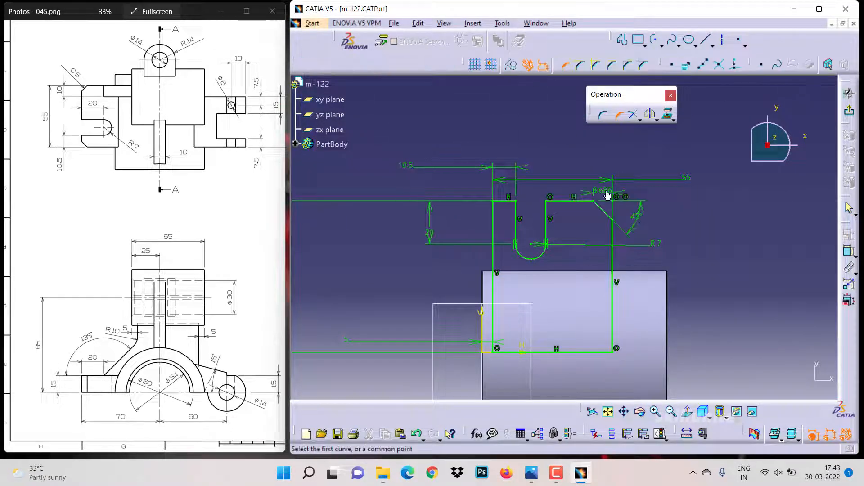
double_click(607, 194)
text(5)
key(Return)
- Chamfer the outer corner of the lug's narrower prong at 45° with a length of 5 mm
click(494, 202)
click(500, 216)
click(598, 259)
click(598, 260)
double_click(477, 189)
text(5)
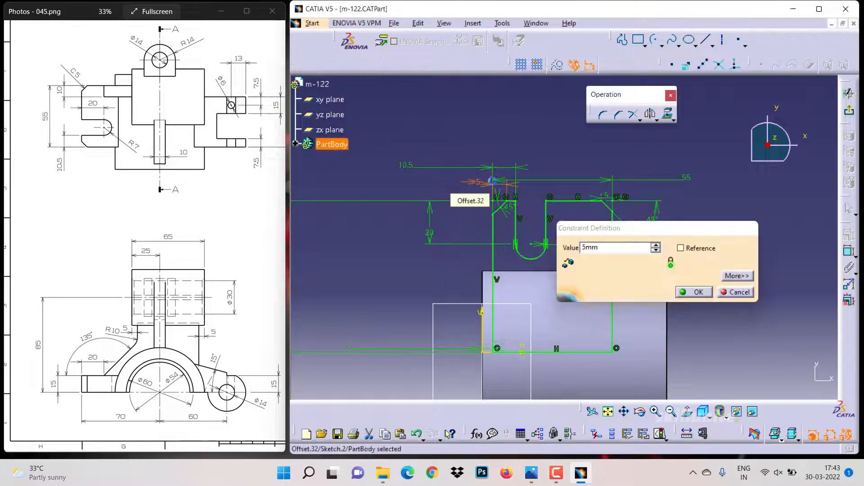
key(Return)
- Exit the sketch and pad the slotted lug profile upward 15 mm, as given in the drawing
click(705, 194)
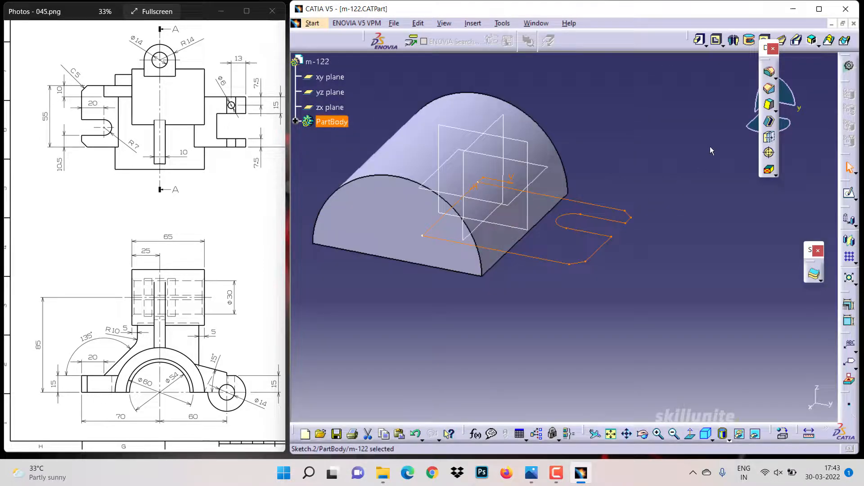
click(700, 40)
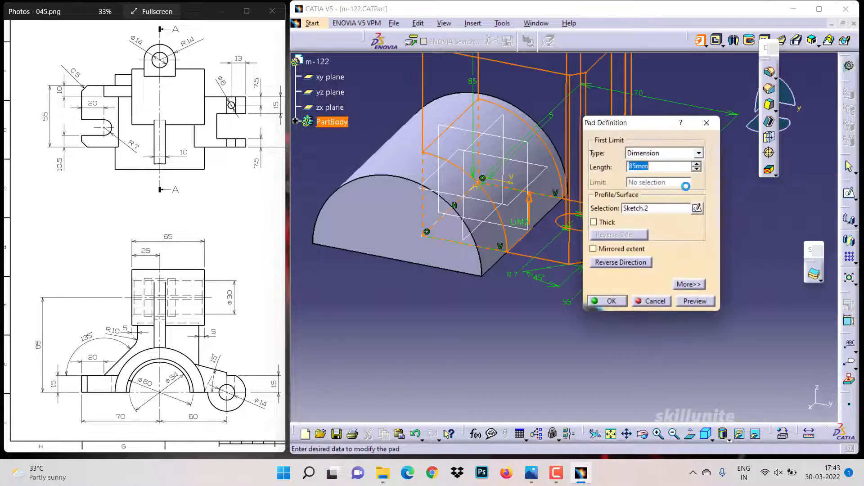
key(Return)
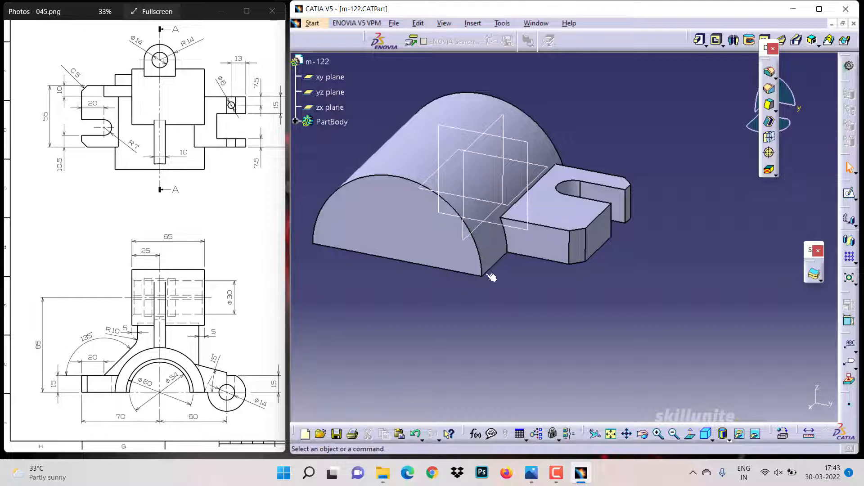
- On the zx plane, sketch a circle about 37 mm in diameter above the half-round base
click(474, 142)
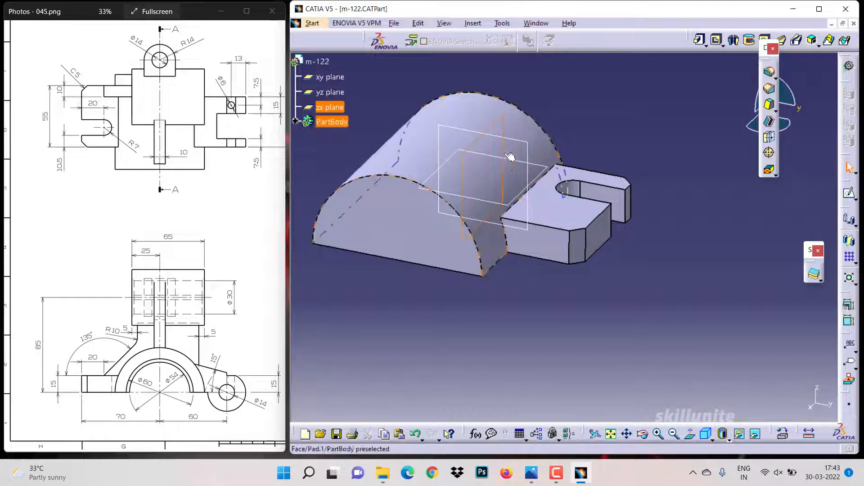
click(850, 194)
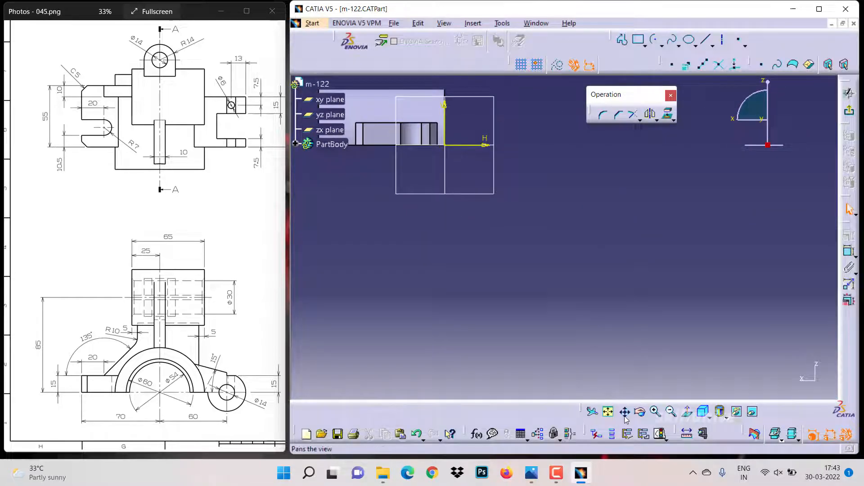
middle_drag(464, 191, 572, 324)
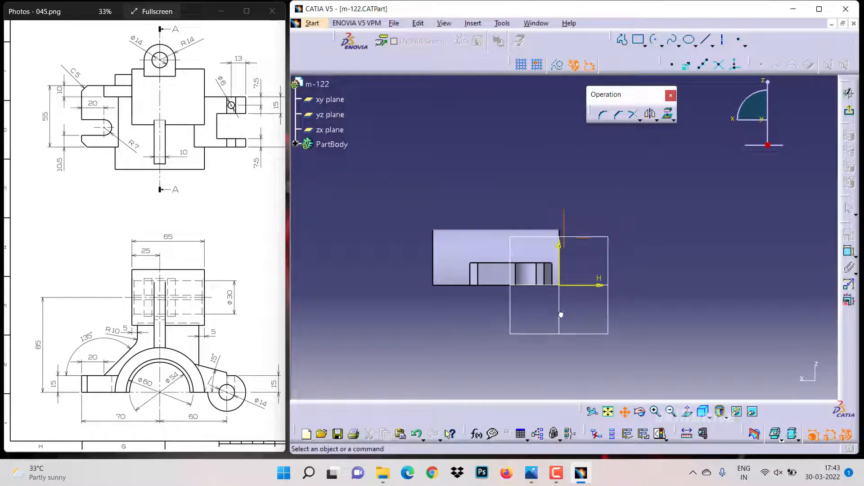
click(665, 42)
click(663, 46)
click(674, 58)
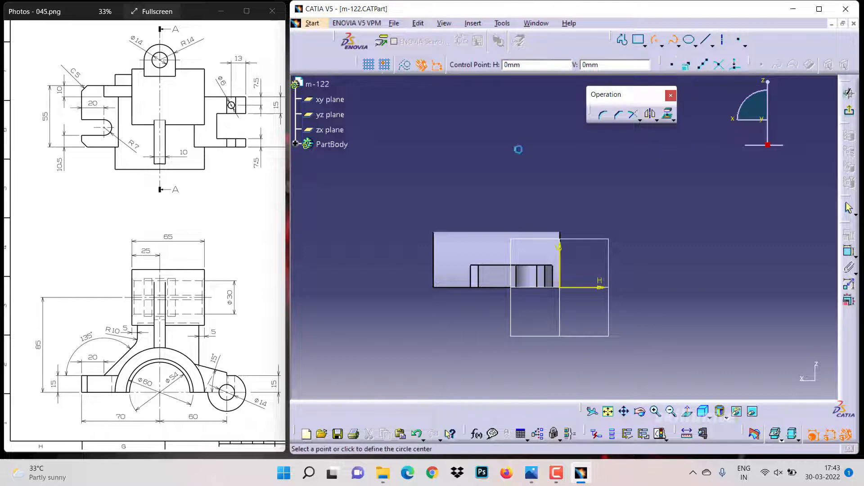
click(518, 152)
click(542, 139)
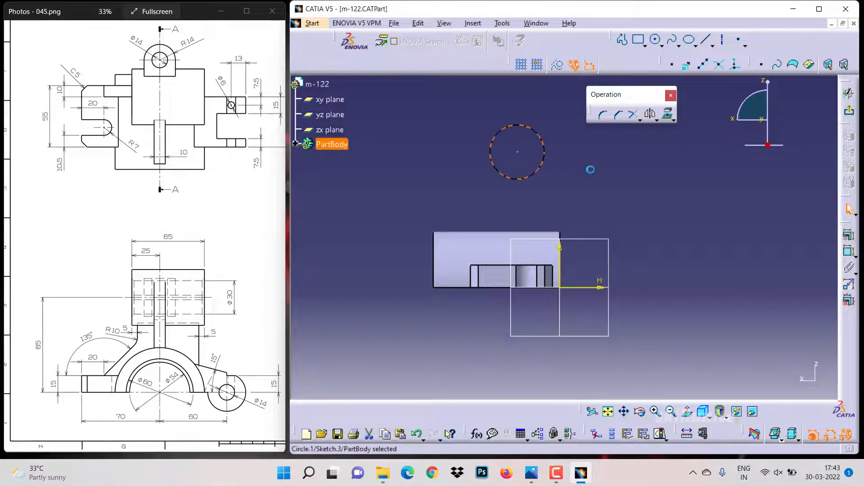
- Dimension the circle's diameter and set it to 50 mm, following the R25 in the drawing's section view
click(846, 253)
click(555, 184)
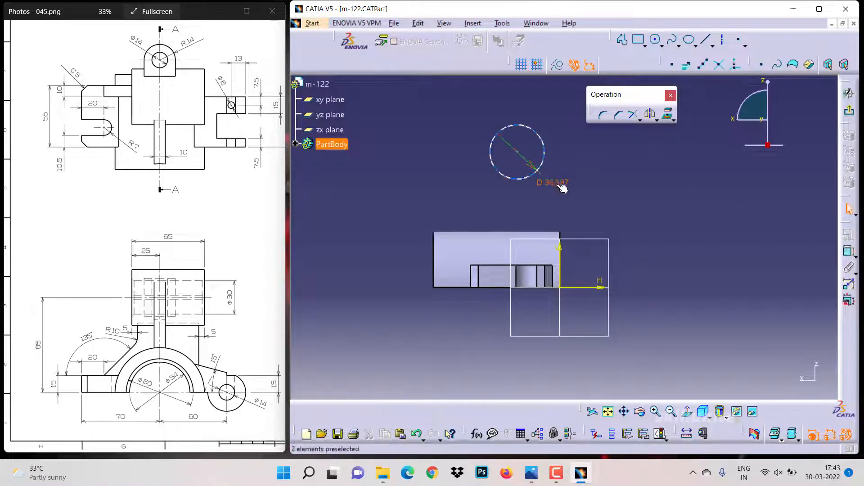
click(266, 199)
drag(258, 176, 91, 179)
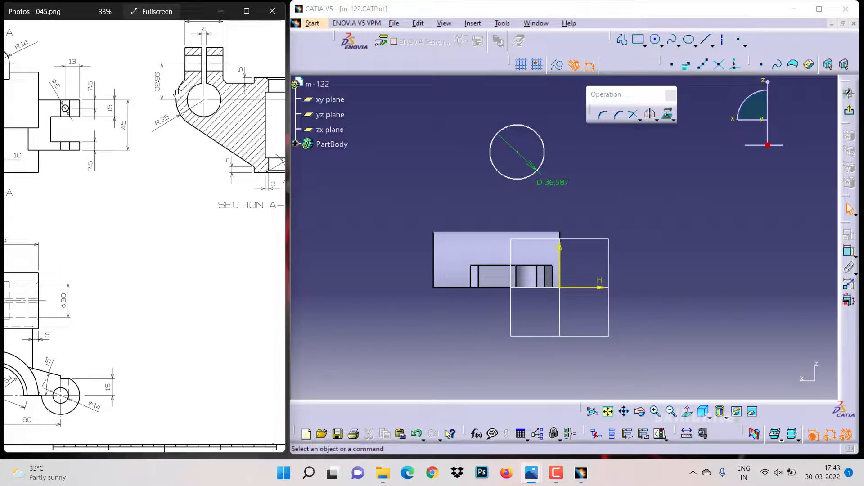
click(551, 183)
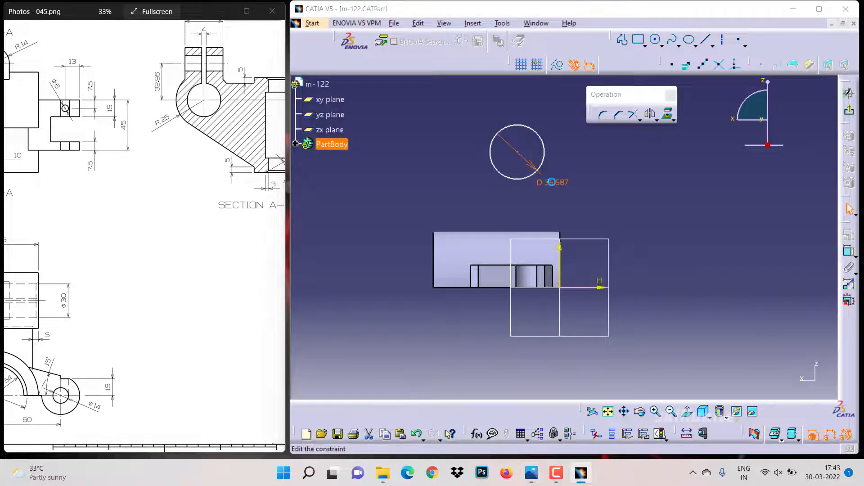
double_click(552, 182)
key(Return)
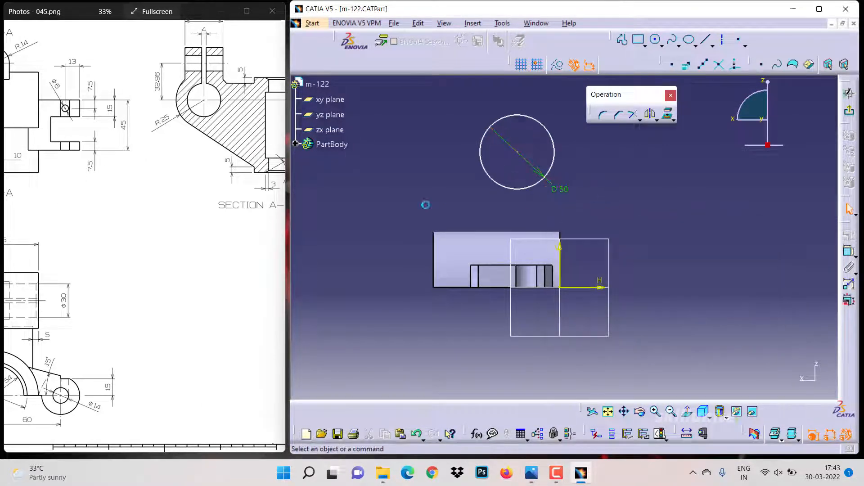
- Dimension the circle's centre from the vertical axis and set the distance to 20 mm
drag(71, 175, 157, 222)
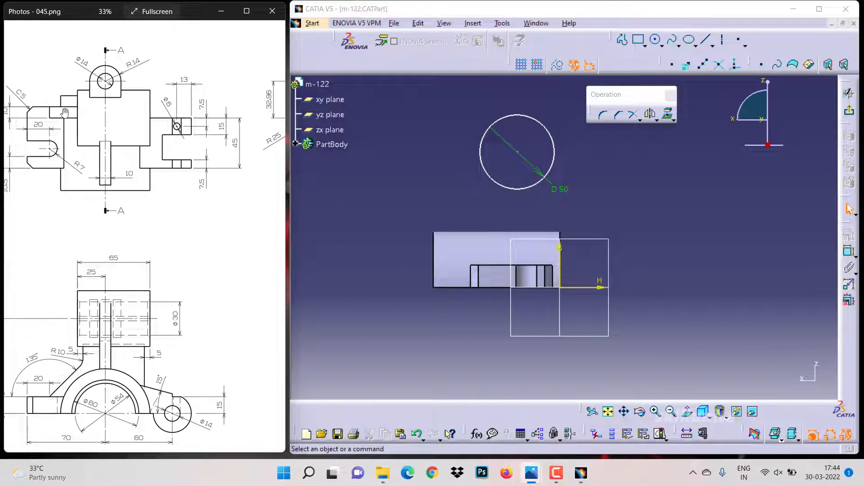
drag(124, 162, 12, 163)
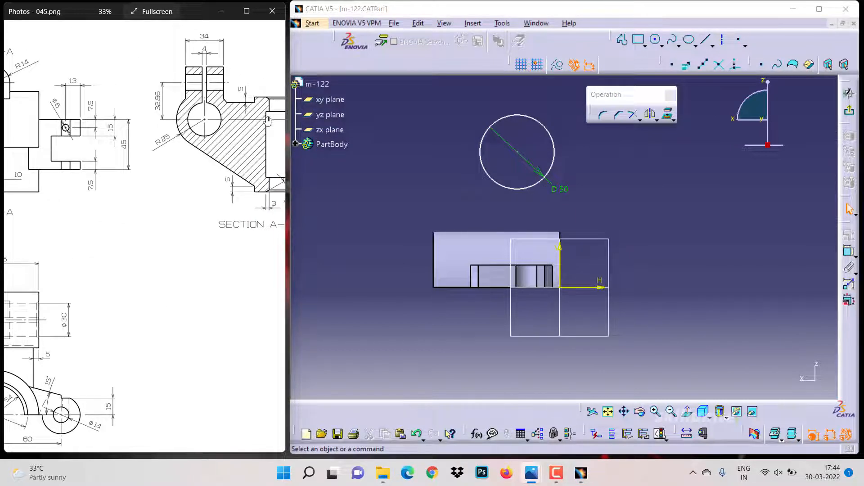
click(849, 250)
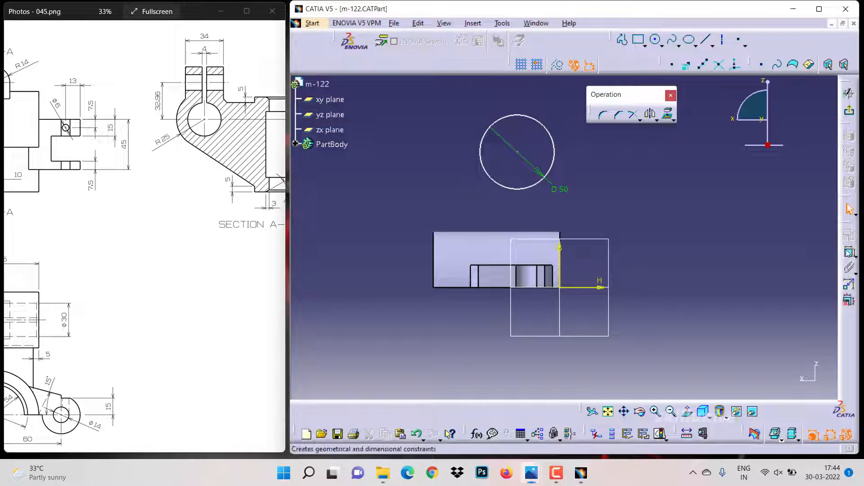
click(560, 273)
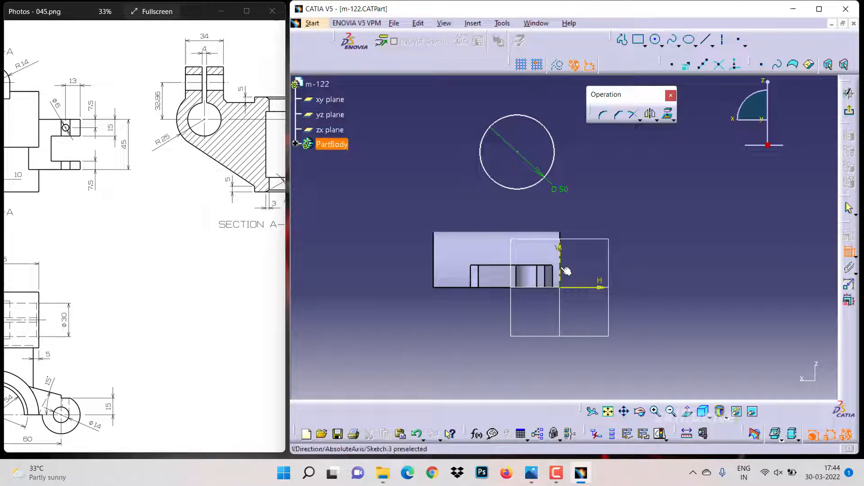
click(519, 159)
double_click(587, 158)
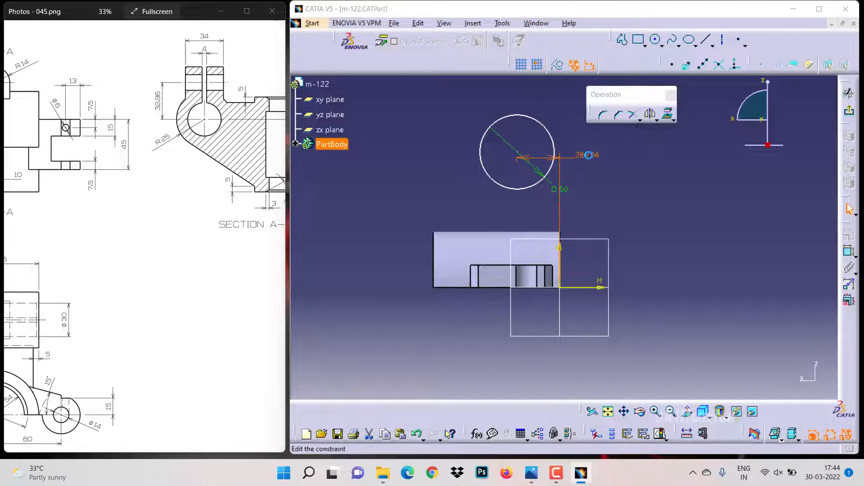
text(20mm)
key(Return)
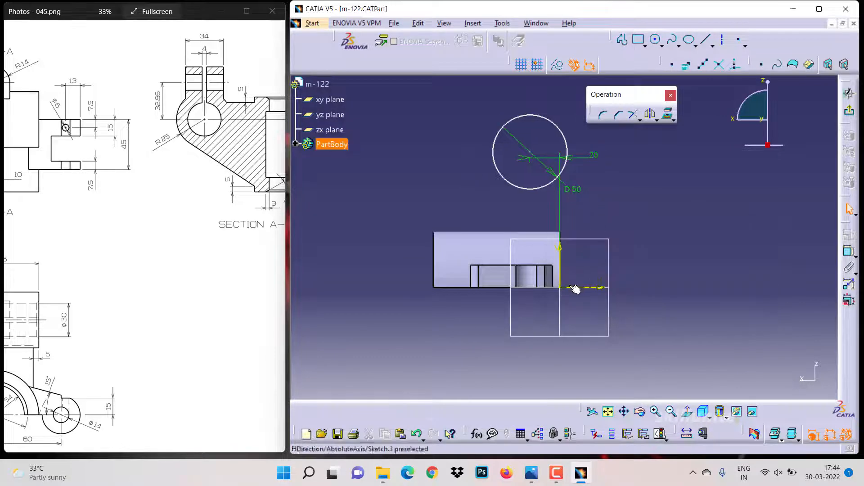
- Dimension the circle's centre from the horizontal axis and set its height to 85 mm, as in the drawing
click(530, 152)
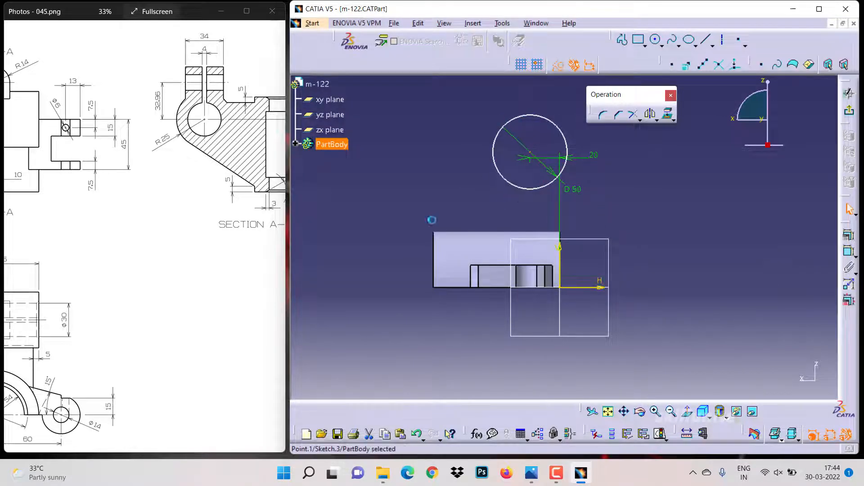
click(824, 253)
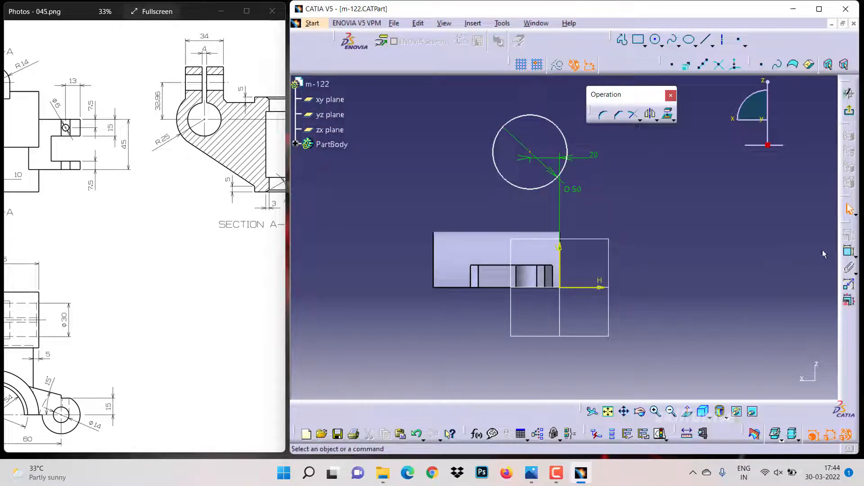
click(849, 254)
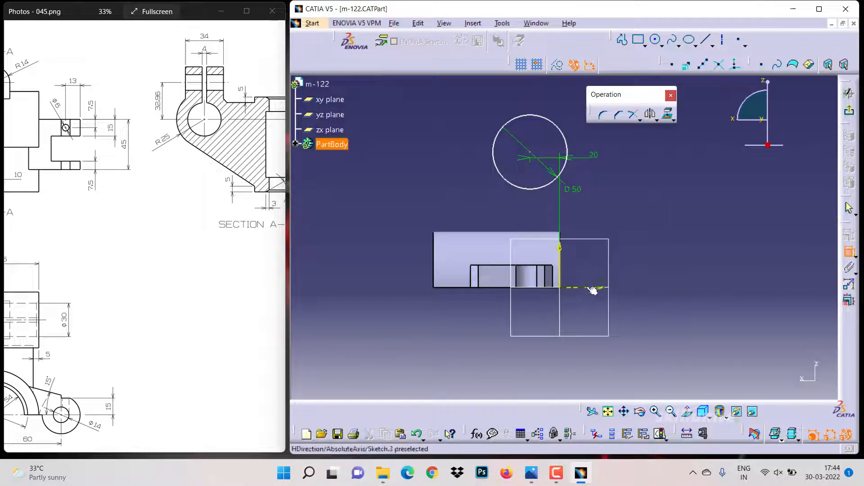
click(587, 287)
click(533, 154)
click(652, 238)
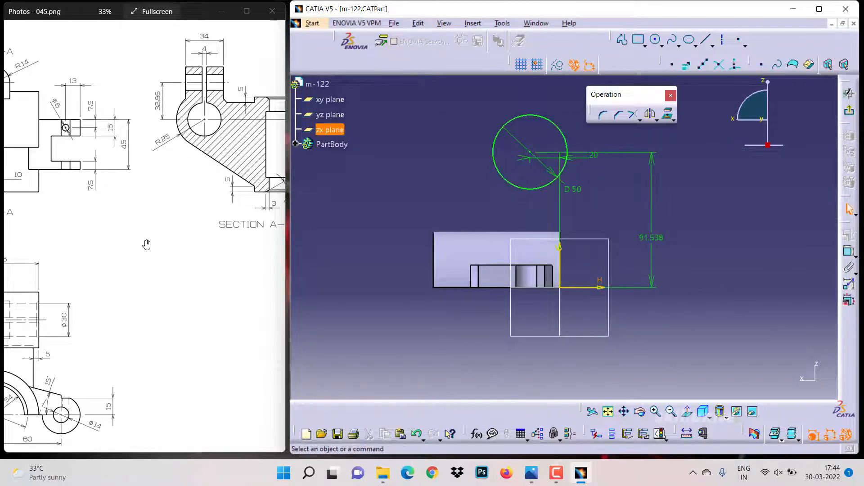
drag(131, 266, 284, 260)
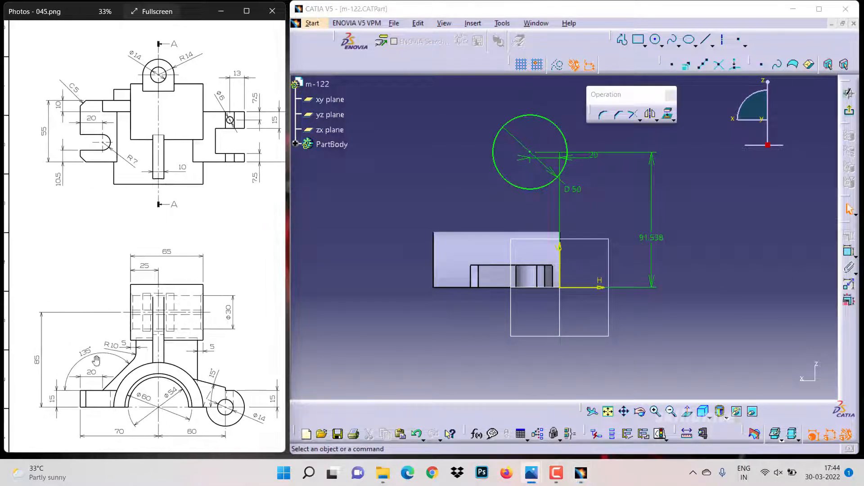
double_click(654, 241)
text(85)
key(Return)
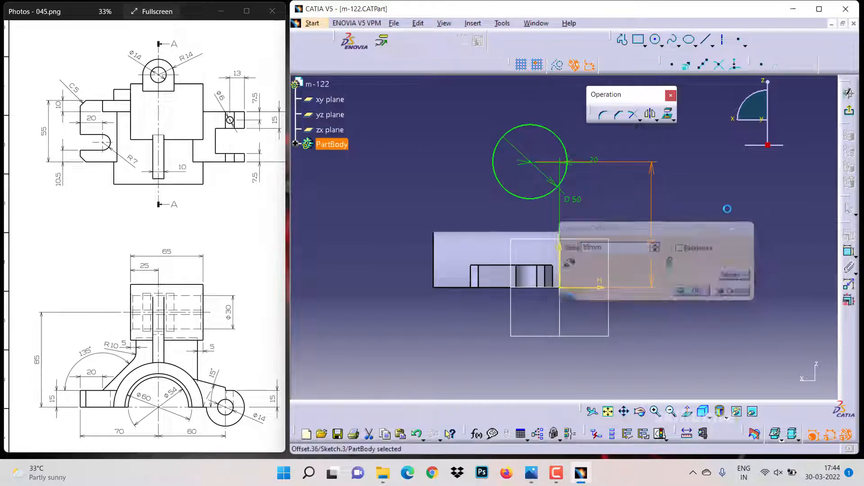
- Exit the sketch and pad the circle with a first limit of 25 mm and a second limit of 40 mm
click(846, 114)
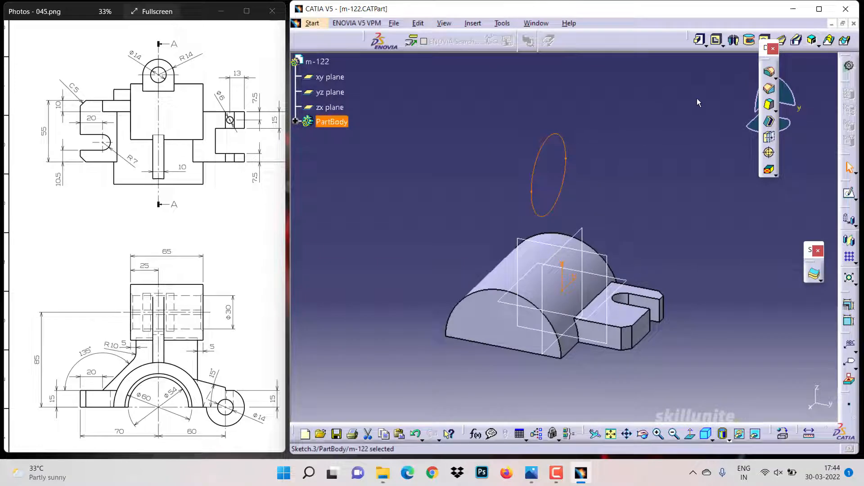
click(706, 45)
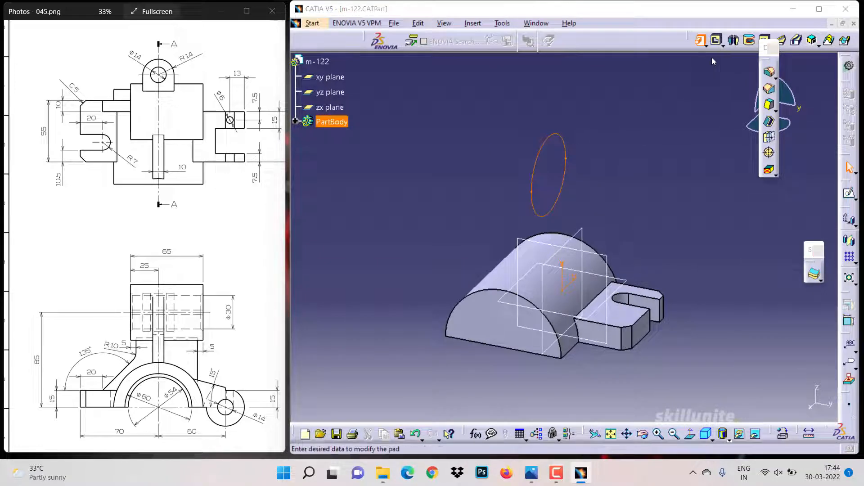
click(714, 58)
text(25)
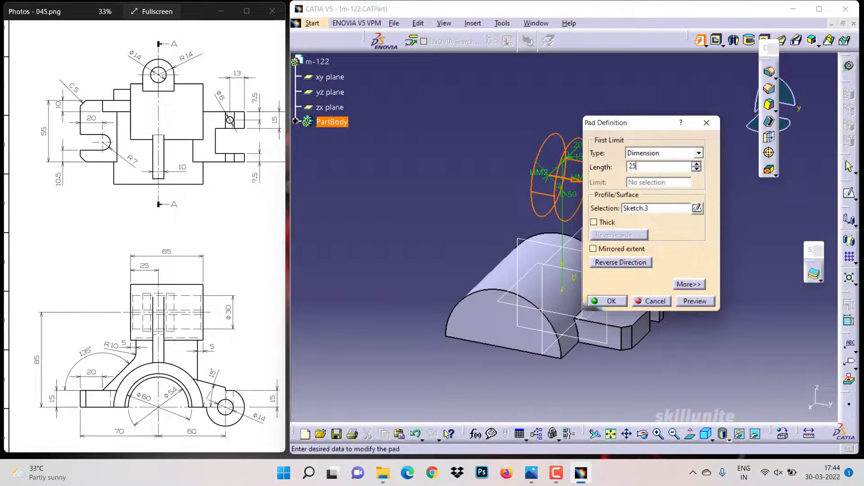
click(688, 285)
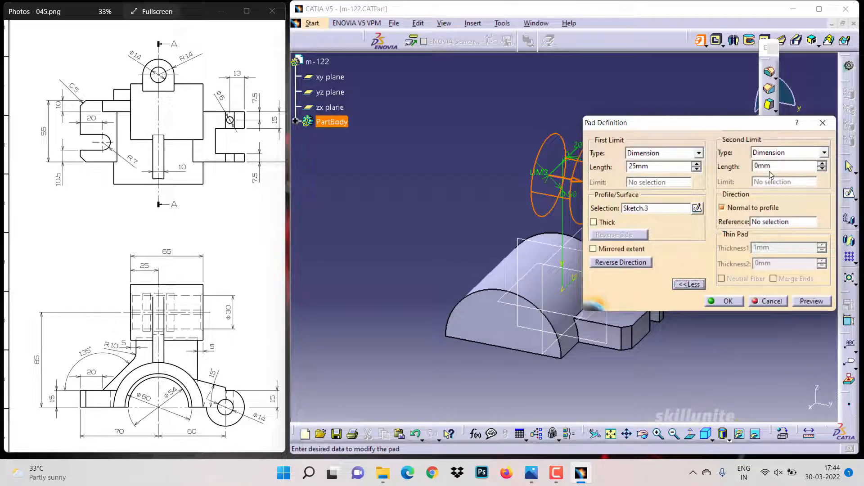
drag(770, 169, 723, 169)
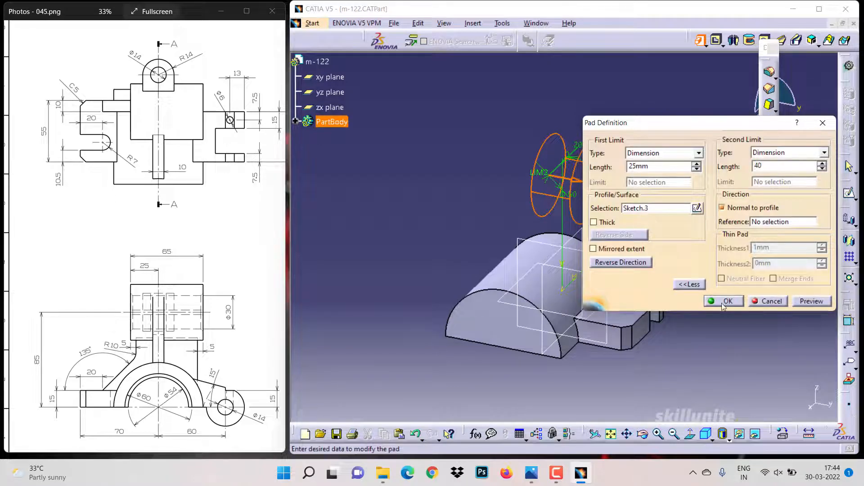
click(723, 302)
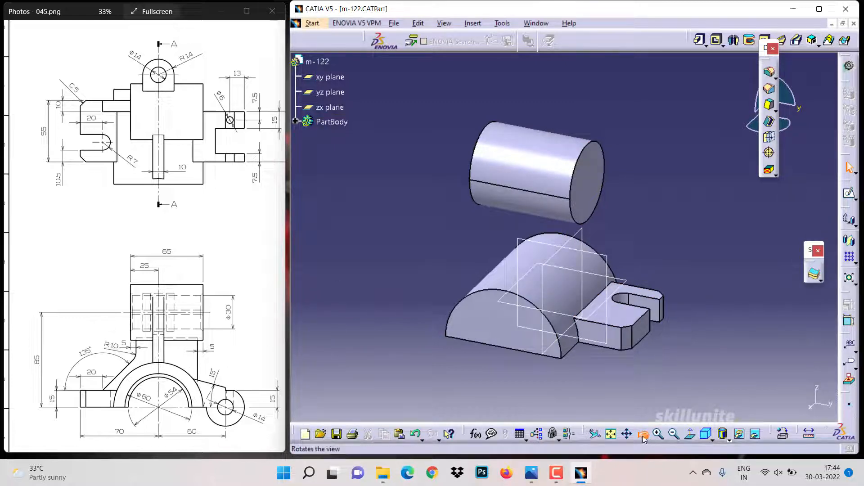
- Sketch on the slotted lug's side face: project the half-round base's arc and draw the web outline from the lug up to the cylinder
middle_drag(594, 297, 499, 317)
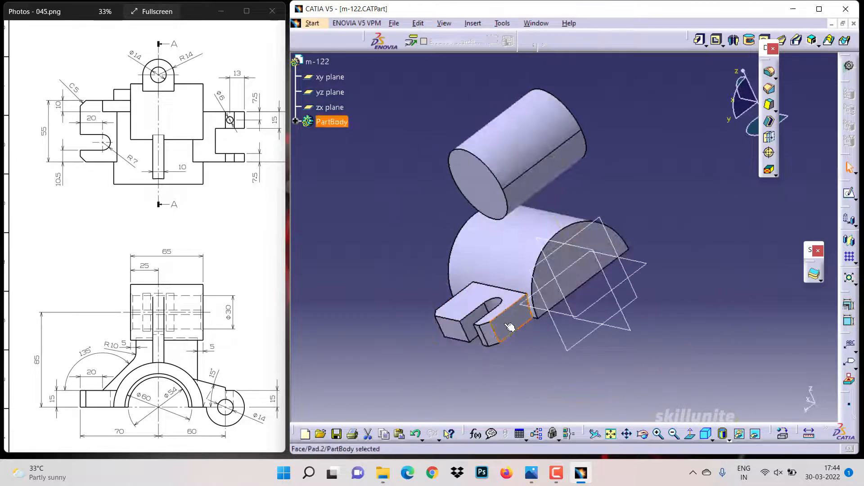
click(513, 324)
click(849, 195)
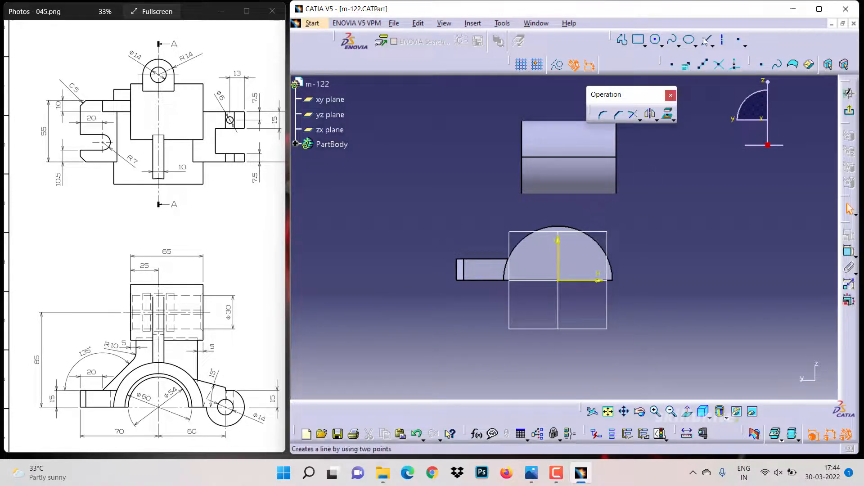
click(623, 40)
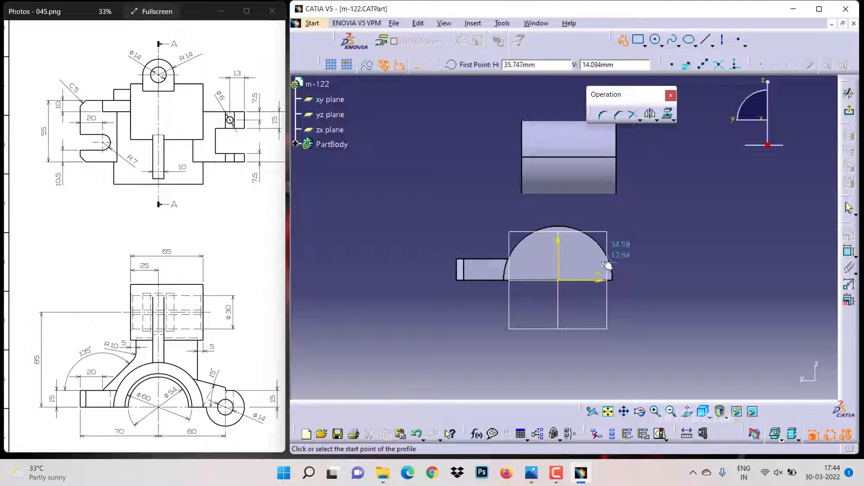
click(478, 259)
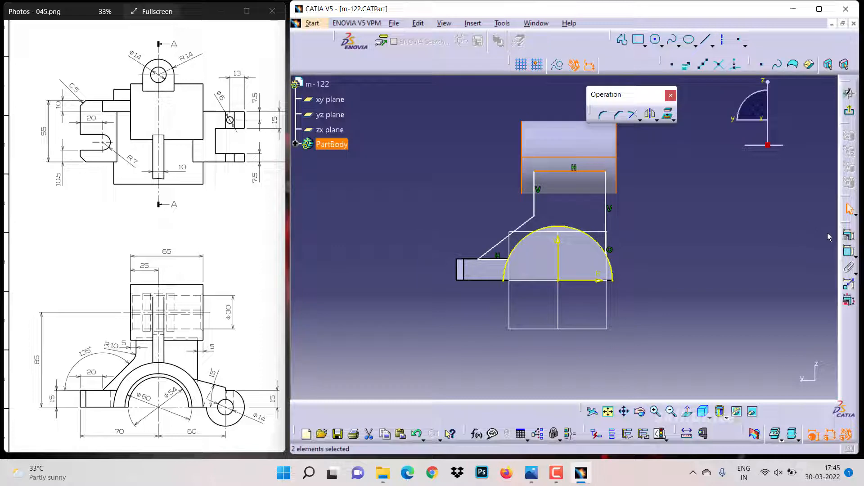
- Make the web outline's upper line coincident with the cylinder axis and its lower horizontal line coincident with the lug's upper edge
click(850, 235)
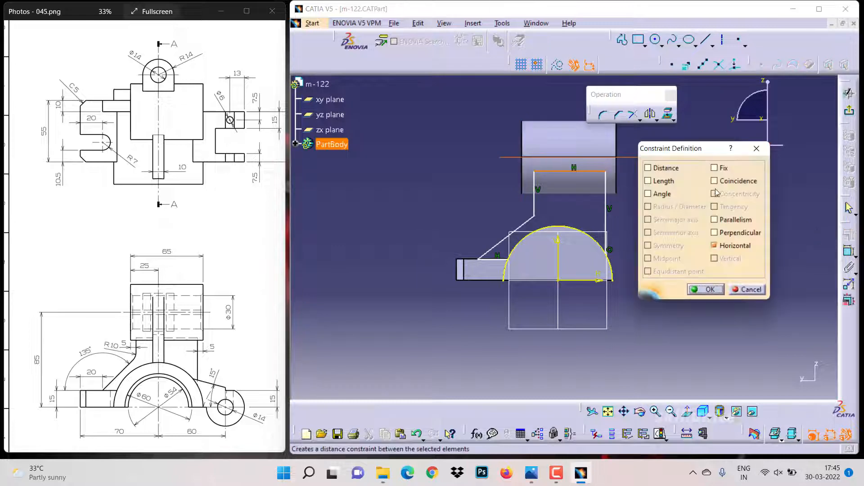
click(714, 180)
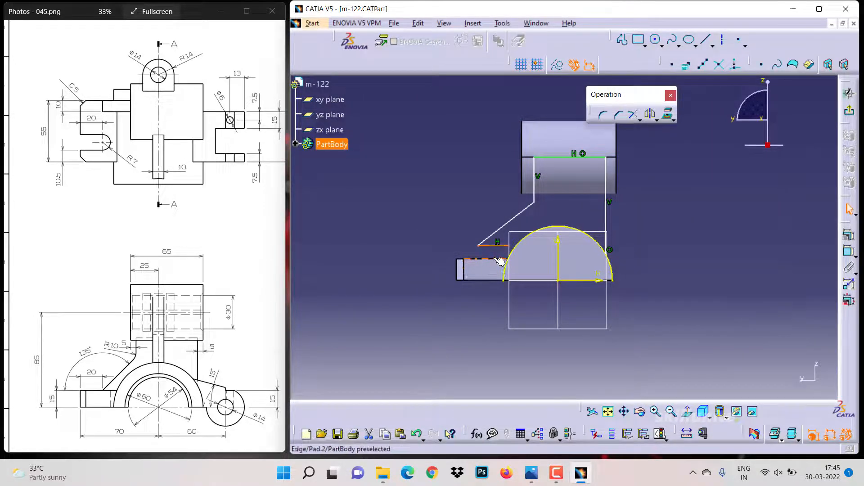
click(848, 235)
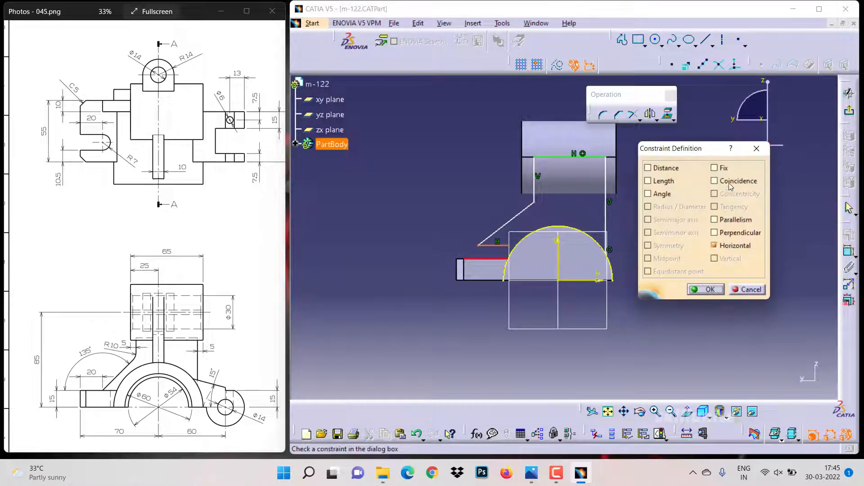
click(715, 180)
click(710, 290)
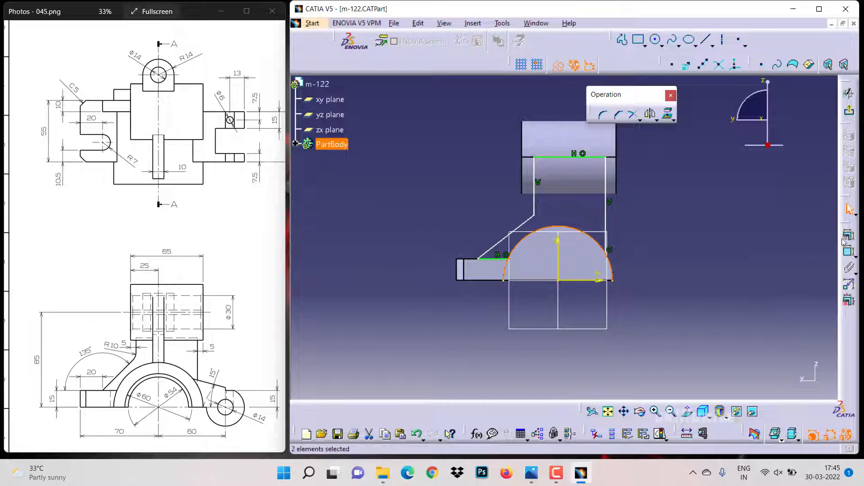
- Make the inner endpoint of the lower horizontal line coincident with the projected base arc
click(843, 241)
click(715, 180)
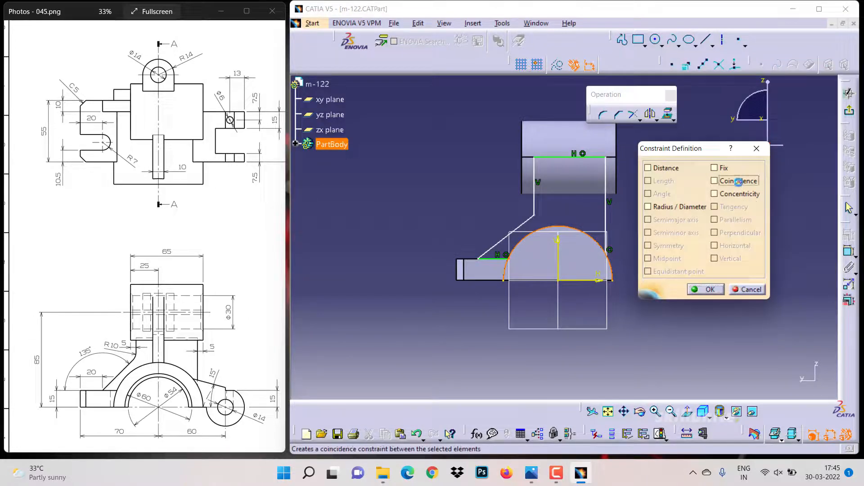
click(709, 289)
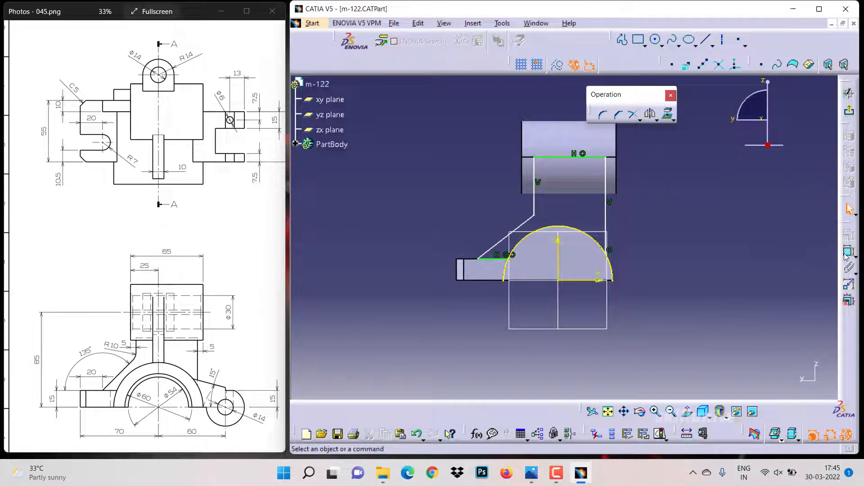
- Dimension the web's vertical line opposite the lug from the cylinder's nearby end face and set the distance to 5 mm
click(607, 216)
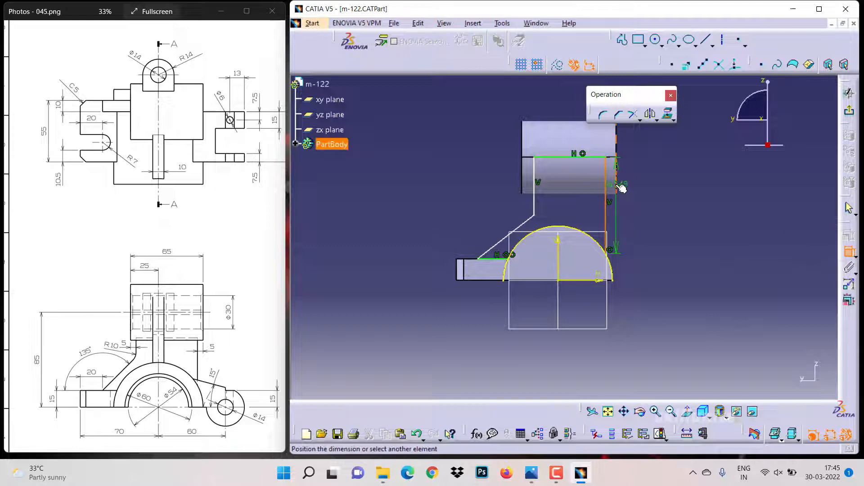
click(657, 229)
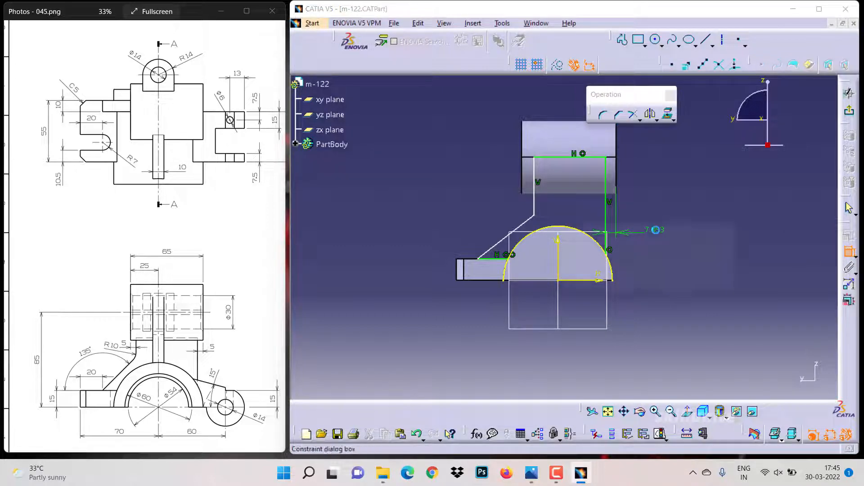
double_click(656, 230)
text(5mm)
key(Return)
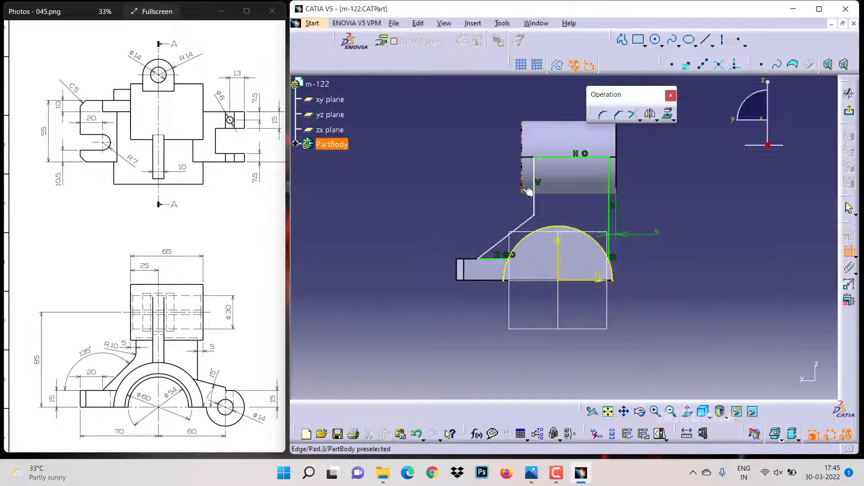
- Dimension the web's lug-side vertical line from the cylinder's nearby end face and set the distance to 5 mm
click(538, 192)
click(488, 167)
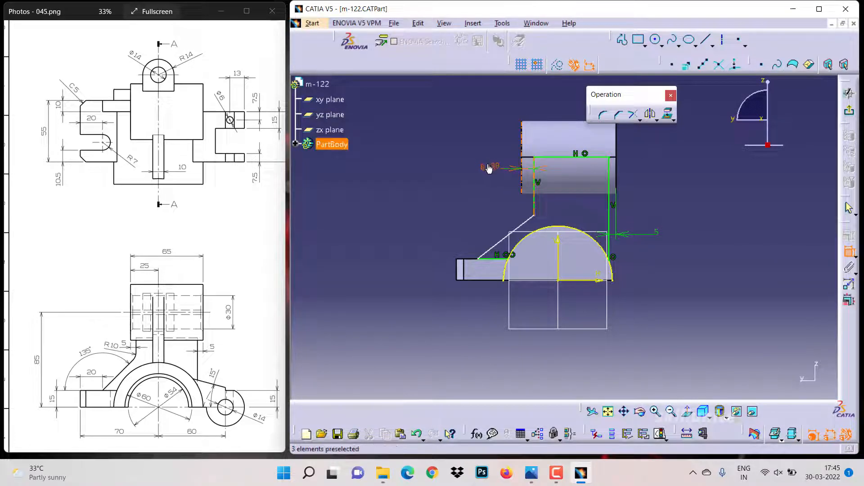
double_click(489, 165)
text(5)
key(Return)
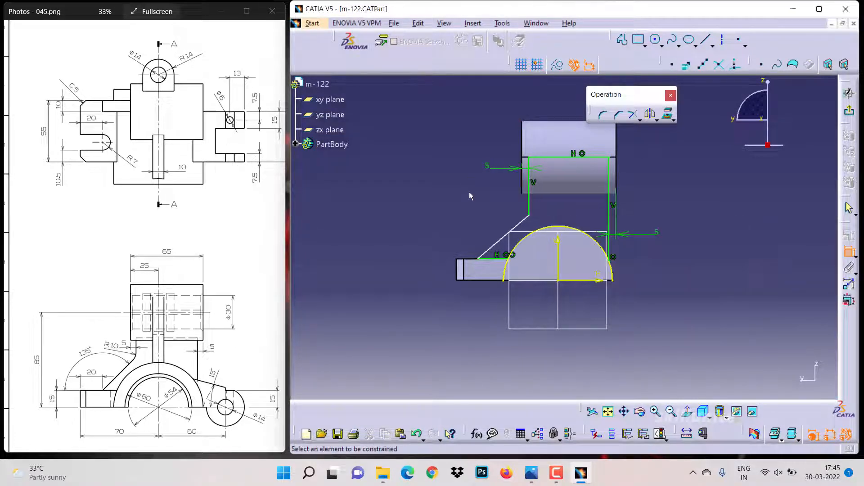
- Dimension the foot of the web's sloped line from the lug's outer end and set the distance to 20 mm
click(457, 269)
click(478, 259)
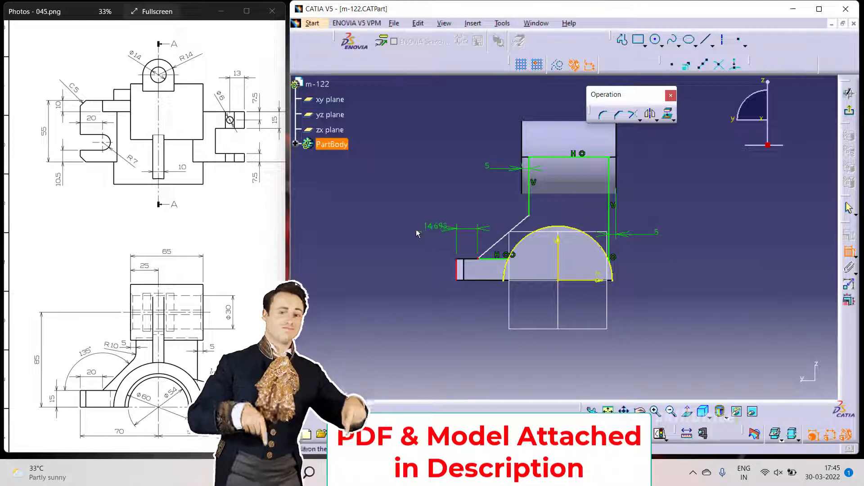
click(417, 228)
double_click(419, 227)
text(20mm)
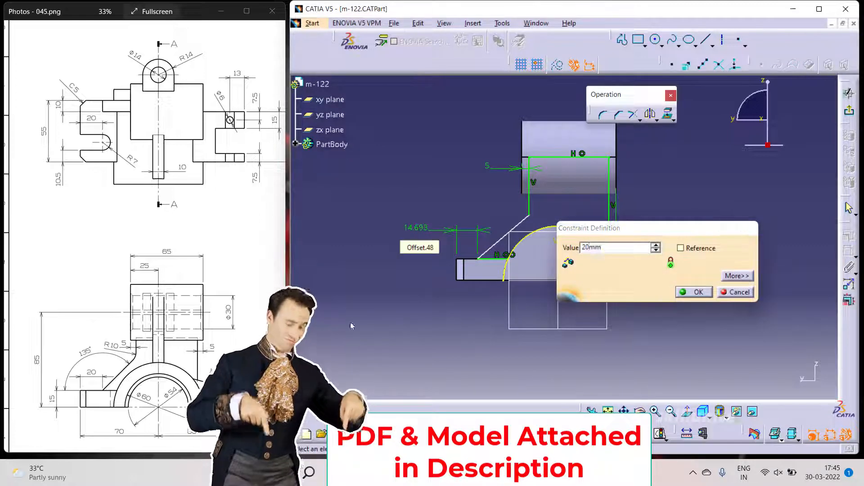
key(Return)
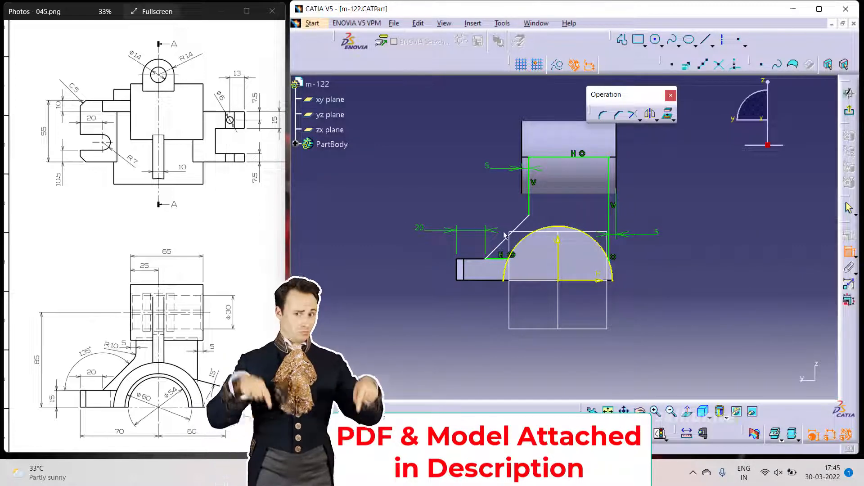
- Dimension the angle between the web's sloped line and the lug's upper edge and set it to 135 degrees
click(486, 255)
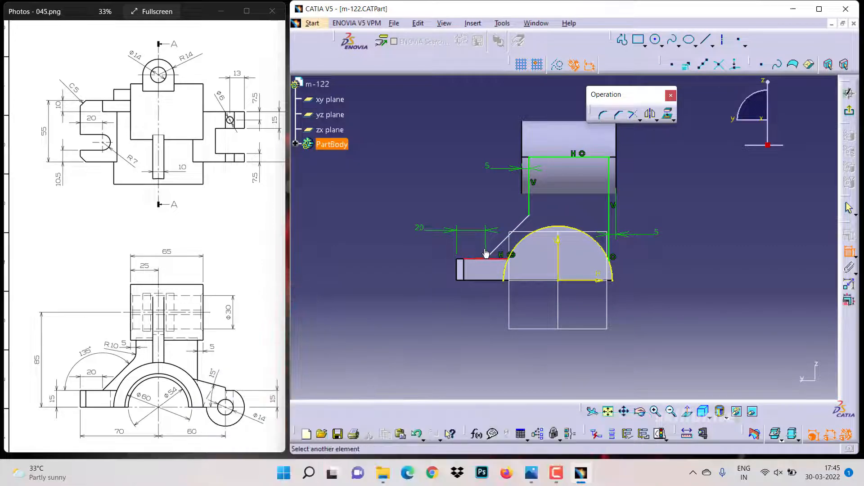
click(473, 217)
double_click(473, 214)
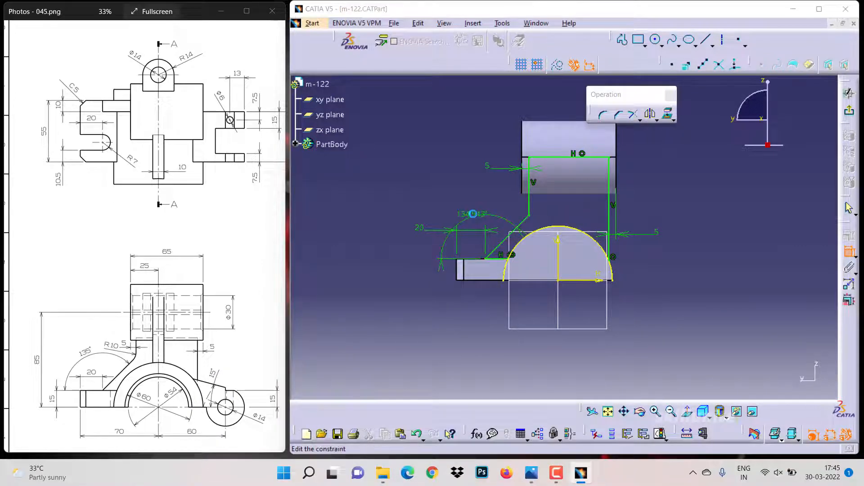
text(135)
key(Return)
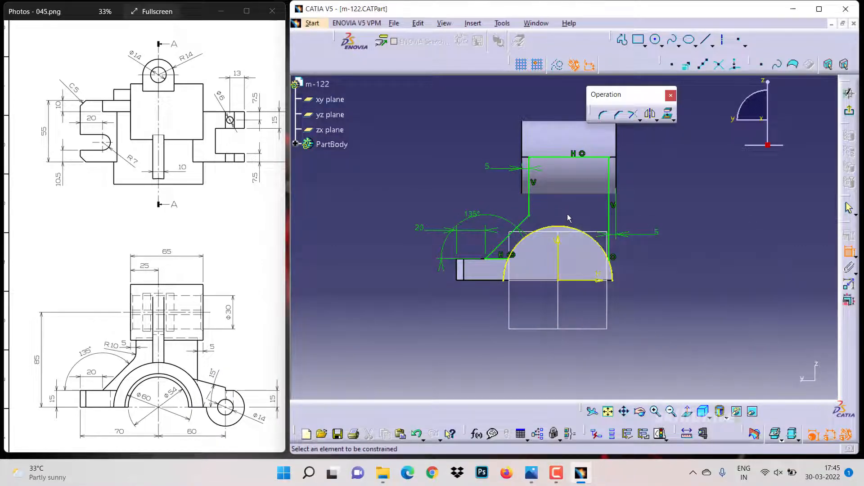
- Round the corner between the web's sloped line and lug-side vertical line with a 10 mm radius
click(603, 116)
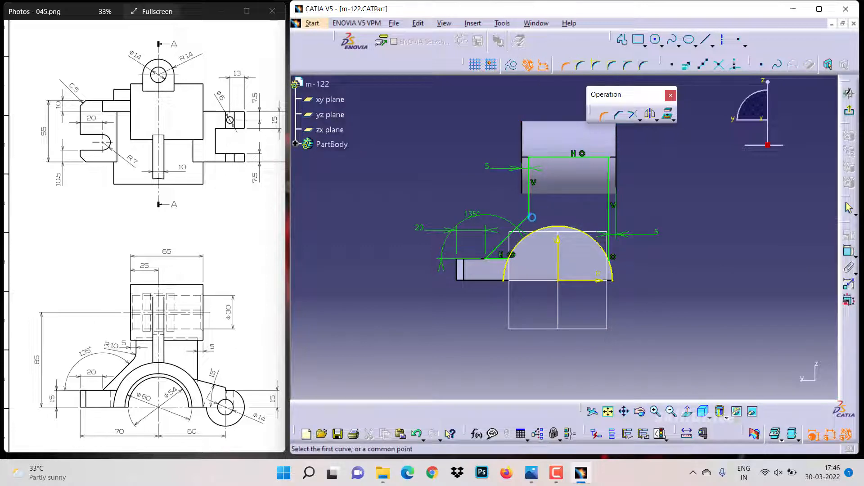
click(534, 214)
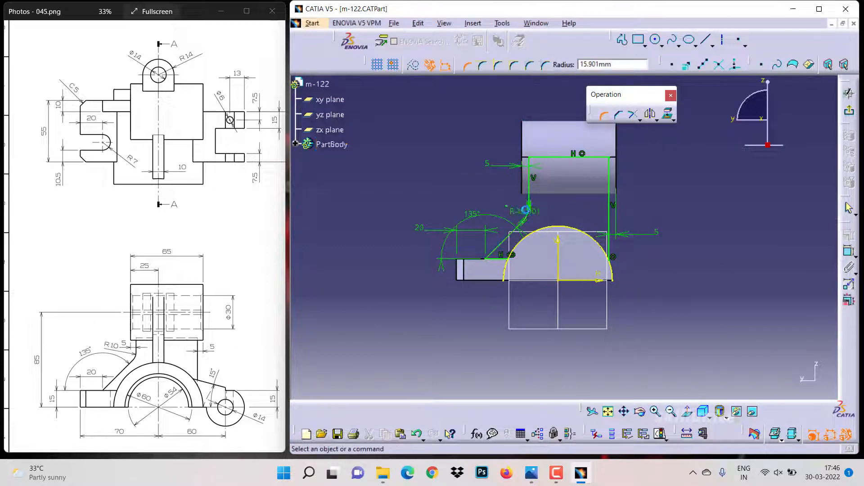
click(522, 211)
double_click(522, 211)
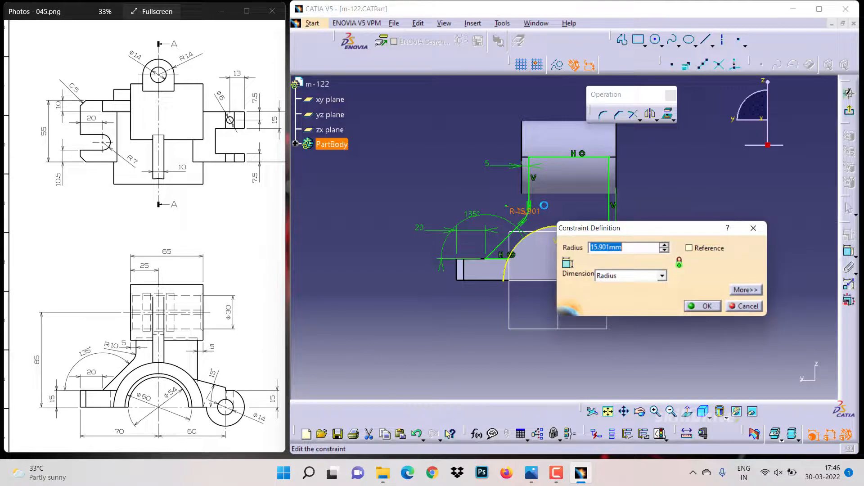
key(Return)
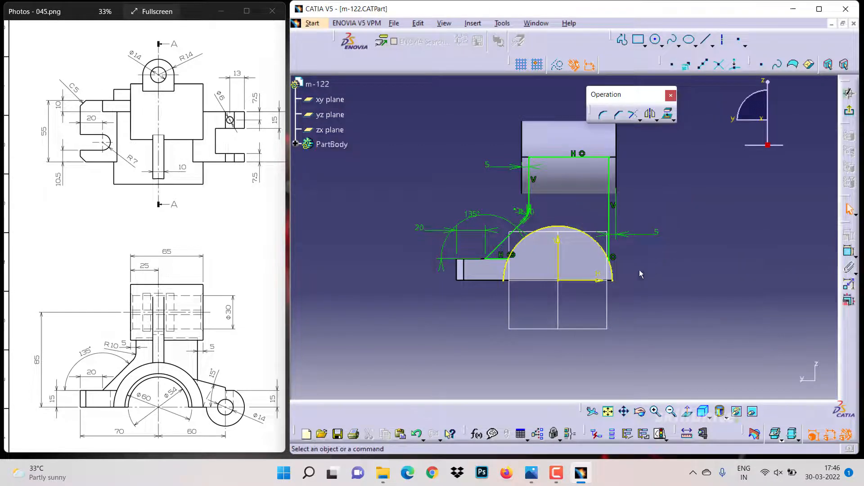
- Quick Trim the two ends of the projected base arc that extend beyond the web outline
click(639, 119)
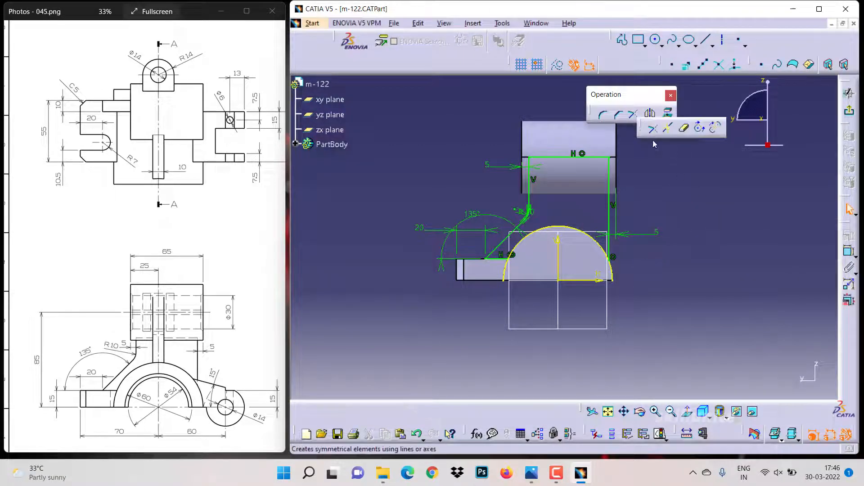
click(687, 129)
click(614, 270)
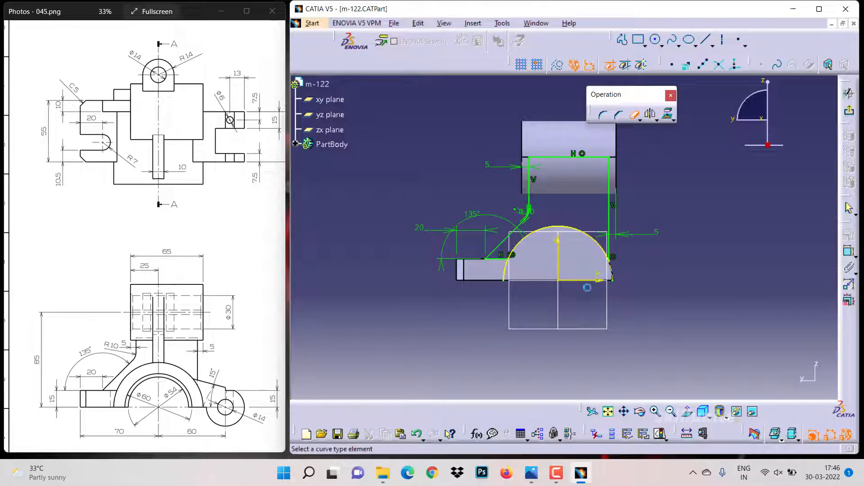
click(504, 271)
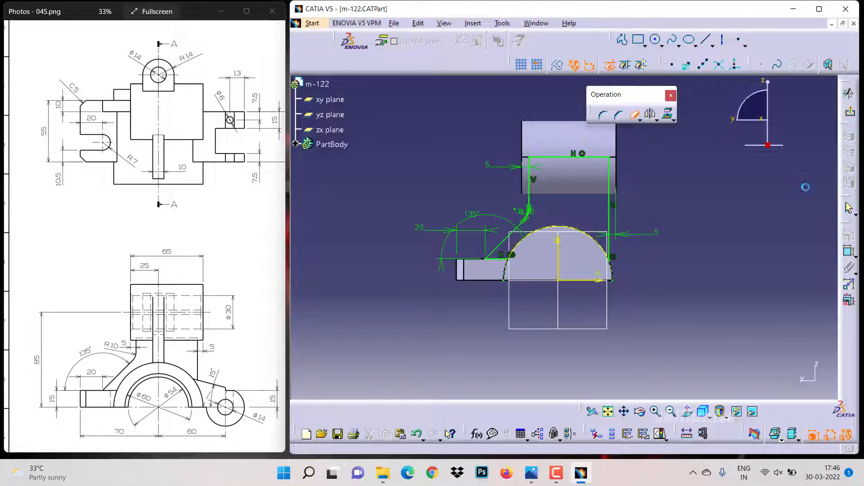
- Exit the sketch and pad the web profile to join the half-round base, lug and cylinder
click(849, 110)
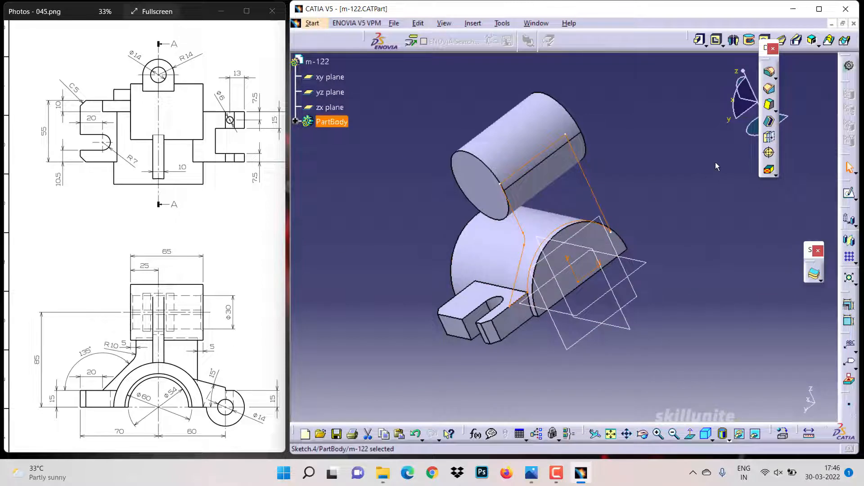
middle_drag(693, 185, 517, 347)
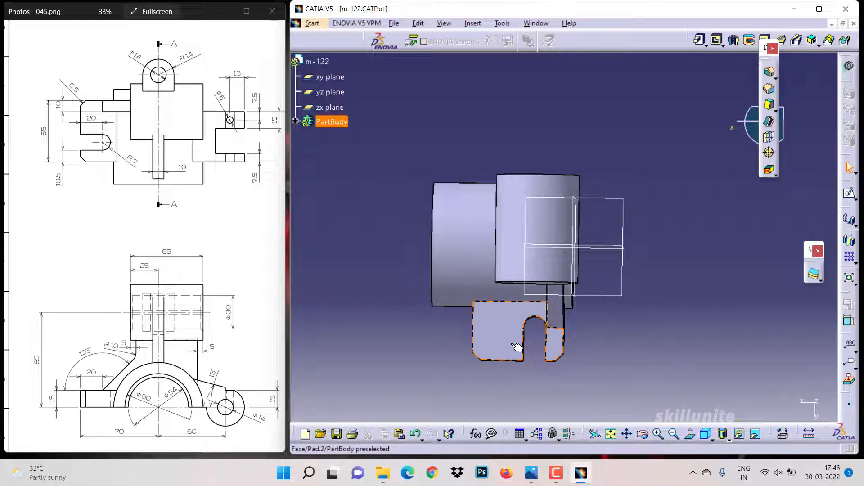
- Edit the slotted lug's sketch so that its narrow prong lies on the side away from the web, as in the drawing
click(296, 121)
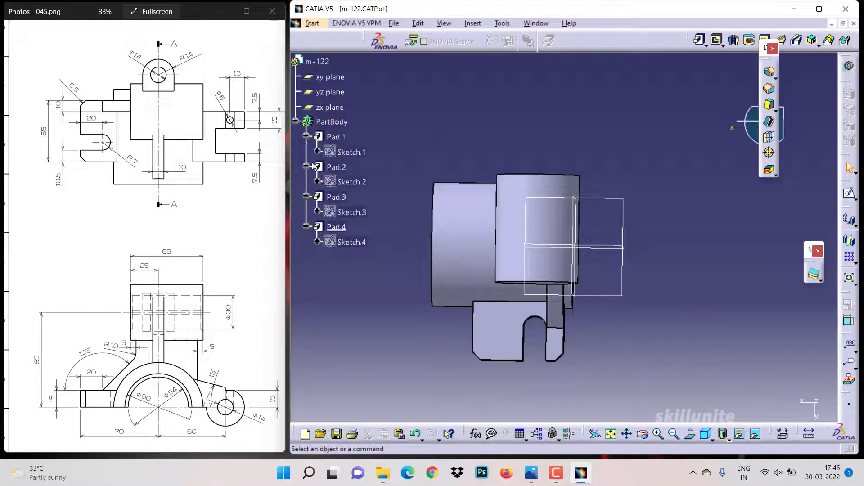
double_click(356, 211)
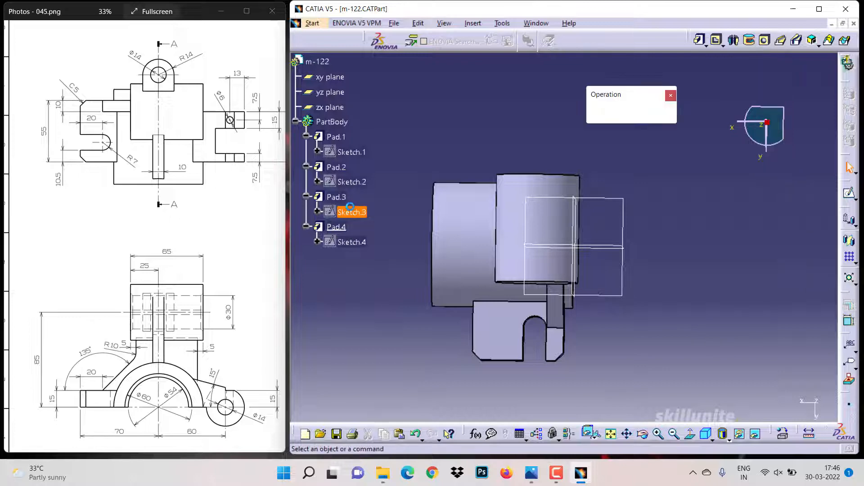
click(850, 112)
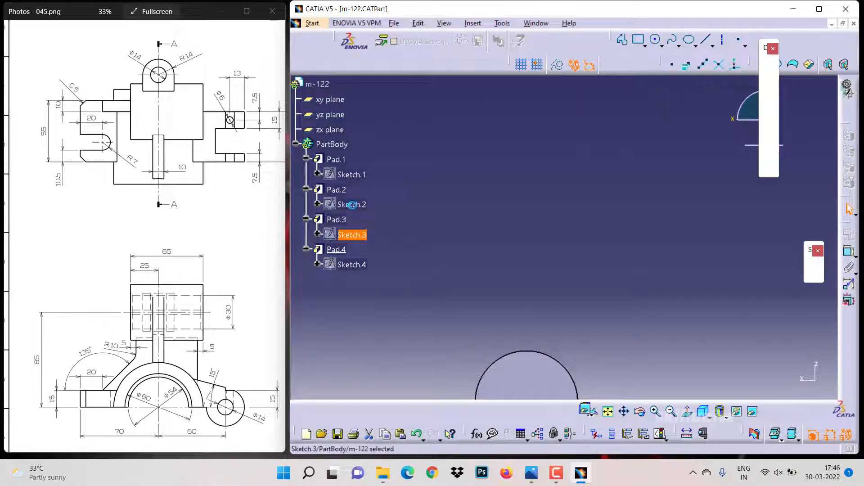
double_click(358, 183)
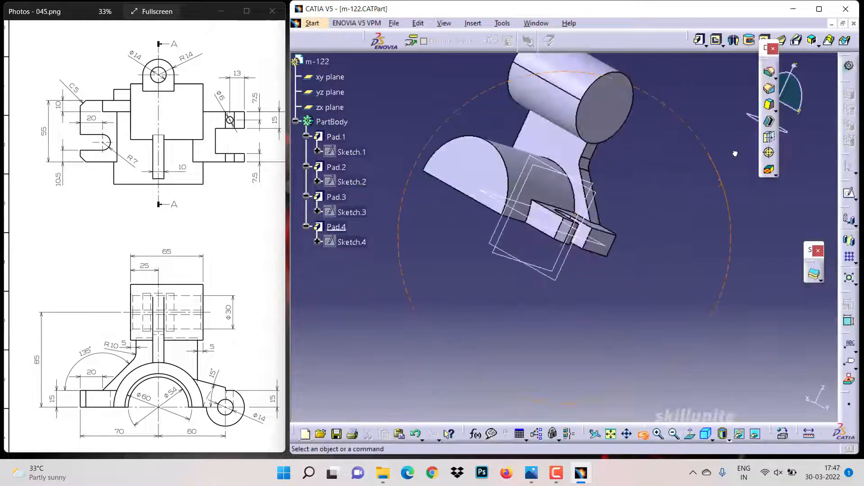
mouse_move(735, 153)
middle_down()
mouse_move(739, 145)
mouse_move(659, 191)
mouse_move(681, 176)
mouse_move(661, 185)
middle_up()
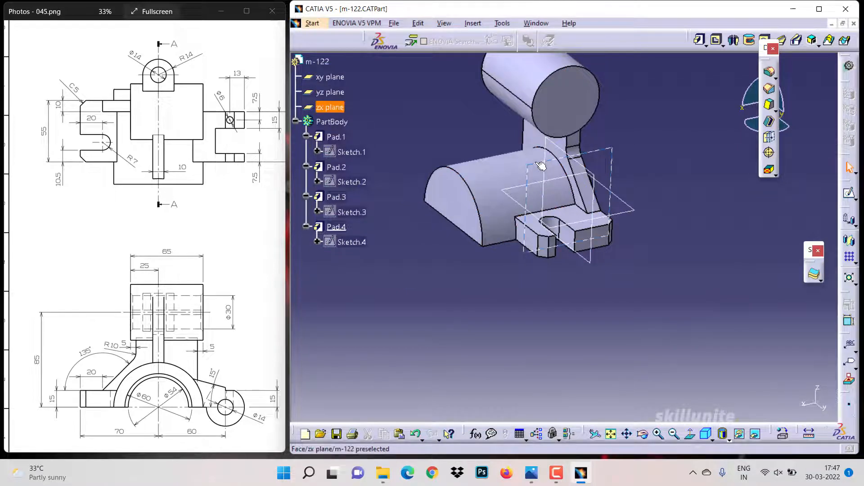
- Save the part and, in a new sketch on the zx plane, draw a sloped line from the half-round base's top to the upper cylinder
click(814, 273)
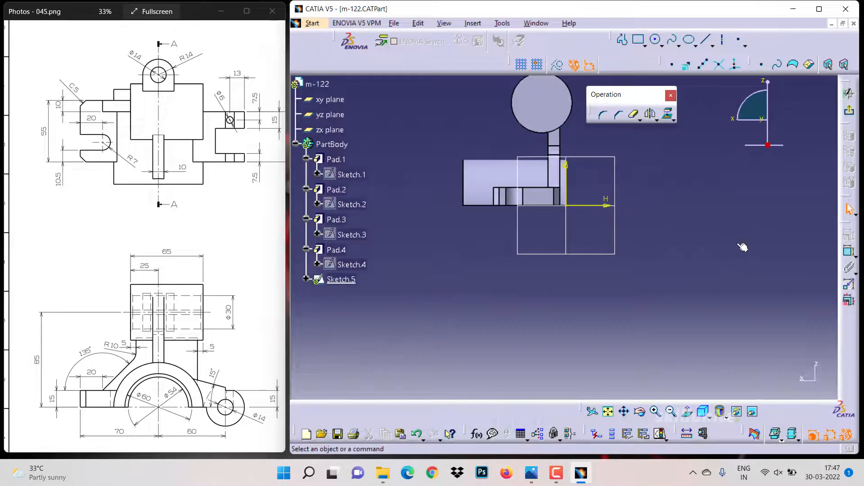
key(ctrl+s)
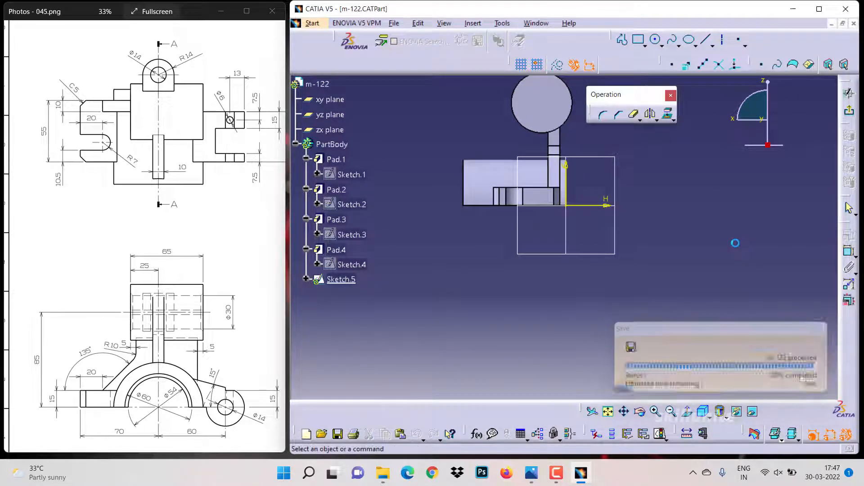
drag(545, 225, 559, 339)
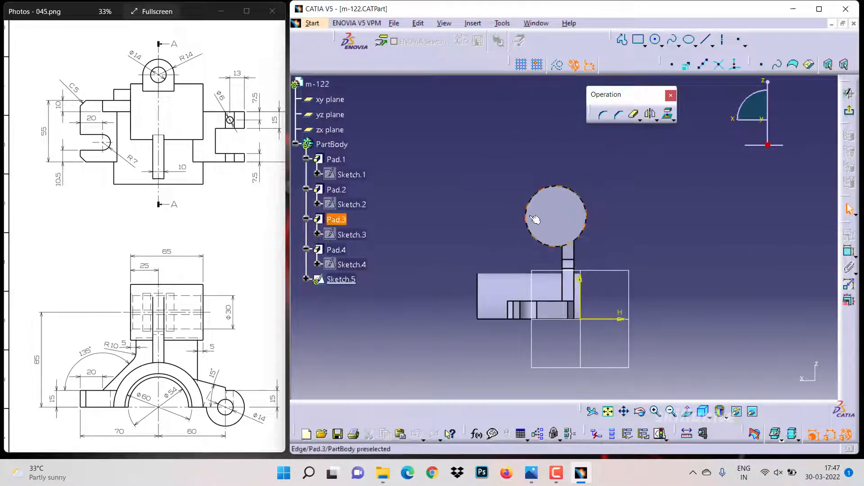
click(704, 41)
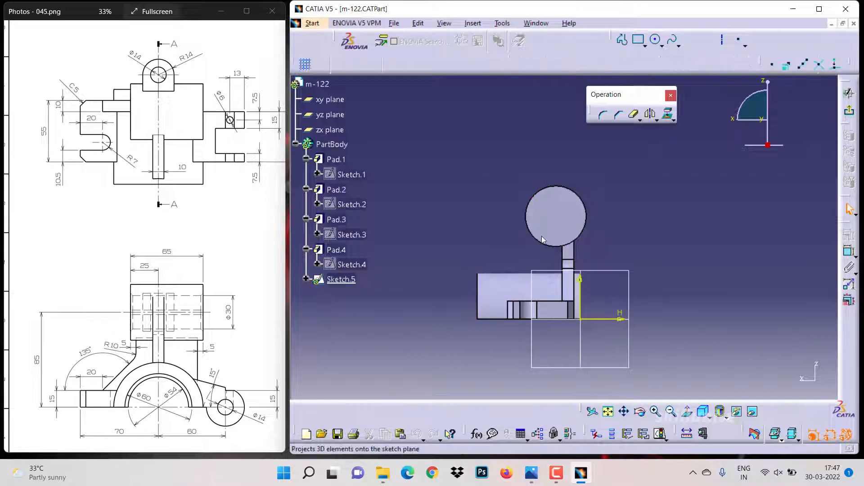
click(488, 274)
click(525, 211)
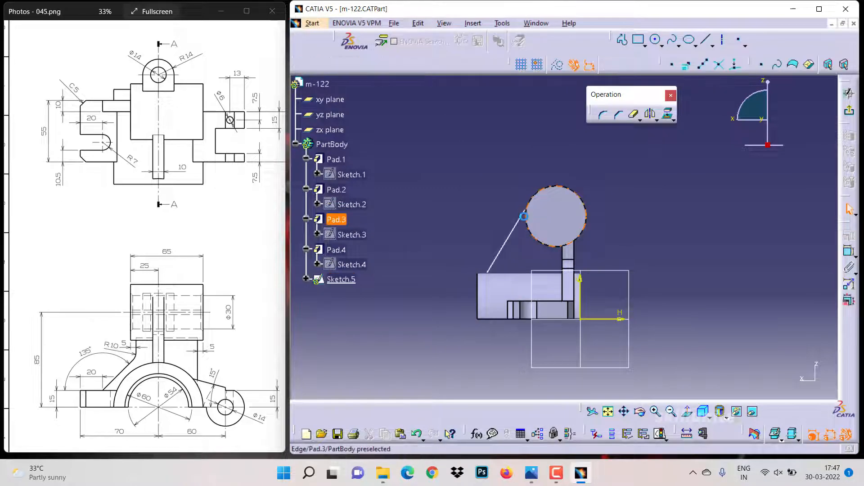
- Constrain the sloped line's upper endpoint coincident with the cylinder's circular edge and make the line tangent to it
click(529, 202)
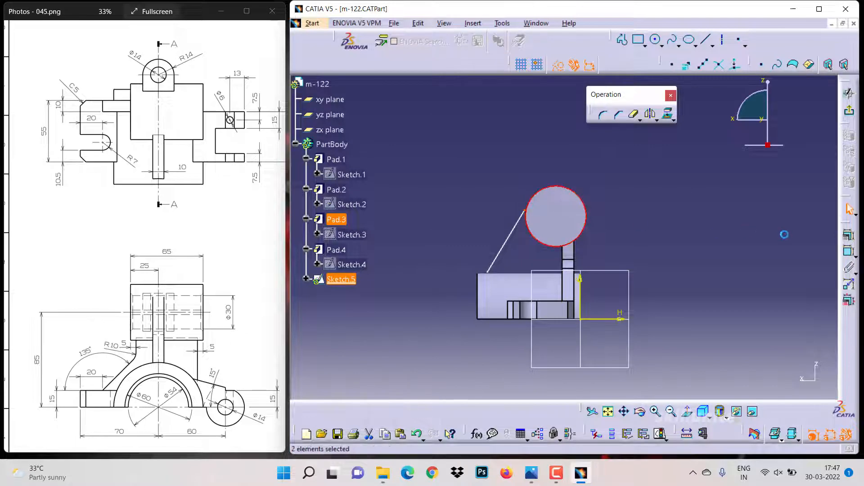
click(848, 235)
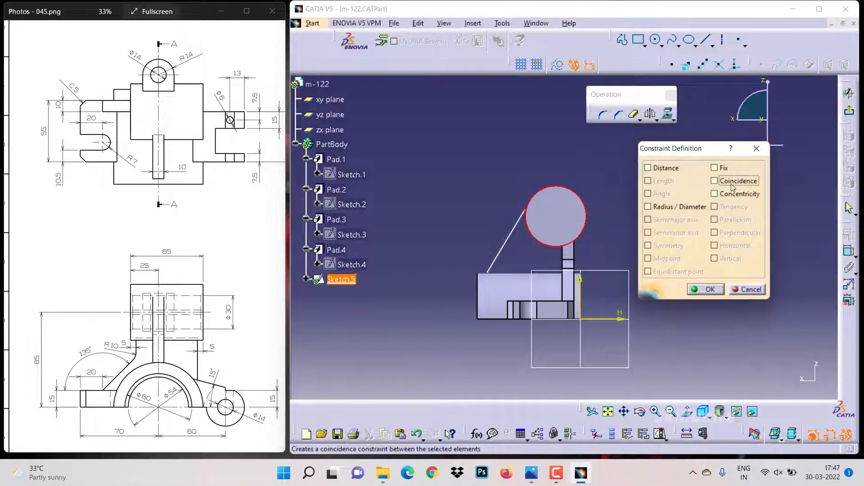
click(731, 182)
click(705, 290)
click(542, 243)
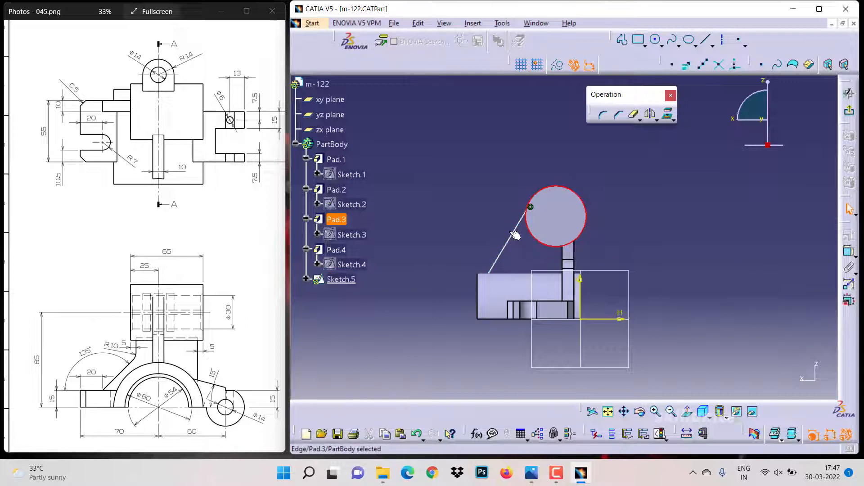
click(847, 235)
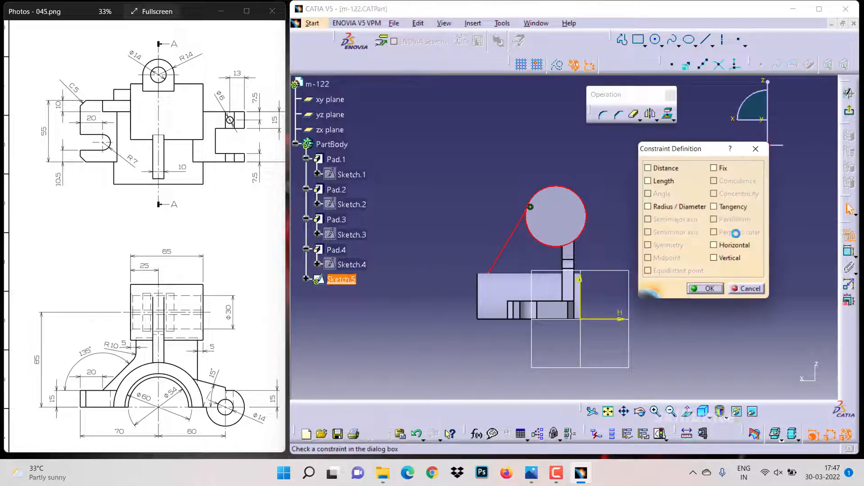
click(715, 210)
click(703, 288)
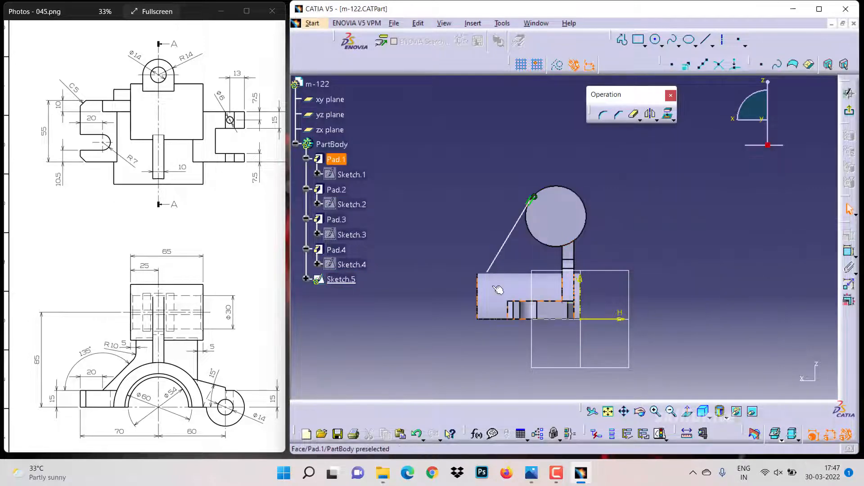
- Dimension the sloped line's lower endpoint 5 mm from the base's end face and 37.5 mm above the base's underside
click(849, 254)
click(480, 293)
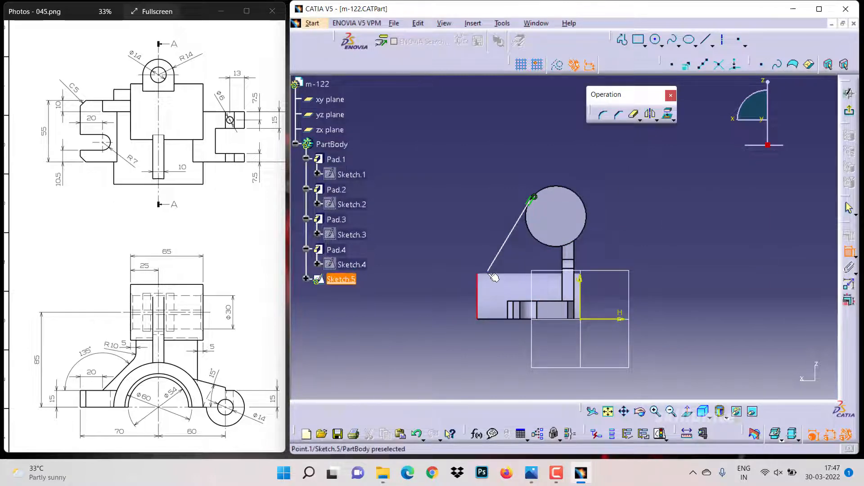
double_click(445, 243)
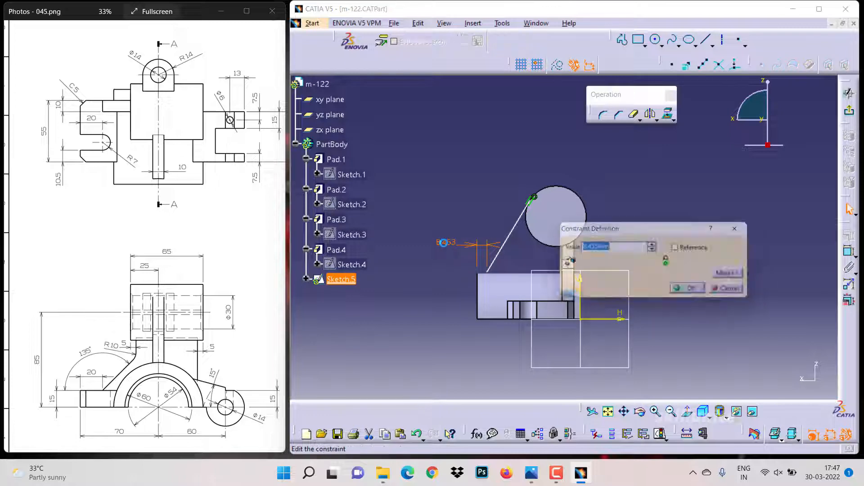
text(5)
key(Return)
drag(238, 251, 147, 236)
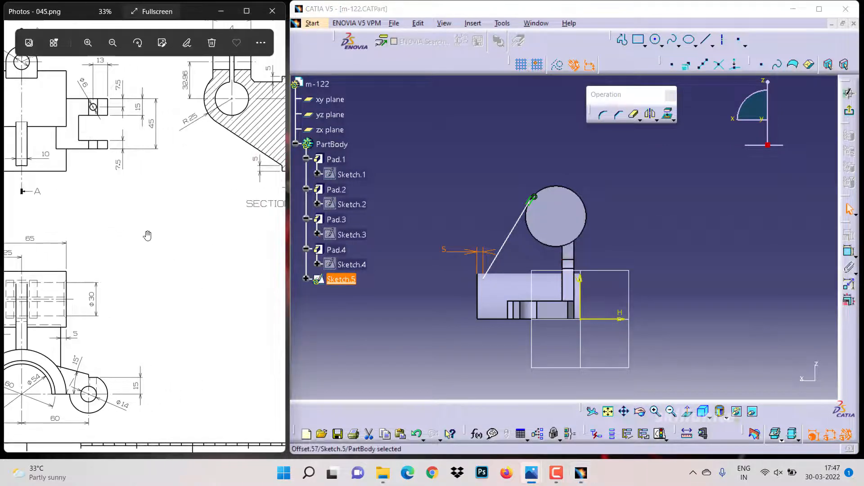
click(711, 290)
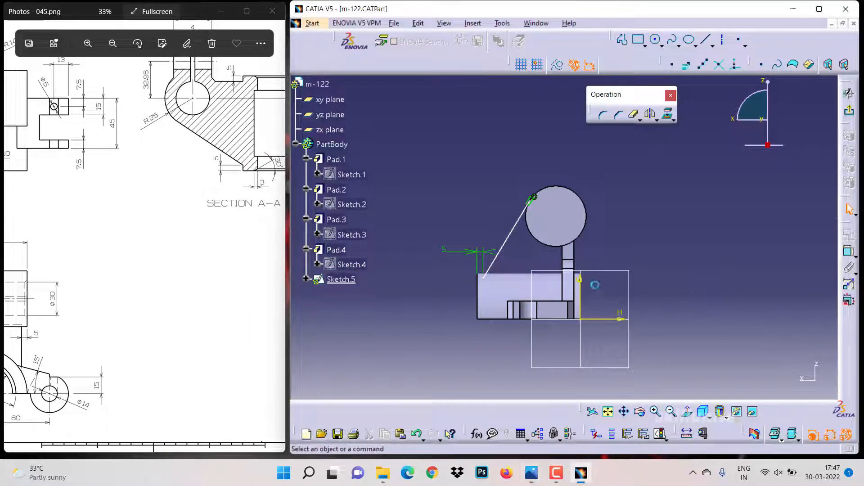
click(492, 271)
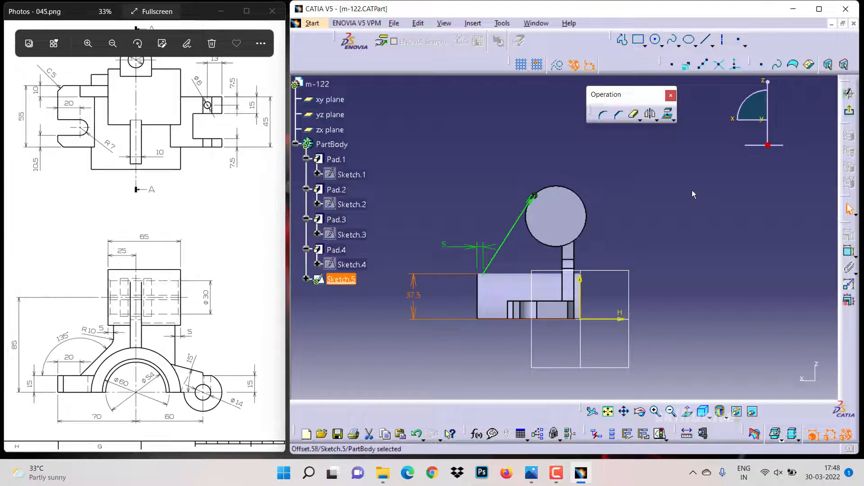
- Exit the sketch and create a 10 mm thick stiffener from the sloped line between the base and the cylinder
click(849, 110)
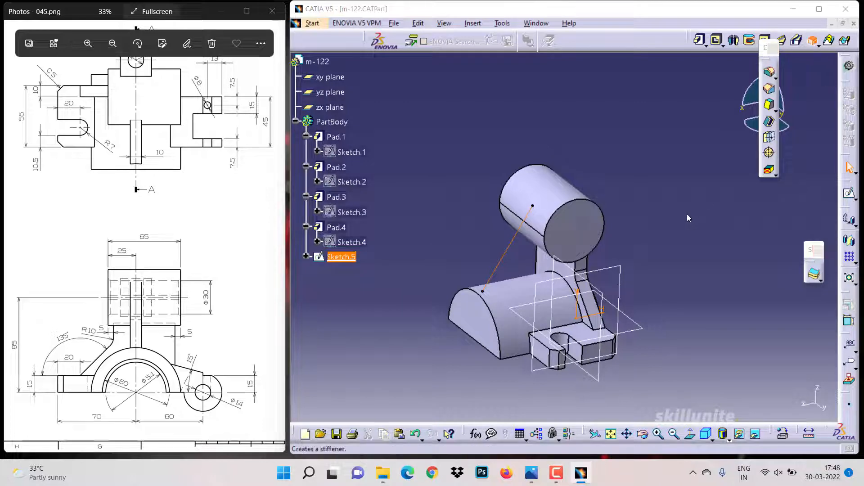
click(813, 40)
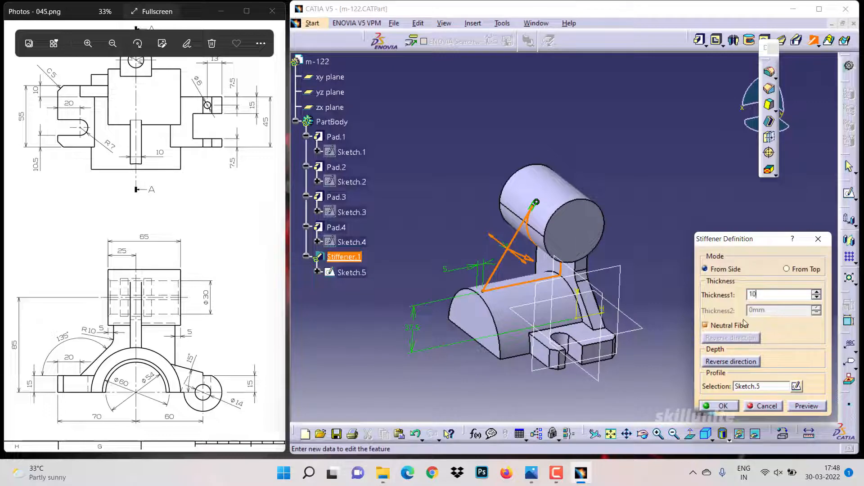
click(722, 406)
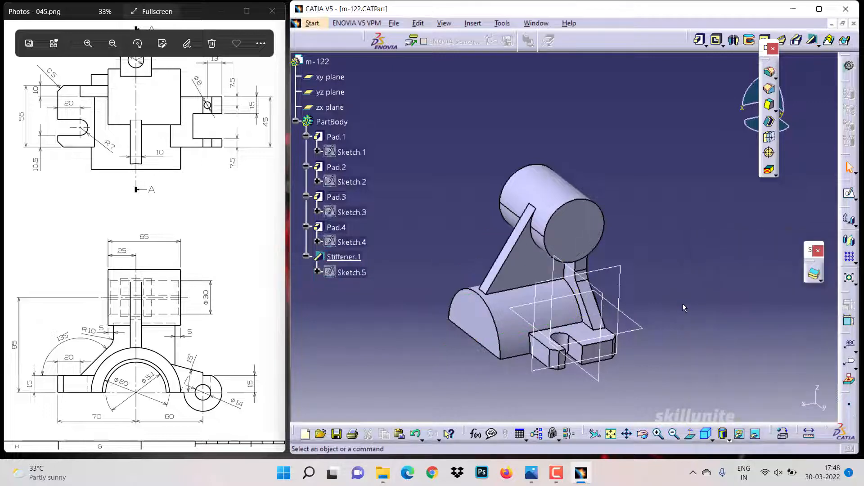
- Examine the drawing's top view and section A-A for the split clamp lug on the upper cylinder
click(642, 434)
drag(640, 363, 631, 396)
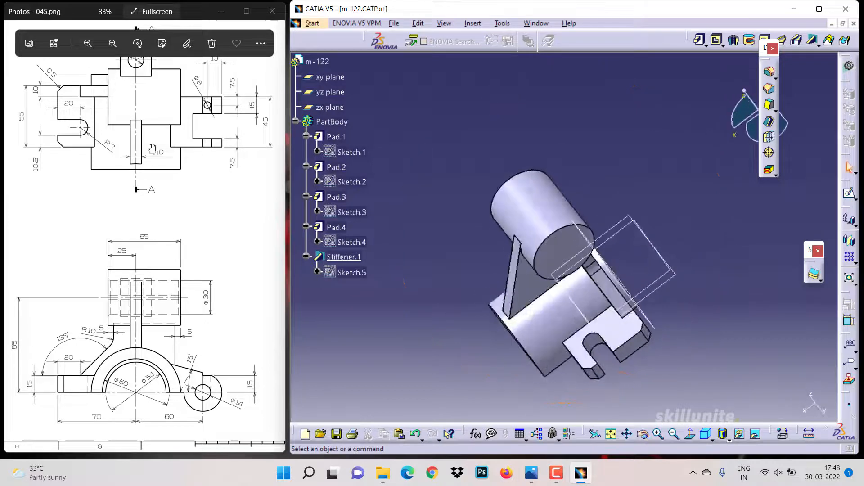
click(149, 218)
drag(149, 218, 148, 116)
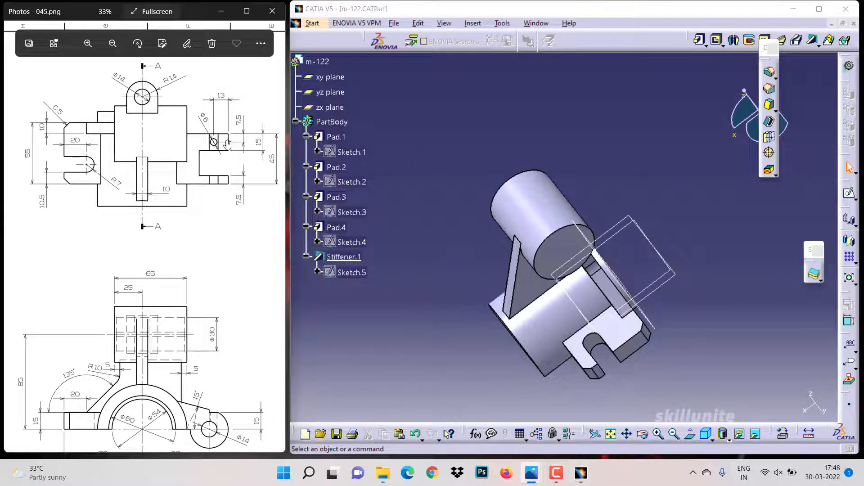
scroll(169, 289, right, 5)
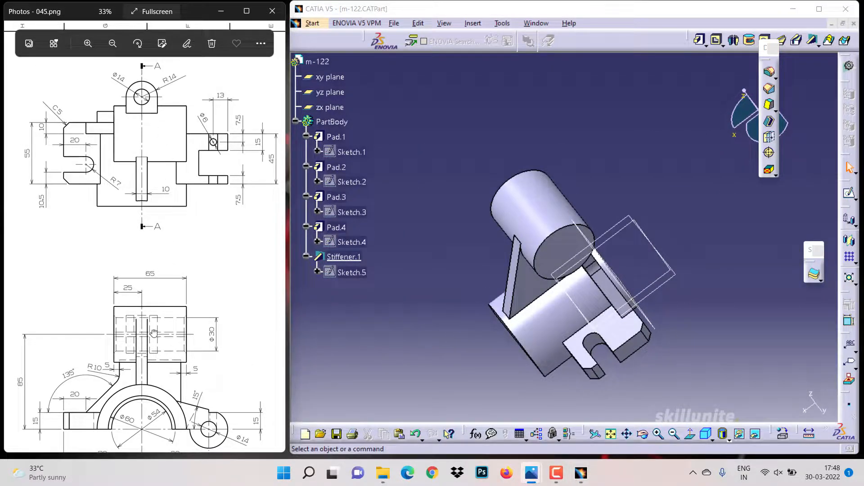
scroll(145, 280, left, 1)
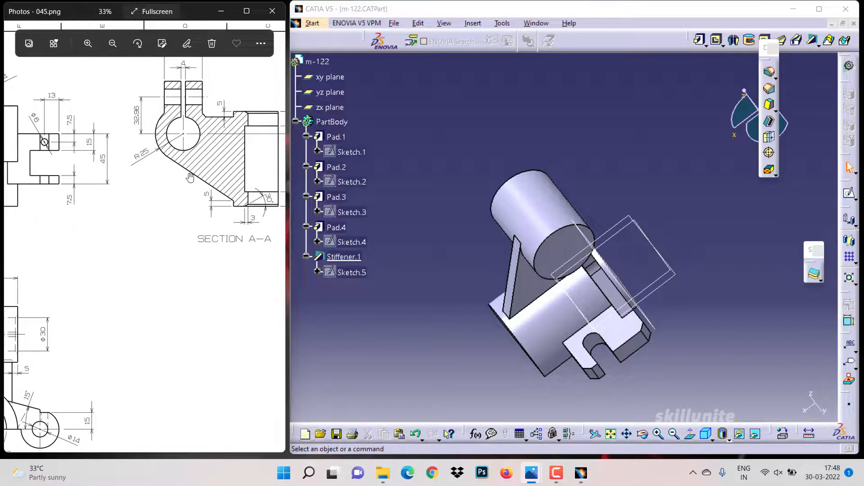
click(441, 260)
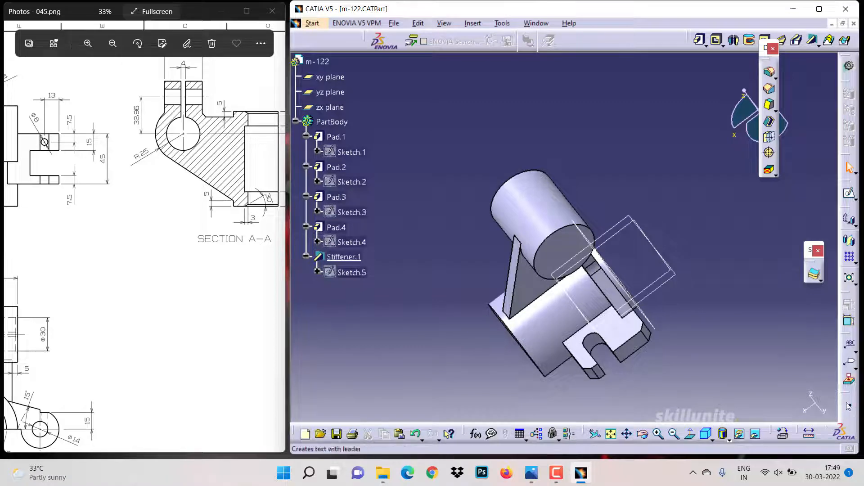
- Create a reference plane offset 85 mm from the xy plane, through the upper cylinder's axis
drag(843, 393, 820, 339)
click(825, 399)
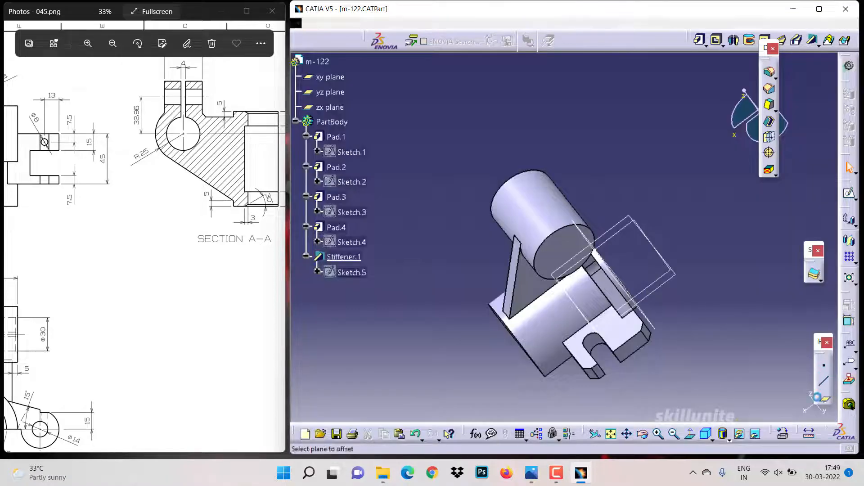
middle_drag(492, 391, 496, 277)
click(330, 77)
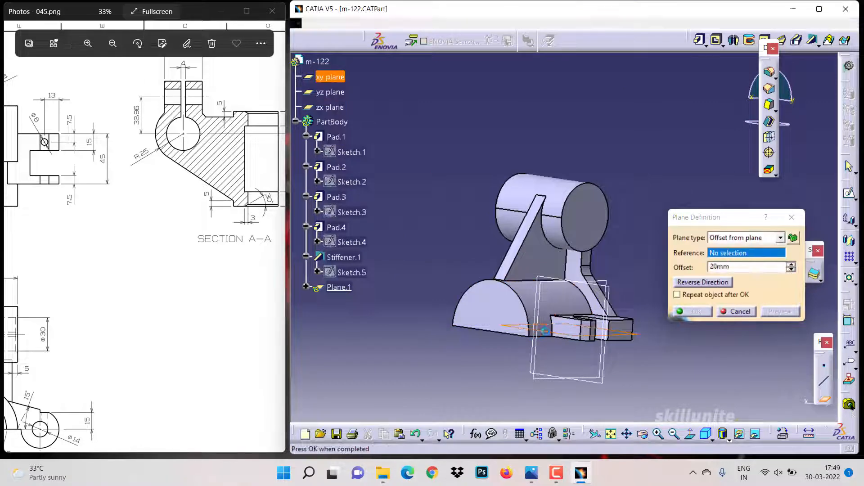
text(40)
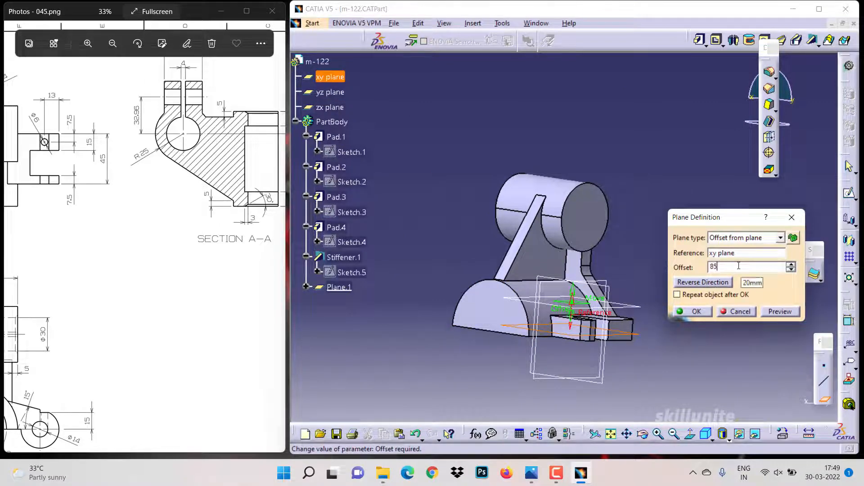
click(693, 311)
- On the offset plane, sketch the clamp lug outline with a 14 mm end radius and a concentric 14 mm diameter hole
click(643, 221)
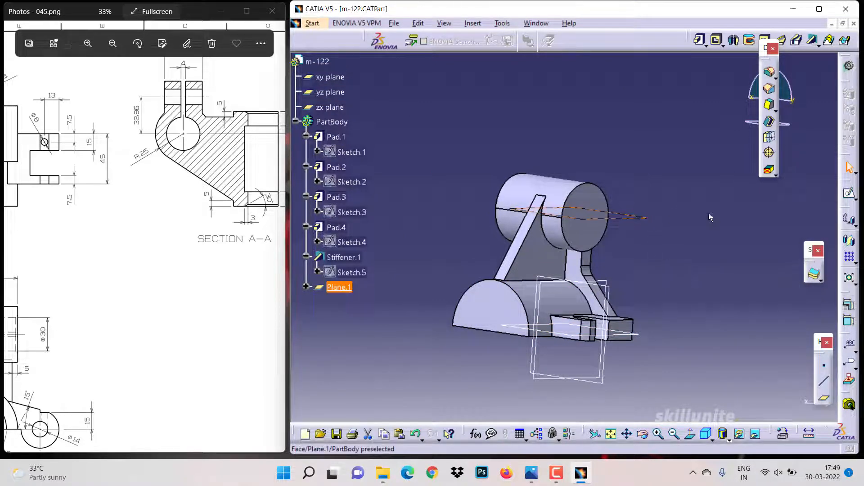
click(849, 193)
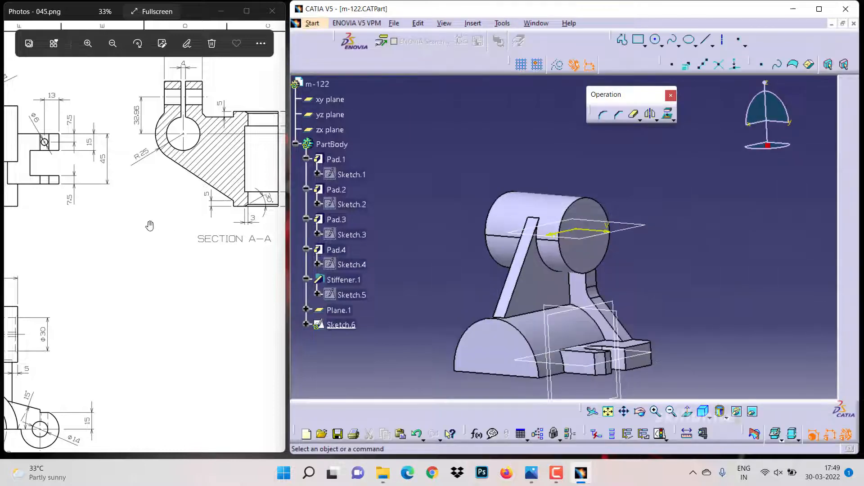
drag(147, 226, 257, 230)
drag(184, 240, 214, 239)
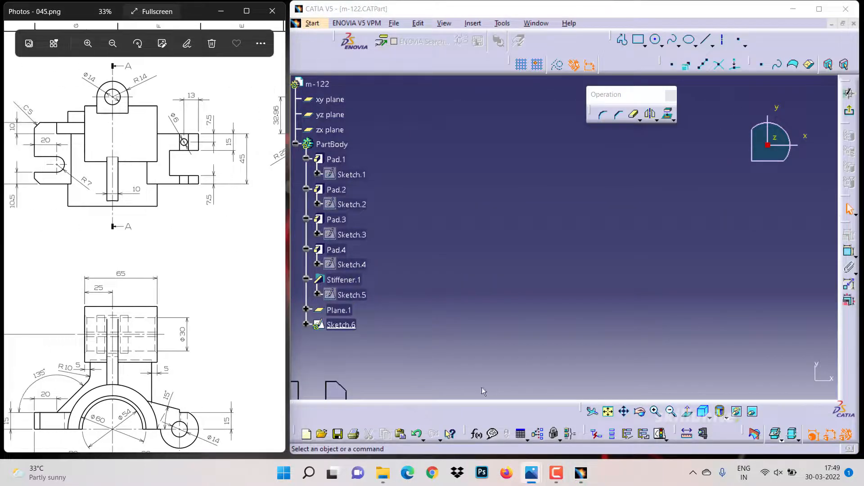
click(608, 412)
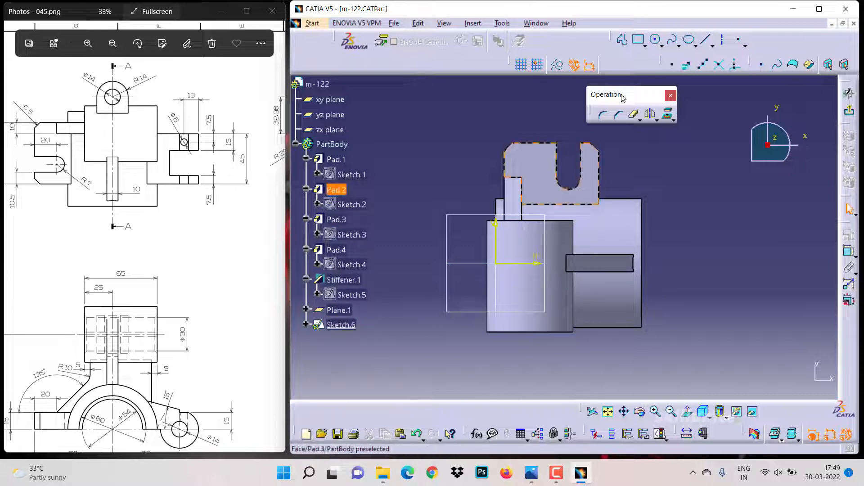
click(656, 40)
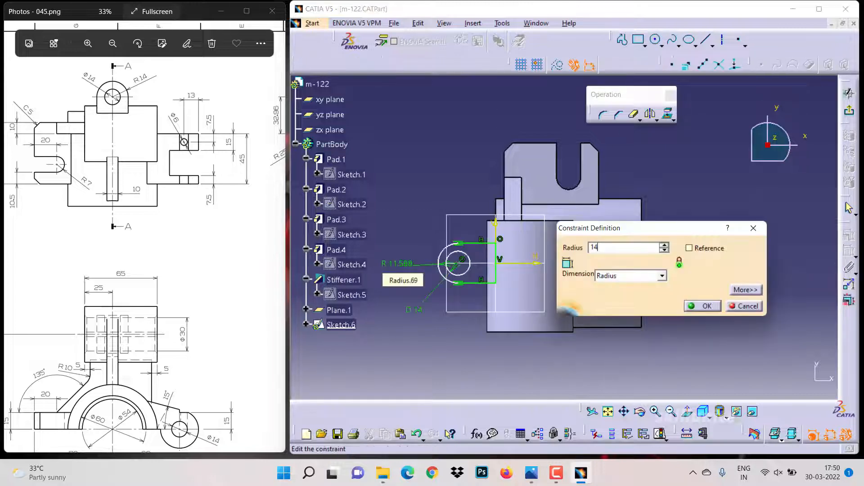
key(Return)
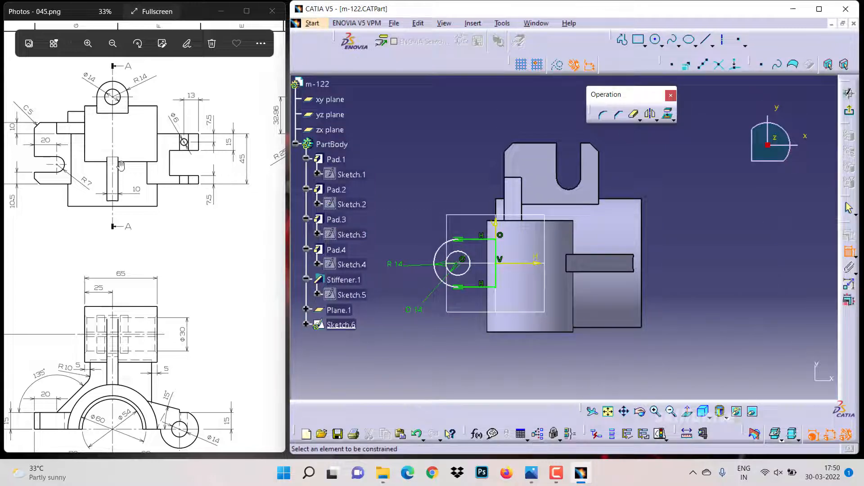
- Check section A-A in the drawing and set the distance from the clamp lug's hole centre to the cylinder axis to 33 mm
mouse_move(121, 166)
mouse_down()
mouse_move(144, 162)
mouse_move(18, 218)
mouse_up()
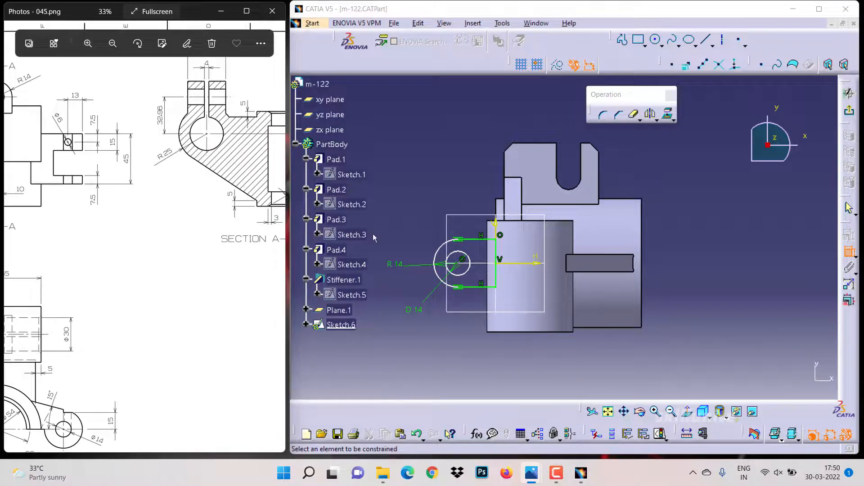
mouse_move(202, 252)
mouse_down()
mouse_move(180, 326)
mouse_move(162, 342)
mouse_move(172, 343)
mouse_up()
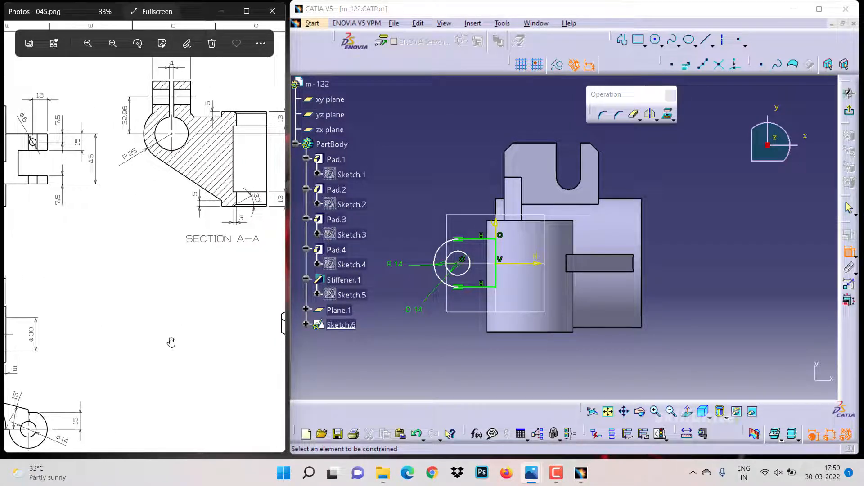
click(536, 272)
click(465, 268)
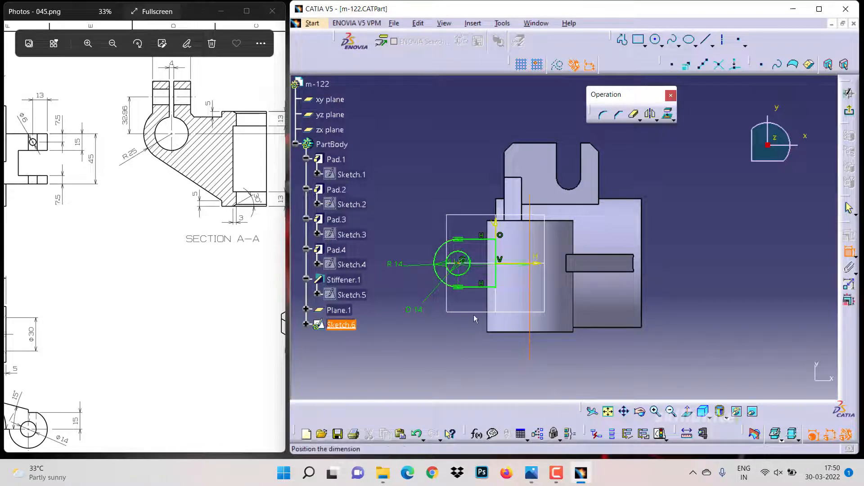
click(486, 357)
double_click(492, 354)
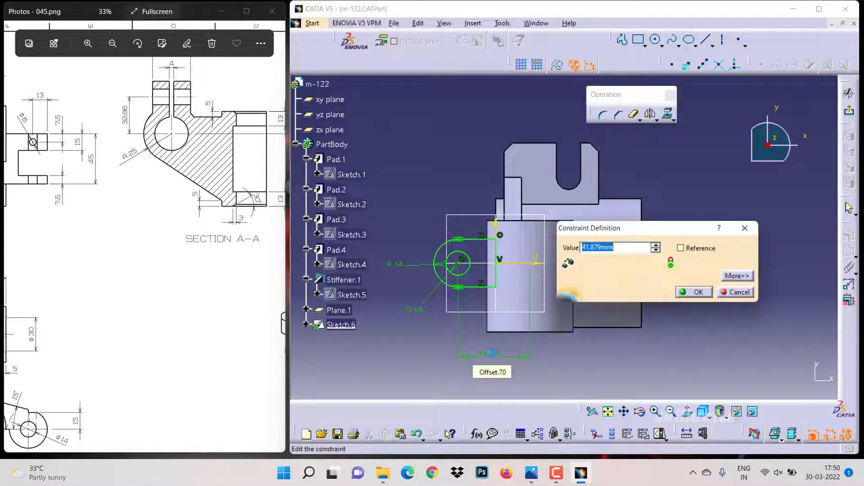
key(Return)
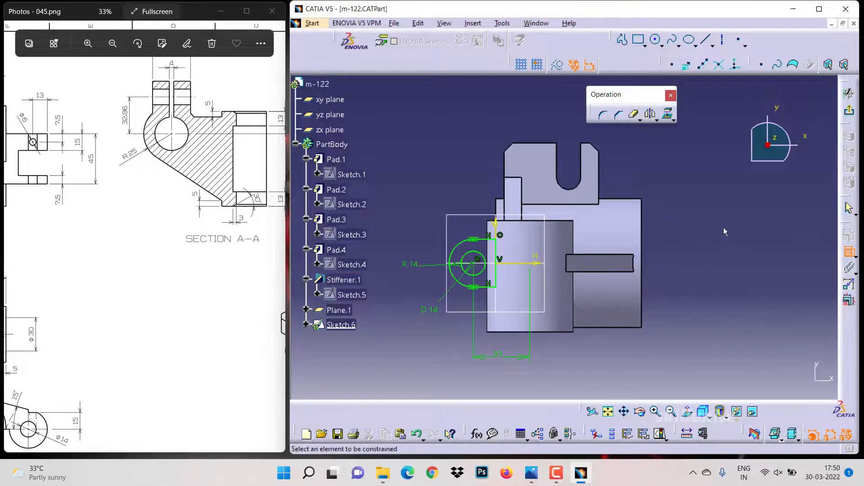
- Exit the sketch and pad the clamp lug profile to both sides of the offset plane
click(856, 113)
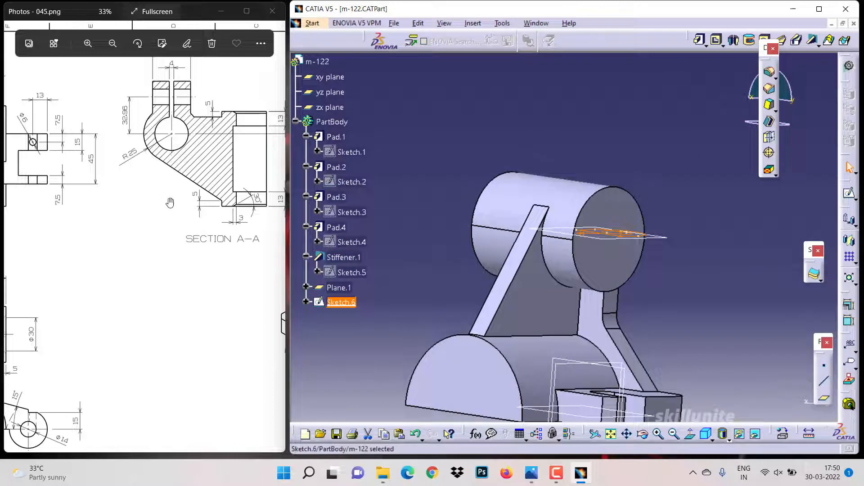
drag(160, 297, 170, 297)
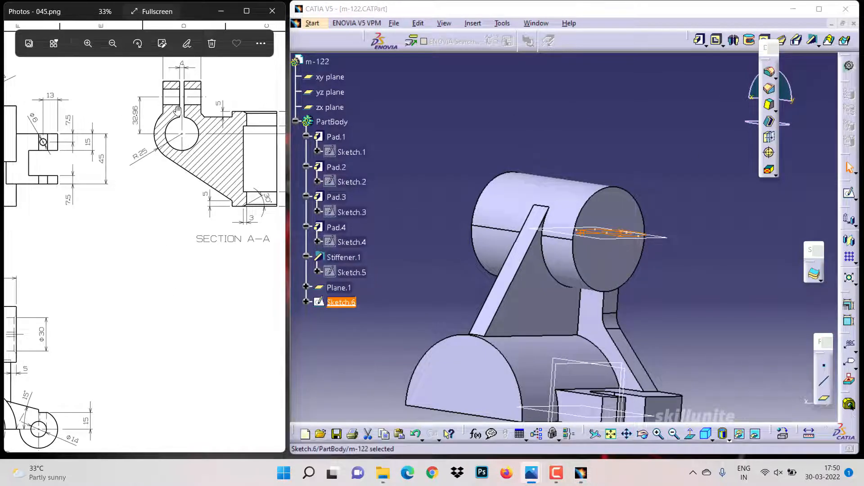
scroll(176, 110, up, 3)
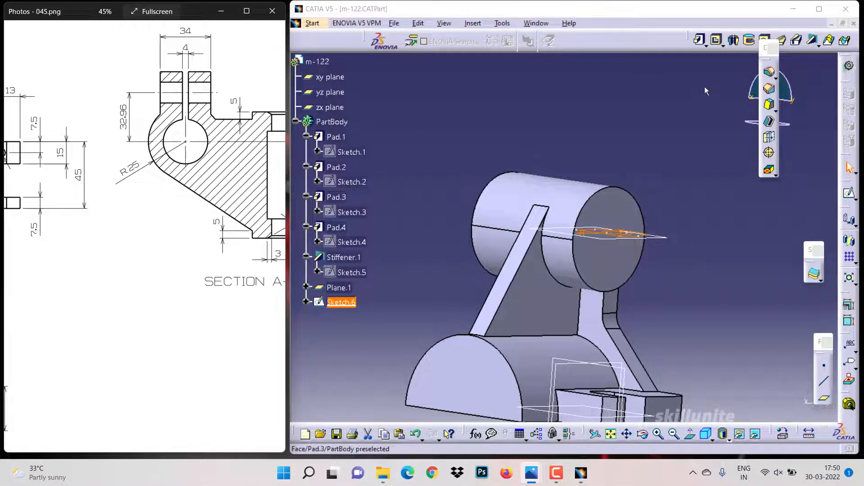
click(699, 40)
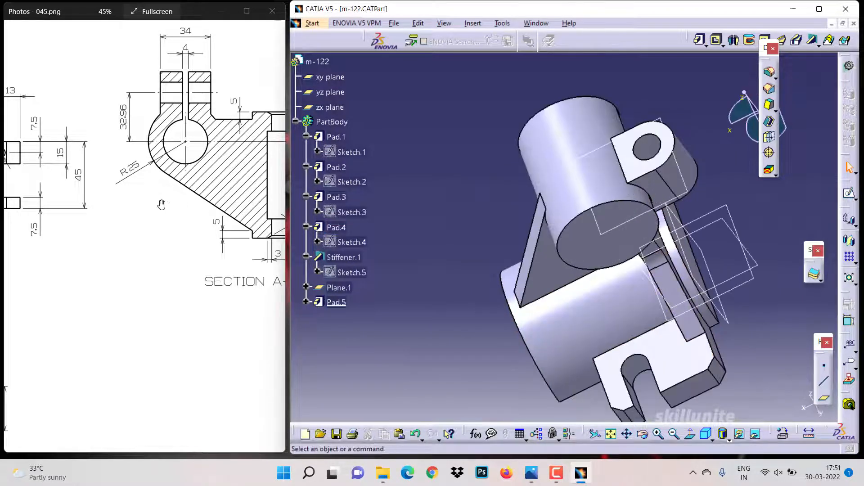
- Start a sketch on the upper cylinder's end face and draw a horizontal slot rectangle from near its centre past the clamp lug's end
mouse_move(178, 218)
mouse_down()
mouse_move(206, 235)
mouse_move(269, 248)
mouse_up()
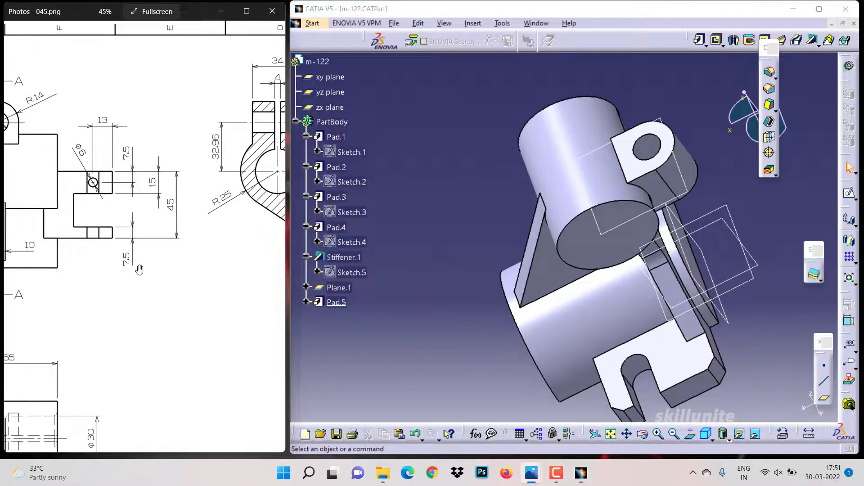
mouse_move(139, 268)
mouse_down()
mouse_move(256, 270)
mouse_move(145, 192)
mouse_move(48, 277)
mouse_move(45, 289)
mouse_up()
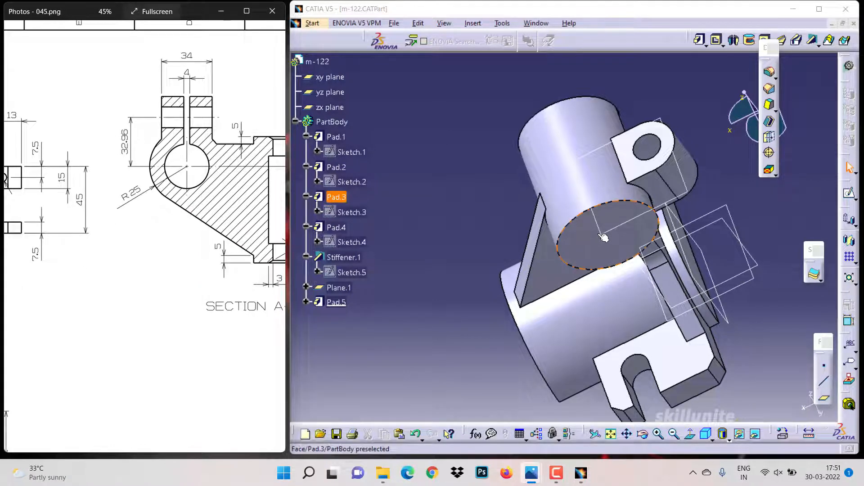
click(587, 246)
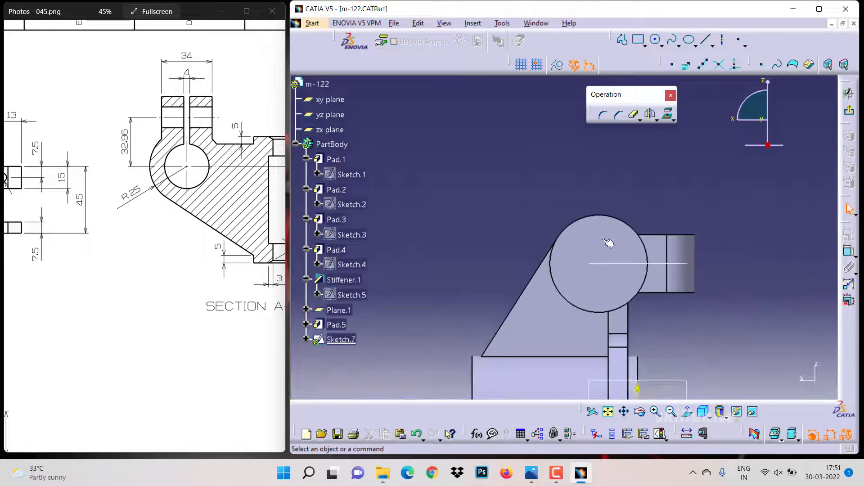
click(639, 39)
click(593, 254)
click(711, 279)
- Make the slot rectangle's long sides symmetric about a horizontal centreline through the cylinder and set the slot width to 4 mm
click(713, 46)
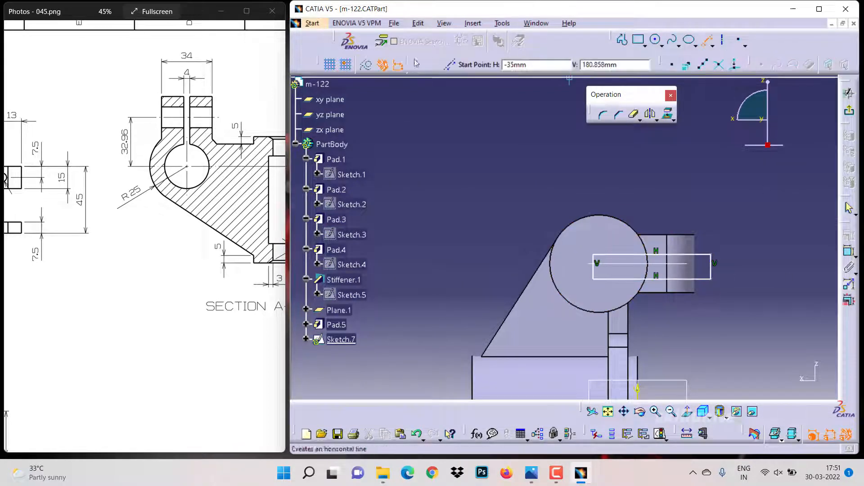
click(601, 263)
click(849, 235)
click(715, 181)
click(707, 289)
ctrl+click(707, 265)
click(849, 235)
click(707, 289)
click(849, 251)
text(4)
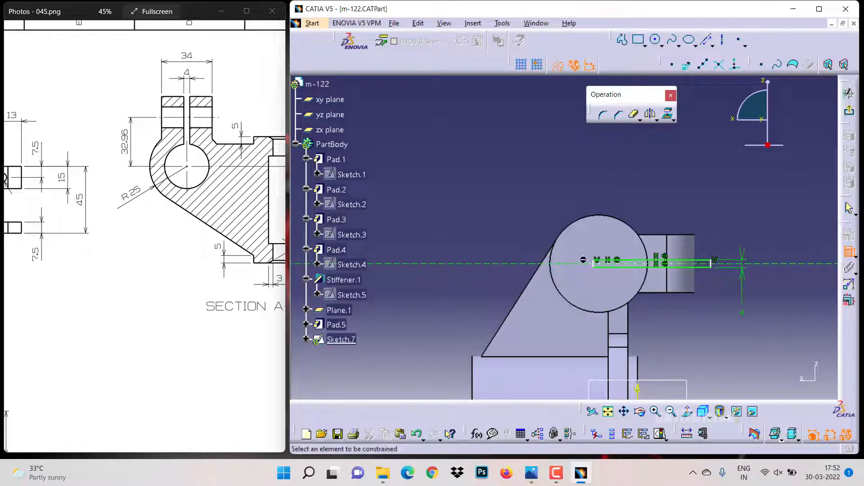
- Add a 30 mm diameter bore circle around the slot's inner end and make it concentric with the upper cylinder
click(655, 39)
click(592, 264)
click(626, 246)
drag(204, 207, 422, 141)
click(619, 239)
click(648, 196)
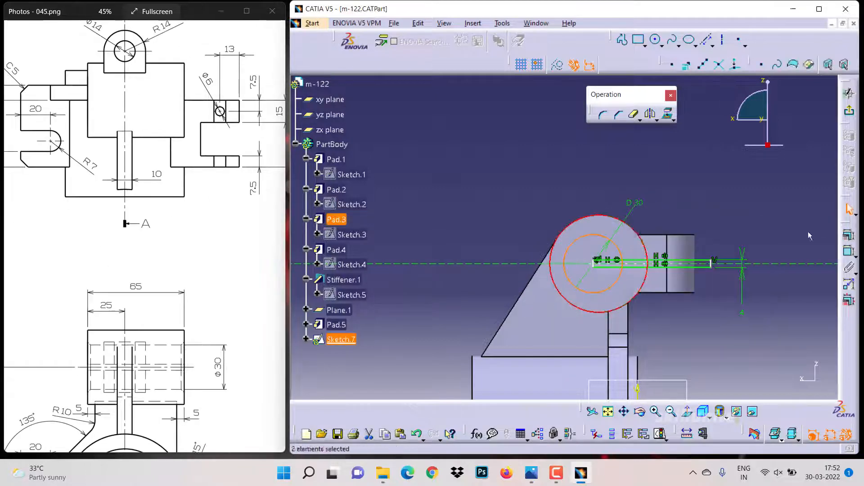
click(849, 235)
click(707, 289)
- Trim the slot lines inside the bore circle and the arc between them to leave one closed keyhole profile
click(633, 114)
click(622, 260)
click(655, 411)
click(721, 300)
click(670, 411)
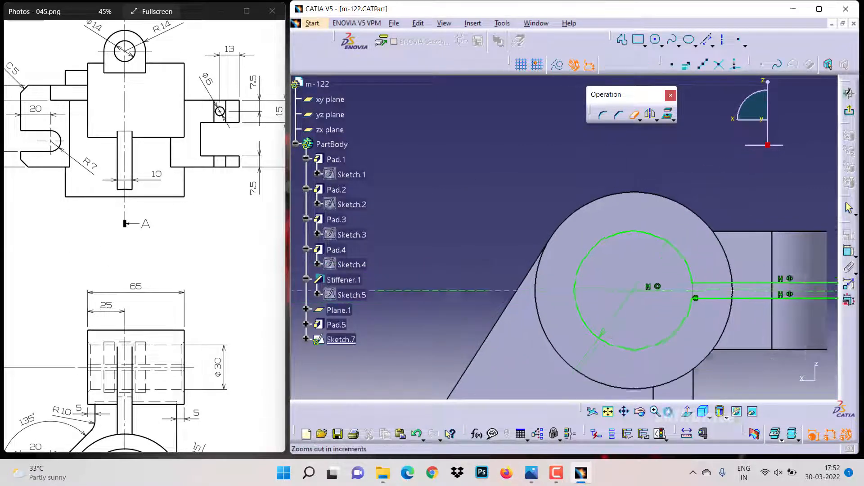
- Exit the sketch and pocket the bore-and-slot profile through the upper cylinder and lug with the Up to last limit
click(671, 412)
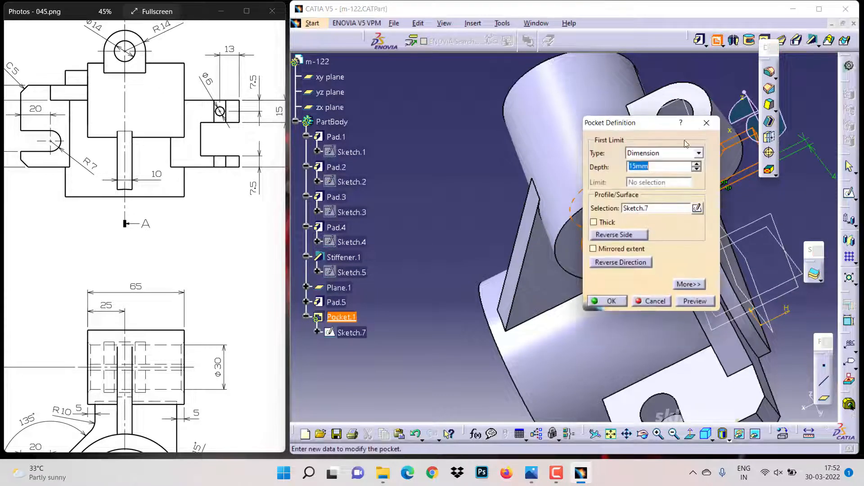
click(648, 181)
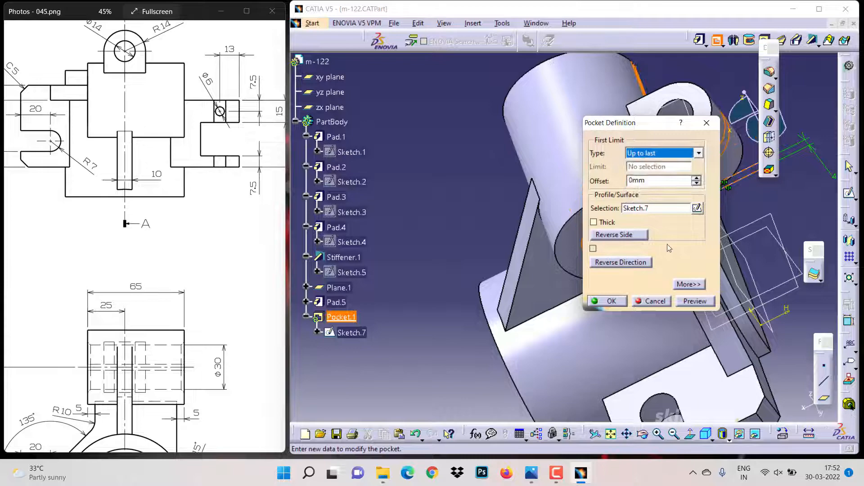
click(611, 301)
middle_drag(581, 270, 603, 310)
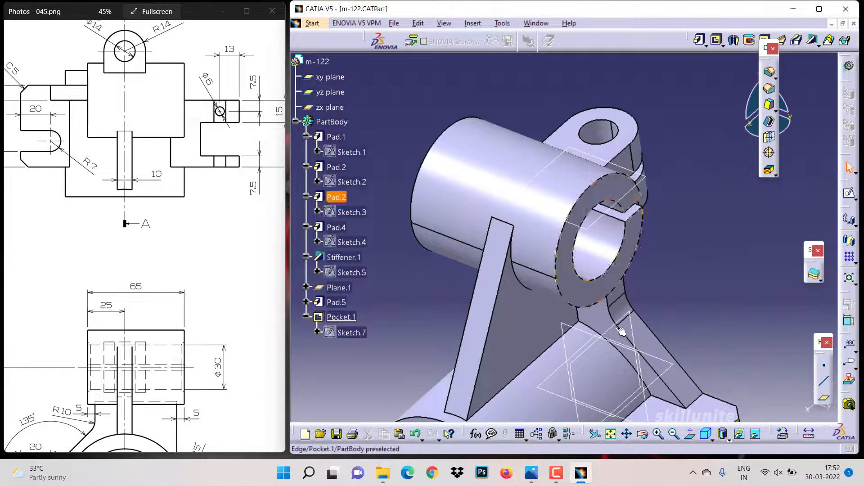
click(675, 433)
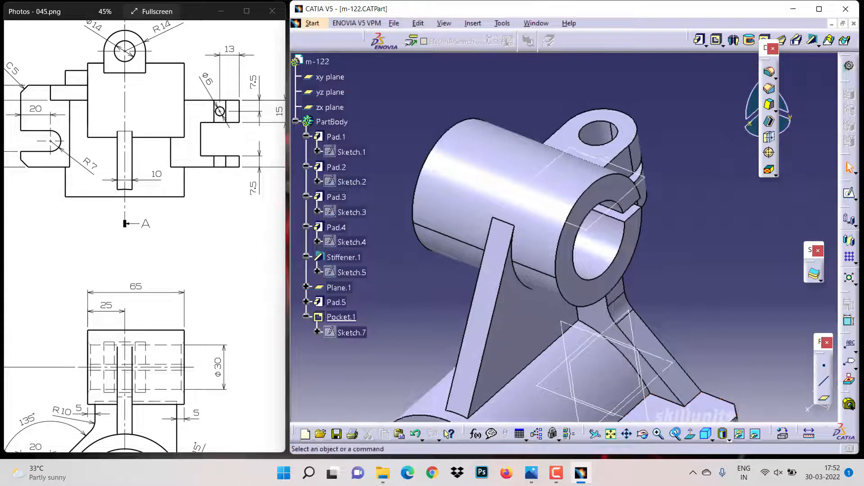
- Start a sketch on the half-round base's flat end face, with the hinge lug side oriented as in the drawing's front view
drag(195, 418, 154, 350)
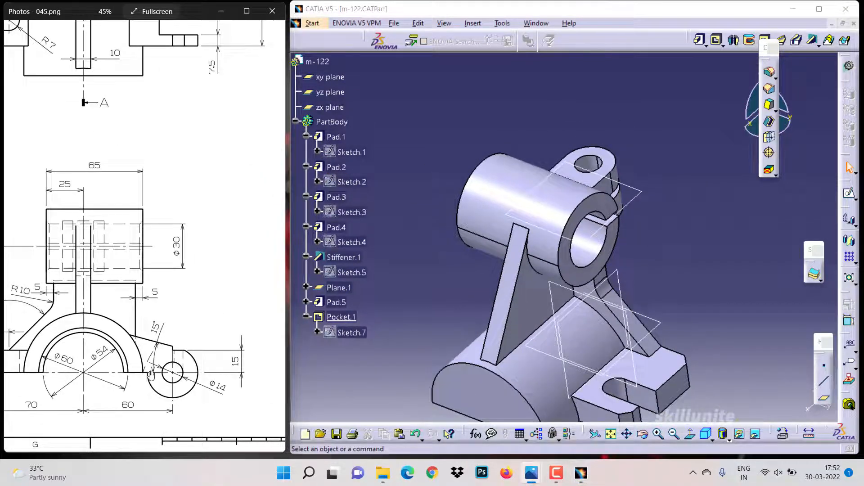
drag(154, 224, 151, 337)
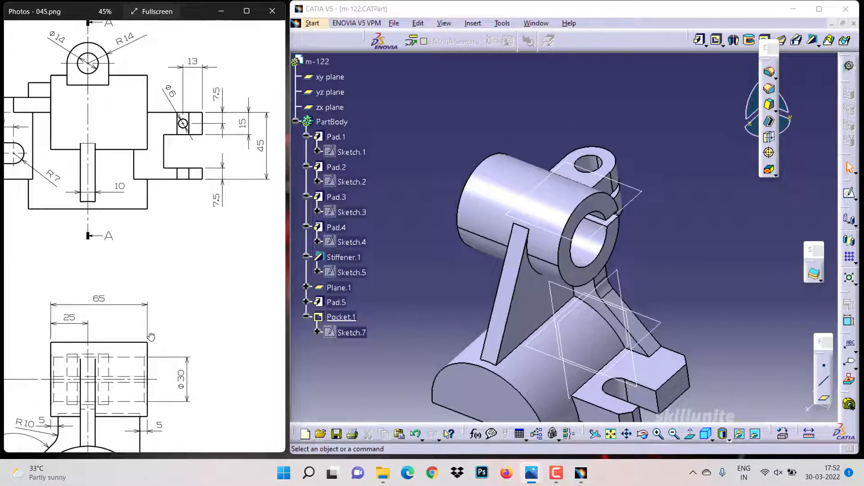
mouse_move(251, 317)
mouse_down()
mouse_move(58, 350)
mouse_move(0, 334)
mouse_move(175, 319)
mouse_move(163, 200)
mouse_up()
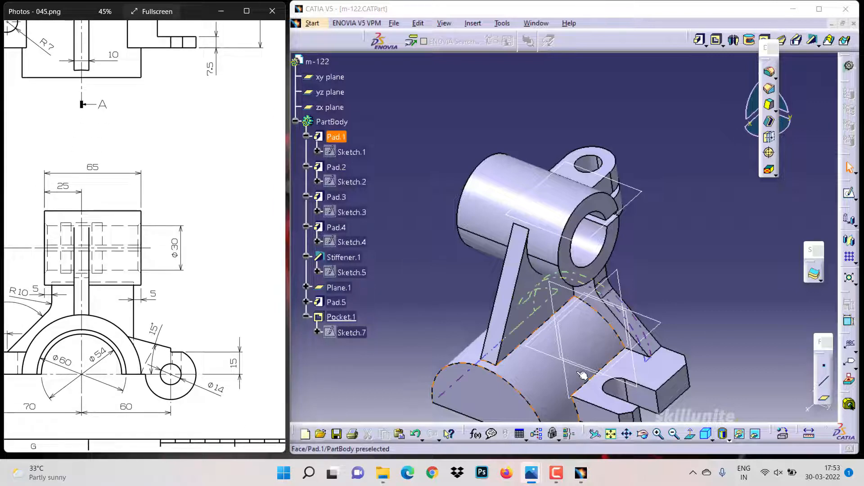
click(482, 397)
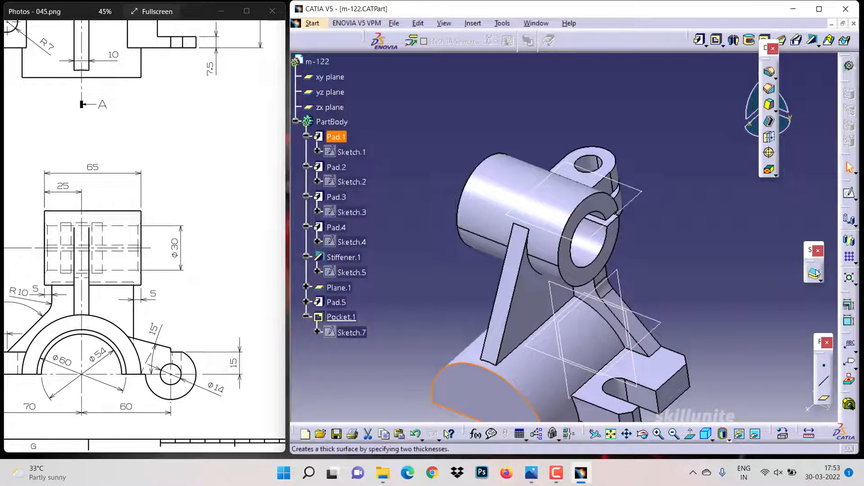
click(850, 194)
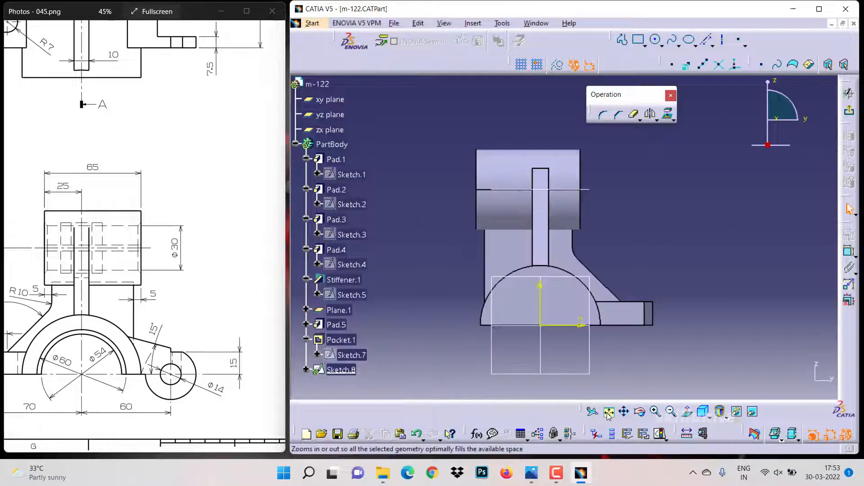
drag(144, 369, 189, 372)
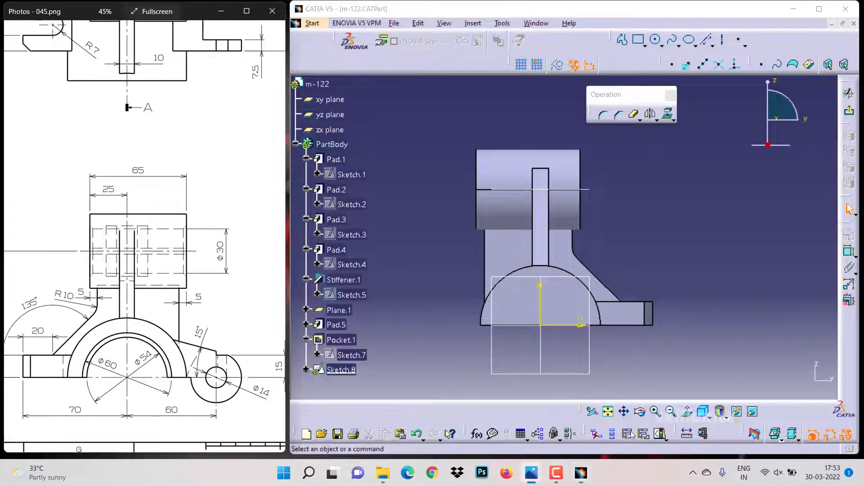
click(686, 413)
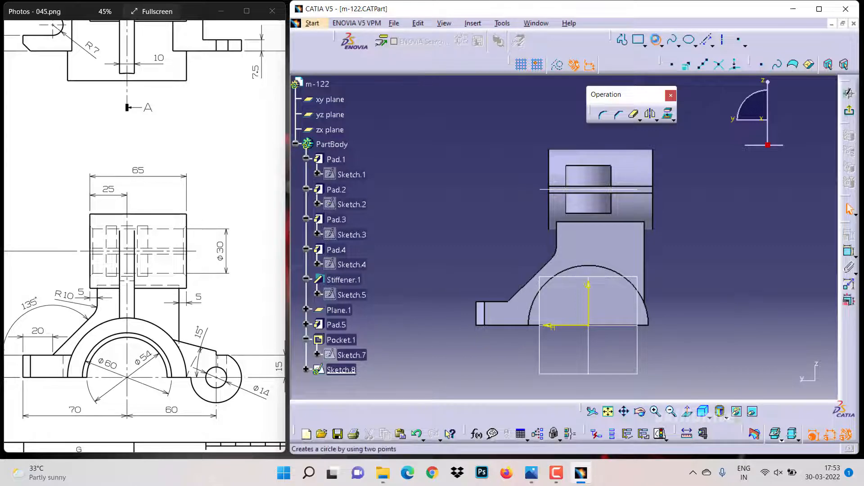
- Draw two concentric circles for the hinge lug beside the base, centred on its bottom line
click(656, 39)
click(703, 321)
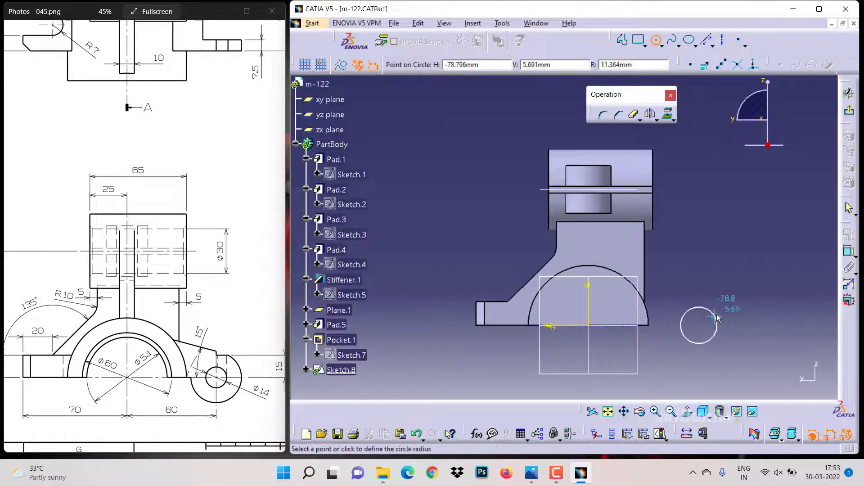
click(723, 322)
click(656, 42)
click(700, 325)
click(710, 325)
- Draw a horizontal line from the outer lug circle to the base's bottom corner and project the base's arc into the sketch
click(623, 40)
click(678, 325)
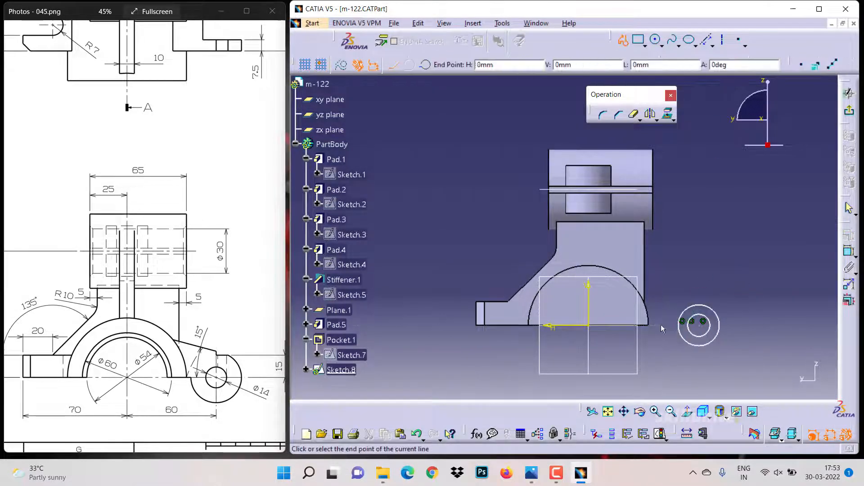
click(648, 325)
key(Escape)
click(674, 121)
click(692, 130)
click(630, 283)
- Make the horizontal line's inner end coincident with the end of the projected base arc
click(649, 325)
ctrl+click(648, 325)
click(849, 236)
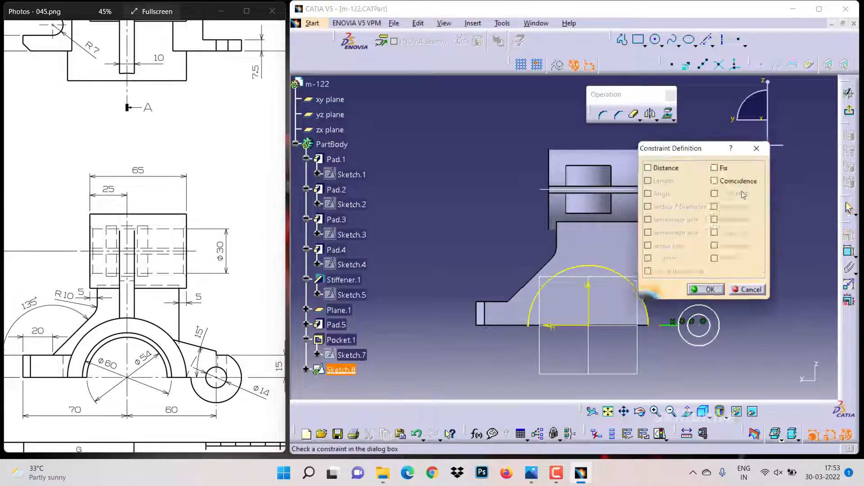
click(713, 181)
click(707, 290)
- Draw the lug's upper outline as a sloped line from the base arc, a short vertical and a horizontal line meeting the outer circle's top
click(622, 40)
click(615, 268)
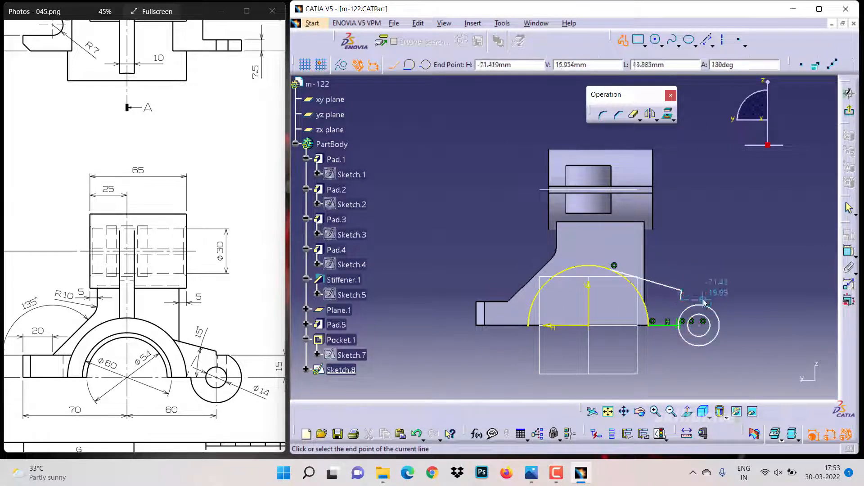
click(681, 295)
click(849, 235)
click(713, 260)
click(707, 289)
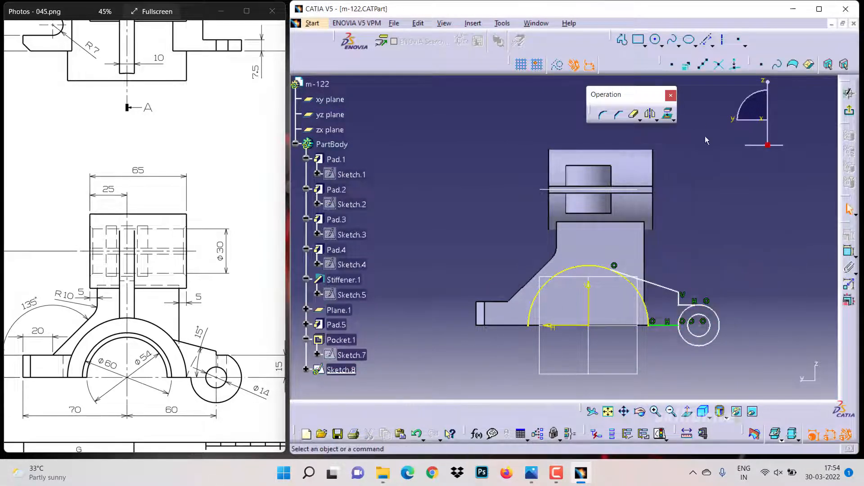
- Dimension the sloped line's angle to the horizontal as 15°
click(668, 290)
click(608, 296)
double_click(608, 297)
text(15)
key(Return)
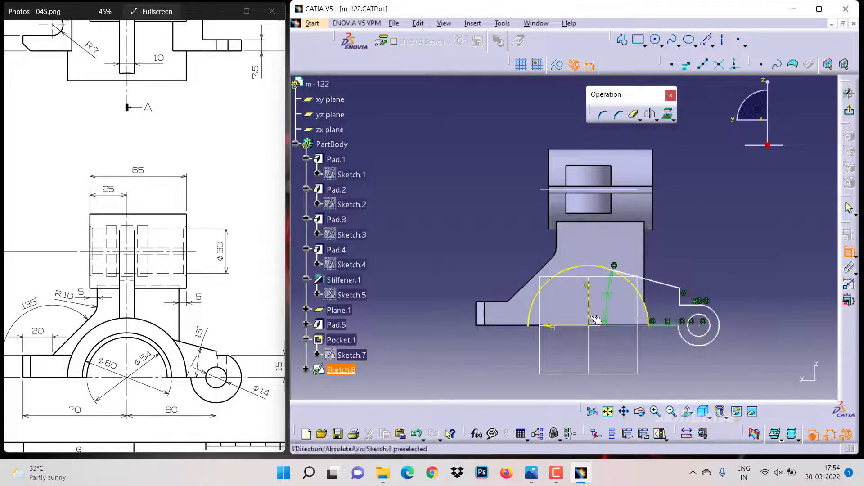
- Place the hinge lug centre 60 mm from the base's centre and dimension its hole as 14 mm in diameter
double_click(648, 356)
text(60)
key(Return)
drag(214, 407, 155, 412)
click(693, 332)
click(723, 360)
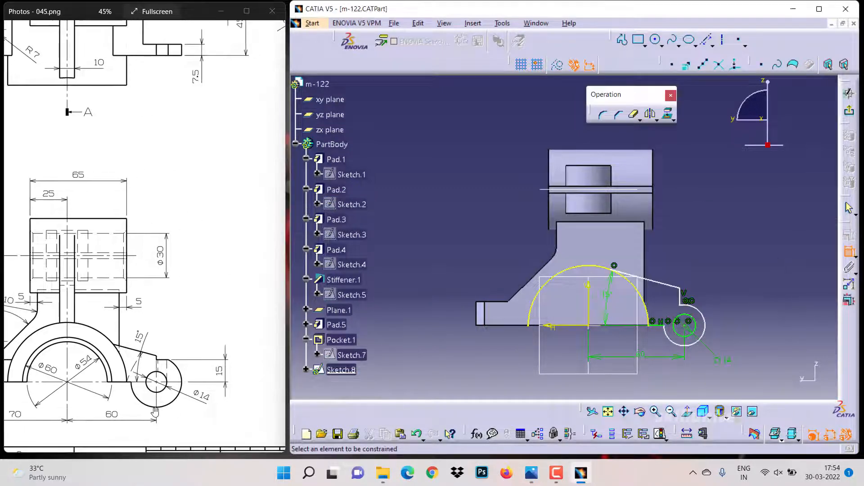
- Set the height of the lug's upper horizontal line above the base line to 15 mm
click(686, 305)
click(736, 314)
double_click(736, 314)
text(15)
key(Return)
mouse_move(168, 328)
mouse_down()
mouse_move(247, 319)
mouse_move(174, 355)
mouse_up()
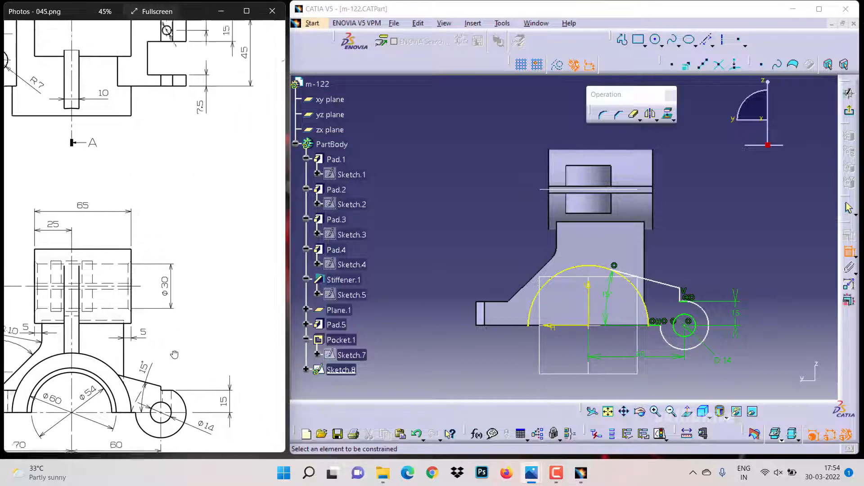
- Dimension the hinge lug's outer circle with a radius of 15 mm
drag(256, 157, 32, 204)
mouse_move(169, 346)
mouse_down()
mouse_move(209, 353)
mouse_move(250, 406)
mouse_up()
mouse_move(115, 355)
mouse_down()
mouse_move(173, 190)
mouse_move(225, 187)
mouse_up()
click(692, 349)
click(713, 381)
double_click(713, 381)
text(17)
key(Return)
double_click(713, 381)
text(15)
key(Return)
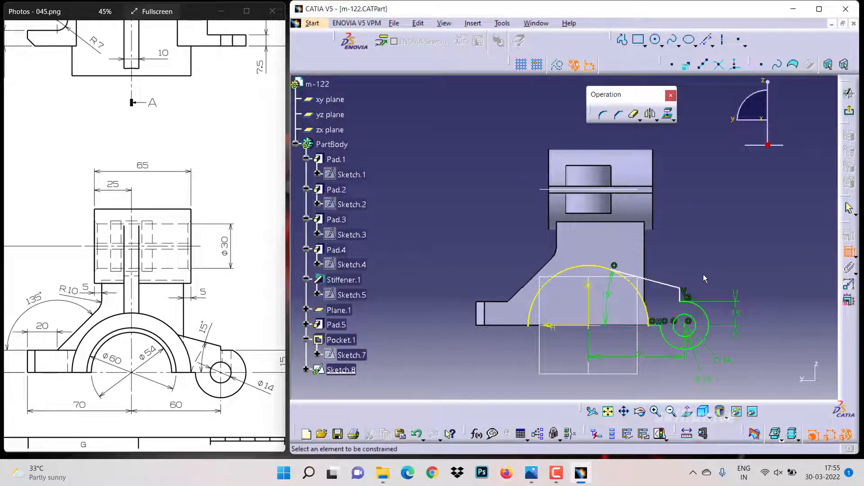
- Constrain the hinge lug's sloped line tangent to the projected base arc
key(Escape)
click(663, 283)
ctrl+click(642, 297)
click(849, 236)
click(714, 207)
click(705, 288)
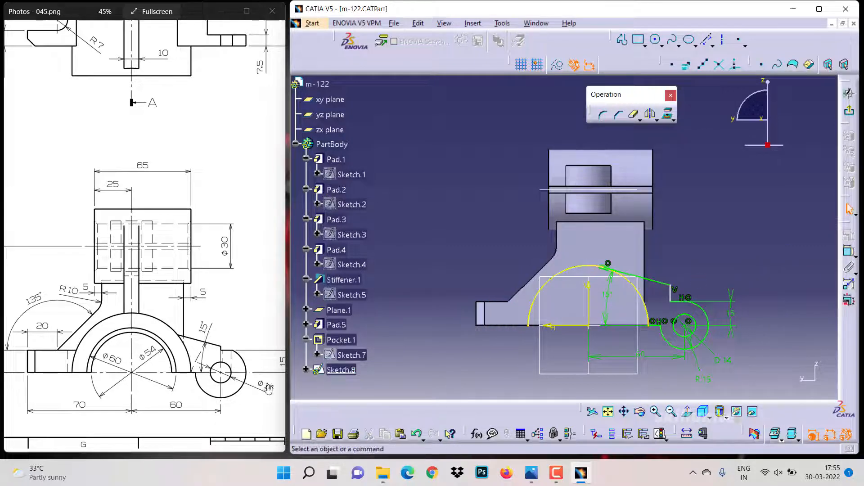
- Align the lug's short vertical line with the hole centre using a coincidence constraint
click(849, 235)
click(714, 181)
click(705, 288)
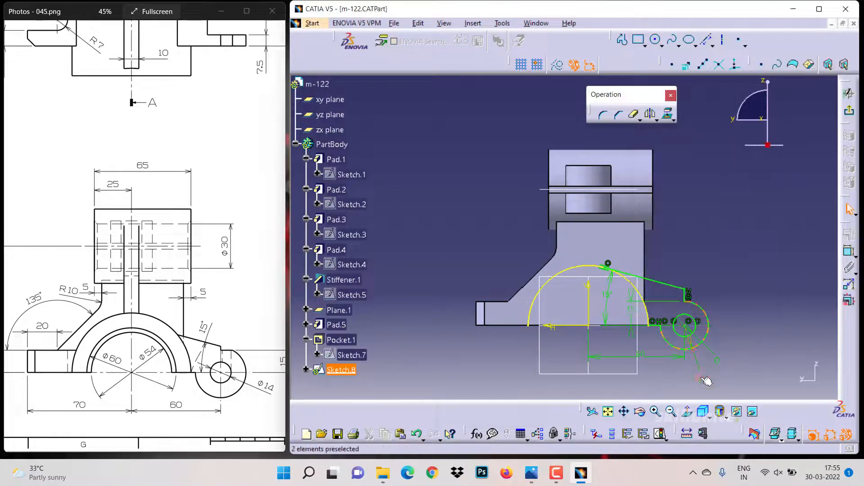
- Set the radius of the hinge lug's outer circle to 17 mm
double_click(697, 379)
key(Return)
double_click(698, 379)
text(17)
key(Return)
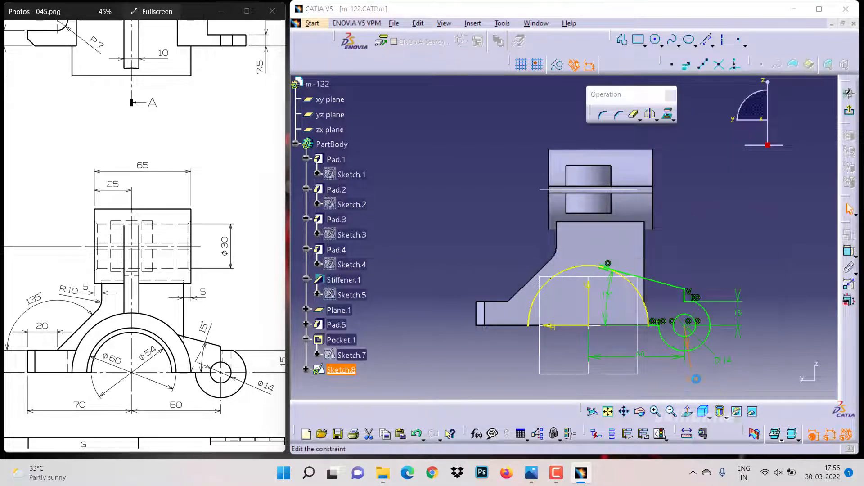
- Set the radius of the hinge lug's outer circle to 20 mm
double_click(698, 379)
text(20)
key(Return)
click(692, 381)
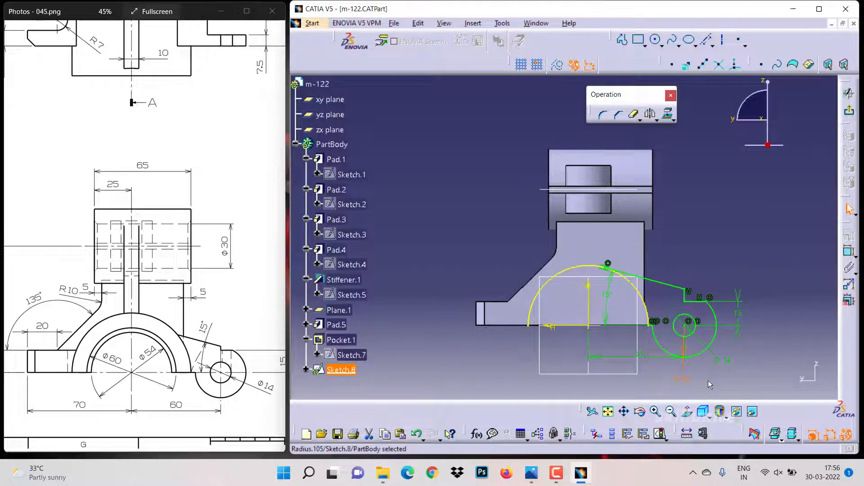
- Trim away the projected base arc beyond the hinge lug profile and exit the sketch
drag(220, 398, 172, 405)
click(751, 280)
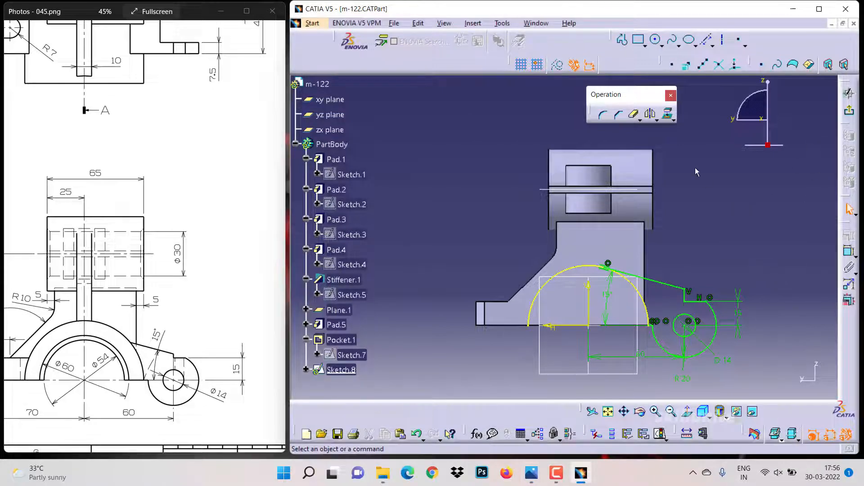
click(634, 116)
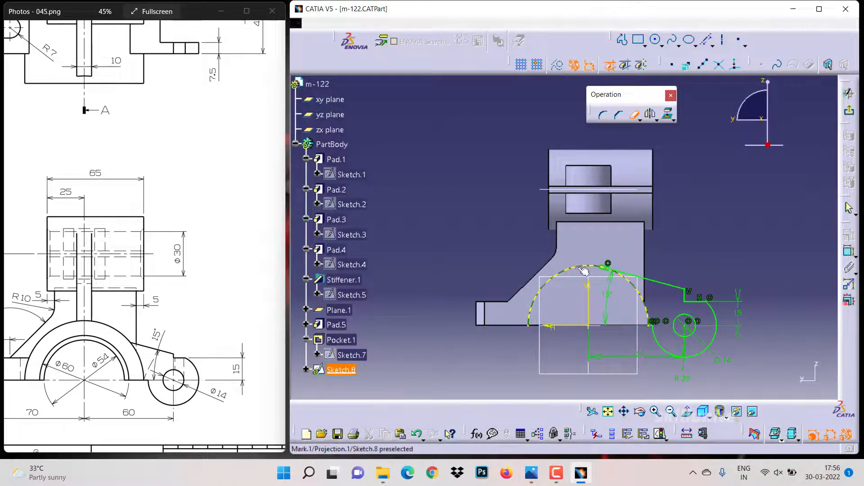
click(851, 114)
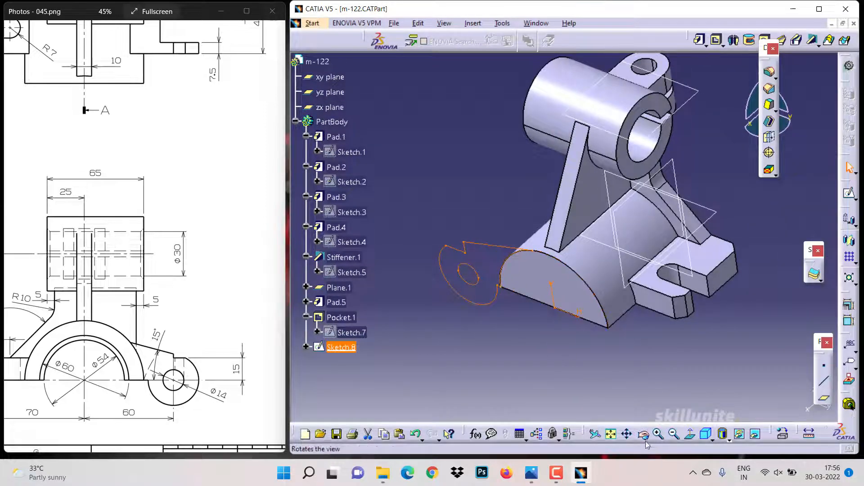
- Pad the hinge lug sketch 45 mm in the reversed direction, along the base
middle_drag(606, 378, 728, 255)
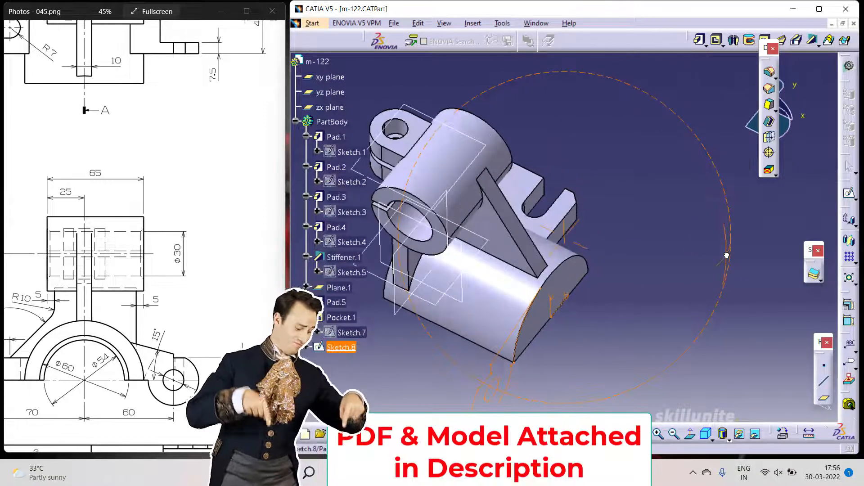
drag(212, 198, 182, 338)
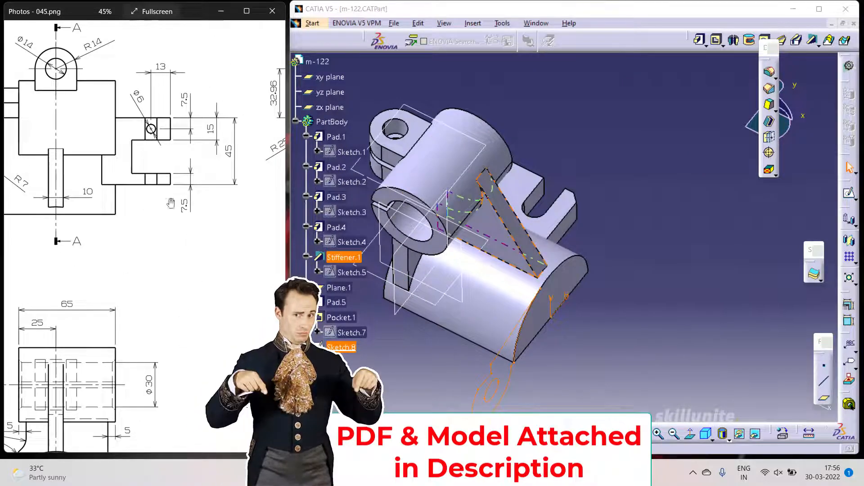
mouse_move(124, 261)
mouse_down()
mouse_move(173, 304)
mouse_move(188, 272)
mouse_move(57, 263)
mouse_up()
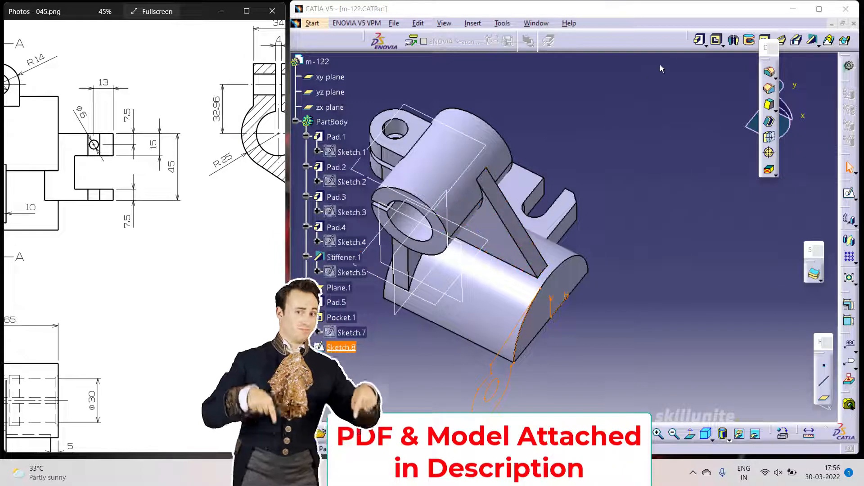
click(700, 41)
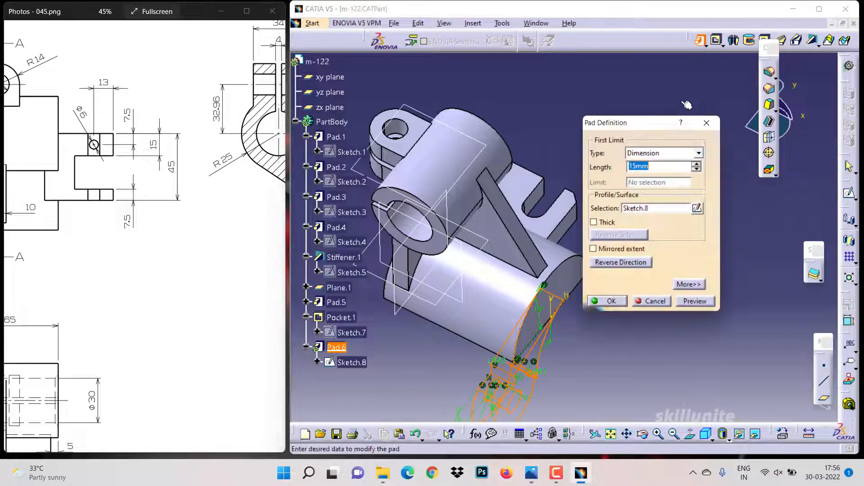
mouse_move(198, 205)
mouse_down()
mouse_move(108, 234)
mouse_move(40, 230)
mouse_move(50, 269)
mouse_up()
mouse_move(141, 290)
mouse_down()
mouse_move(67, 296)
mouse_move(241, 302)
mouse_up()
drag(104, 304, 224, 305)
click(653, 166)
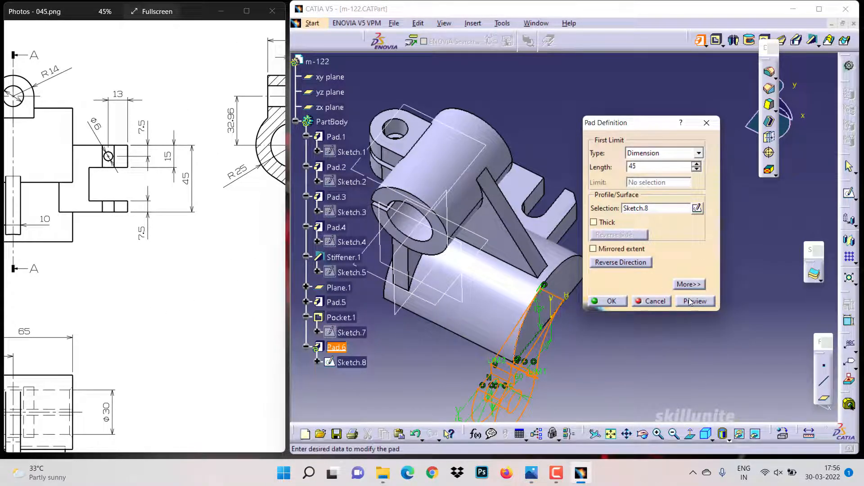
click(689, 301)
click(619, 263)
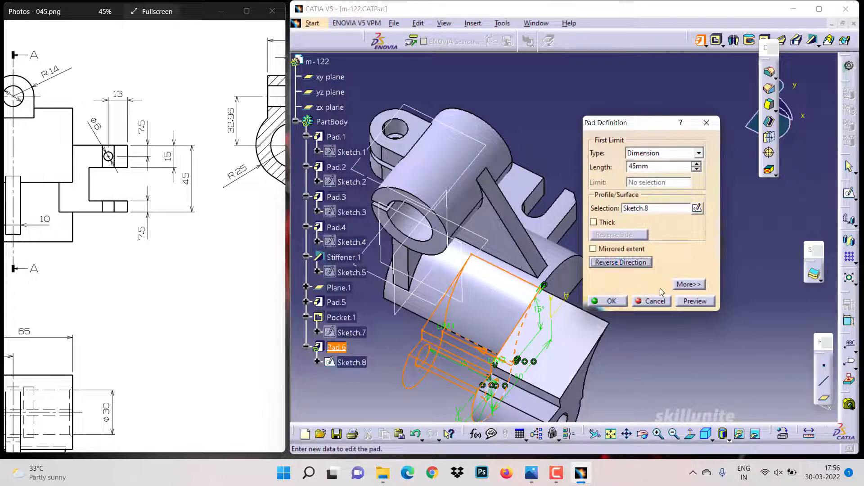
click(693, 302)
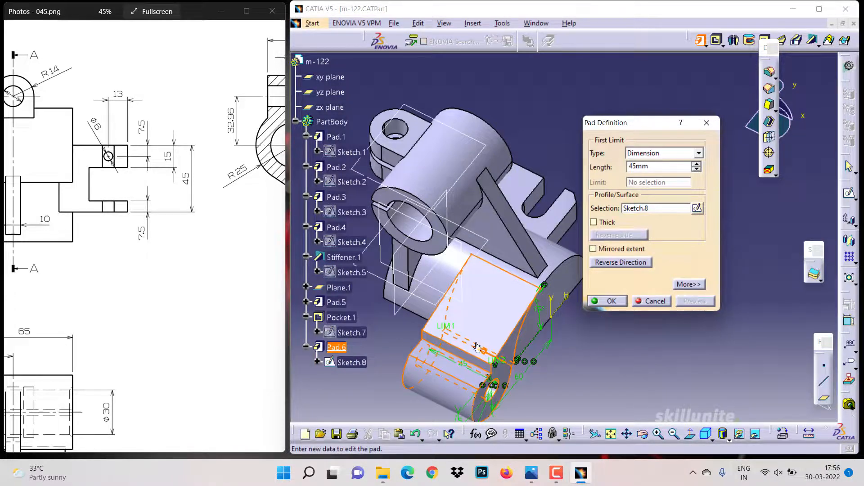
- Set the hinge lug pad's first limit to 65 mm and second limit to -20 mm, and create it
drag(657, 169, 606, 166)
text(65)
click(658, 210)
click(691, 301)
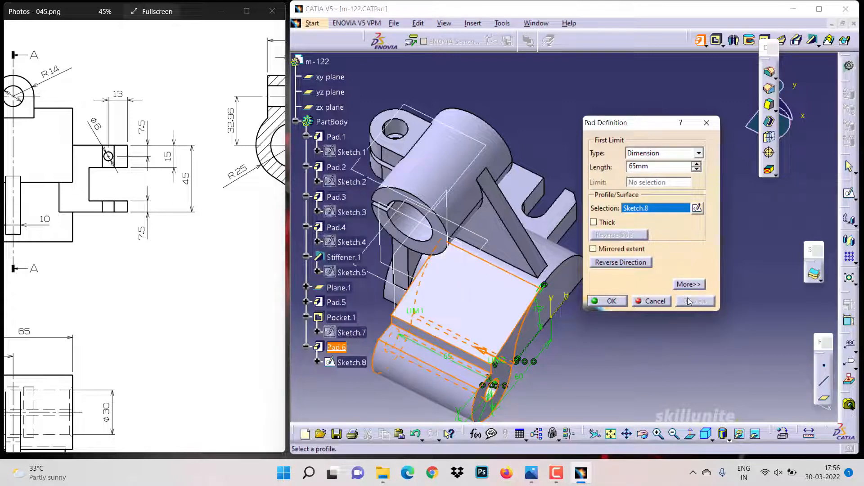
click(688, 284)
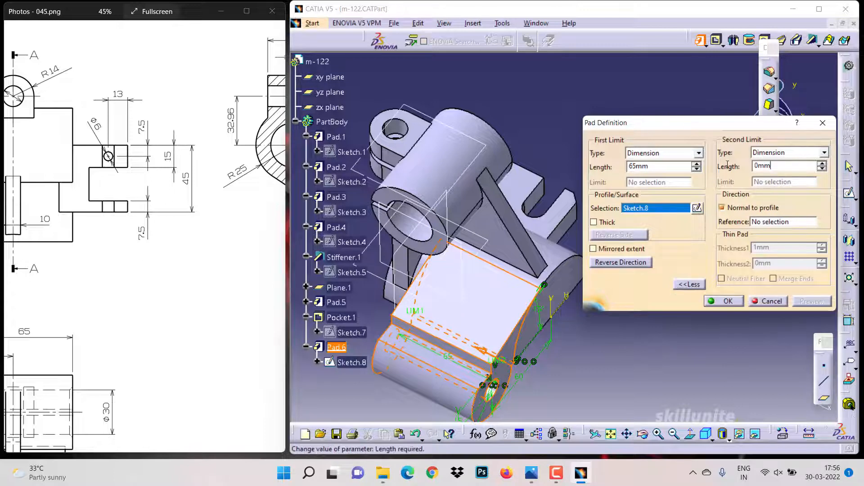
double_click(763, 166)
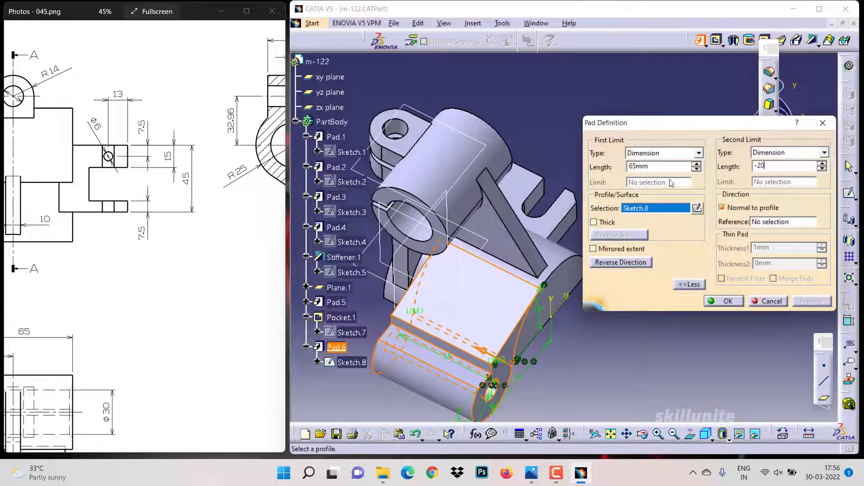
text(-20)
click(660, 167)
click(810, 302)
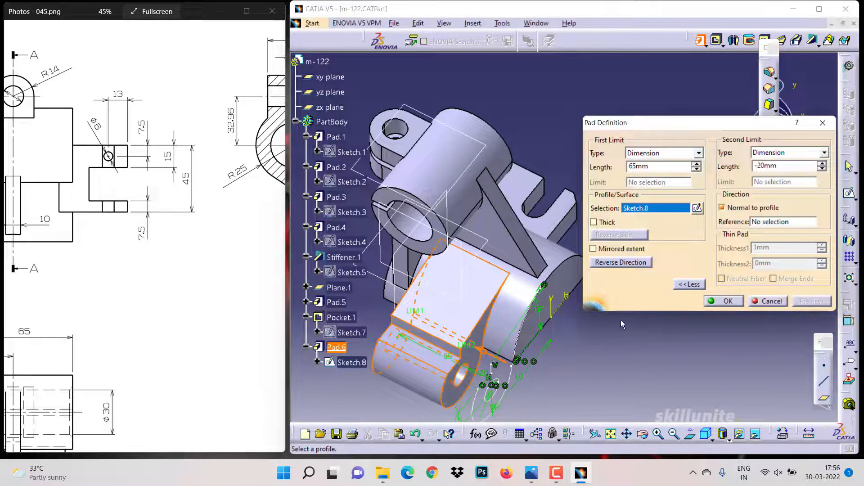
click(714, 301)
mouse_move(632, 406)
middle_down()
mouse_move(499, 338)
mouse_move(660, 242)
mouse_move(567, 273)
mouse_move(523, 358)
mouse_move(569, 374)
mouse_move(432, 331)
mouse_move(444, 323)
mouse_move(439, 331)
middle_up()
drag(123, 247, 174, 250)
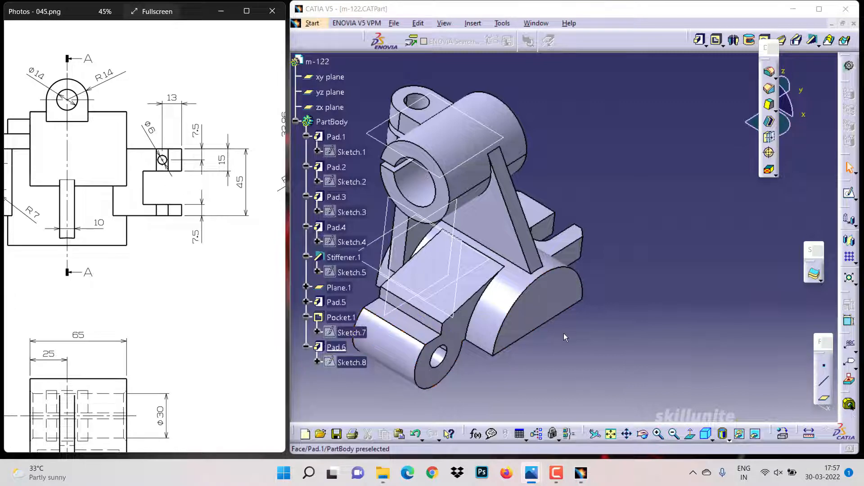
click(561, 344)
click(446, 288)
click(848, 197)
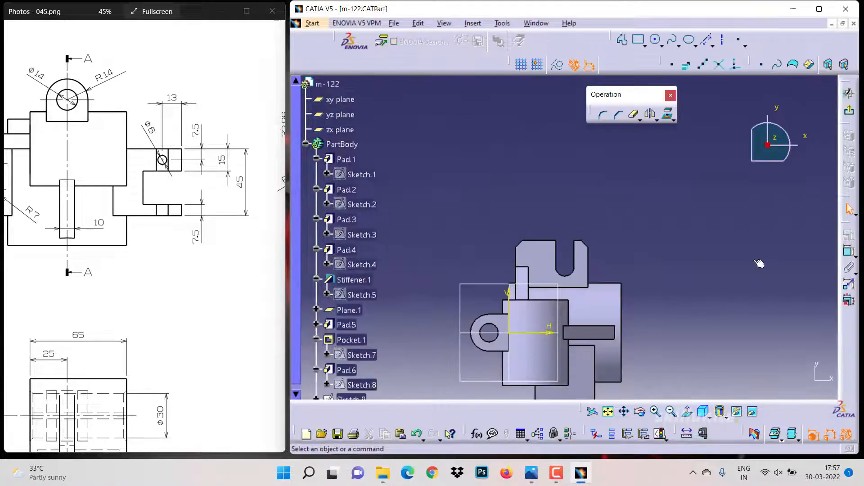
drag(624, 381, 635, 328)
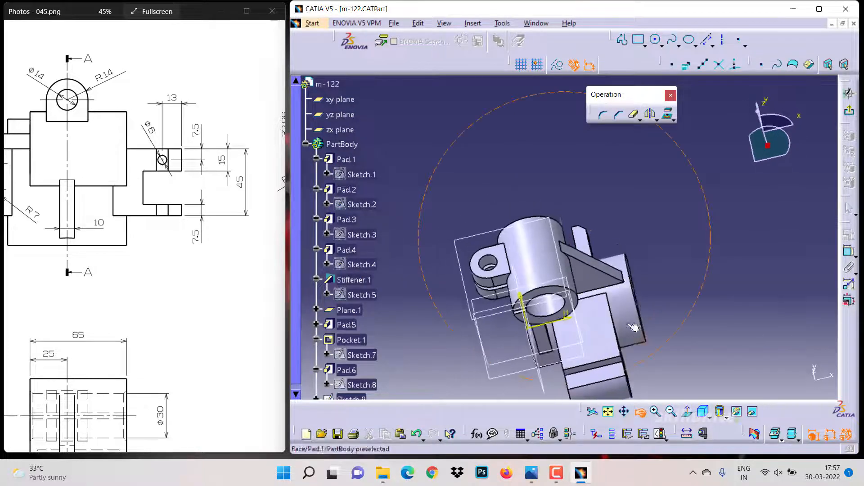
click(688, 412)
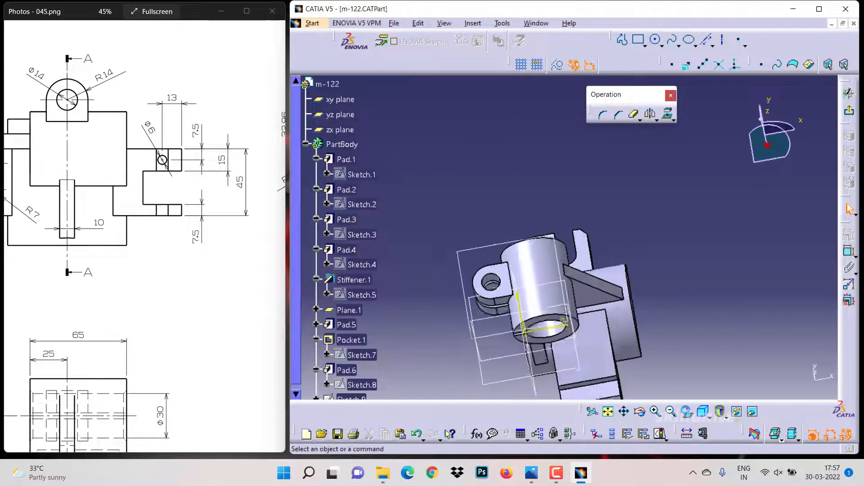
click(756, 435)
drag(629, 384, 622, 285)
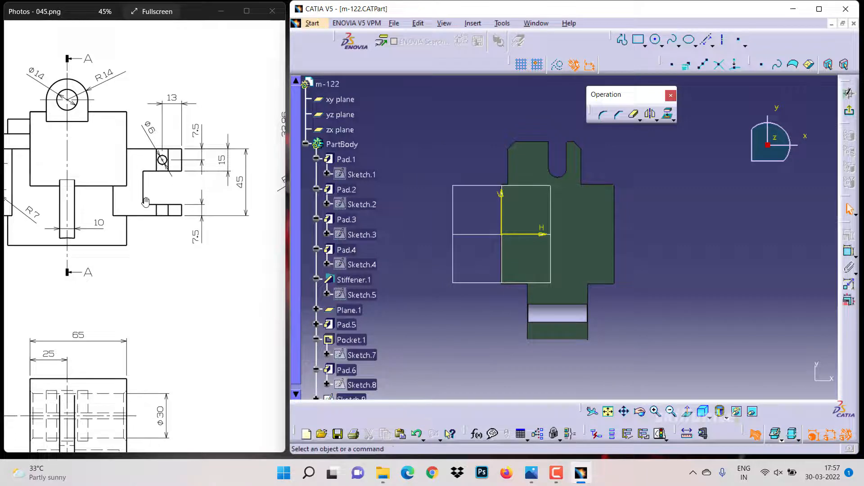
drag(226, 273, 74, 270)
mouse_move(198, 285)
mouse_down()
mouse_move(59, 279)
mouse_move(465, 186)
mouse_up()
click(852, 113)
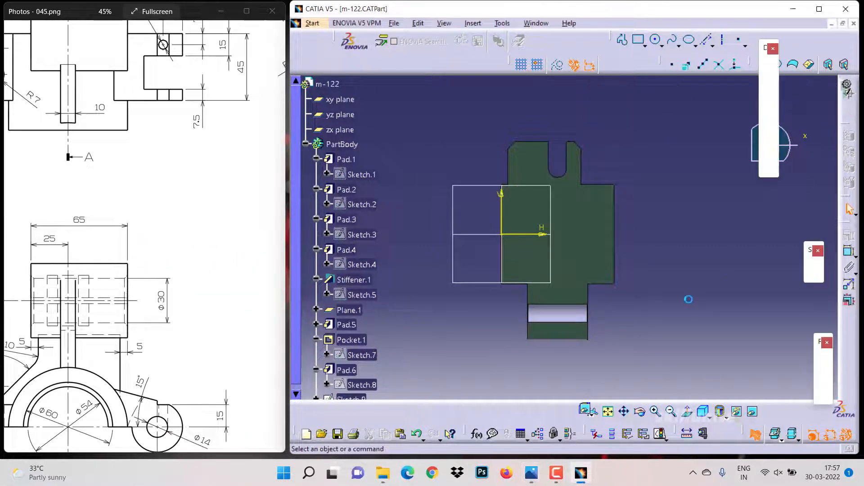
click(701, 435)
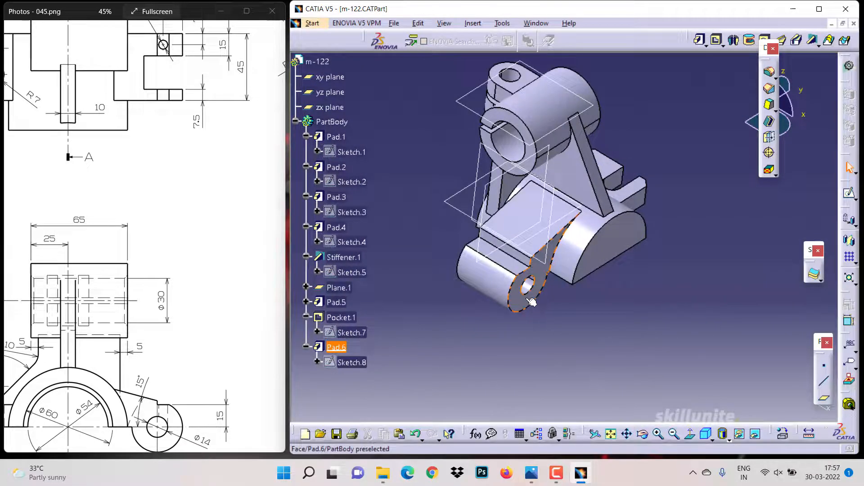
- Start a sketch on the hinge lug's end face and project the face's outline into it
drag(182, 215, 158, 300)
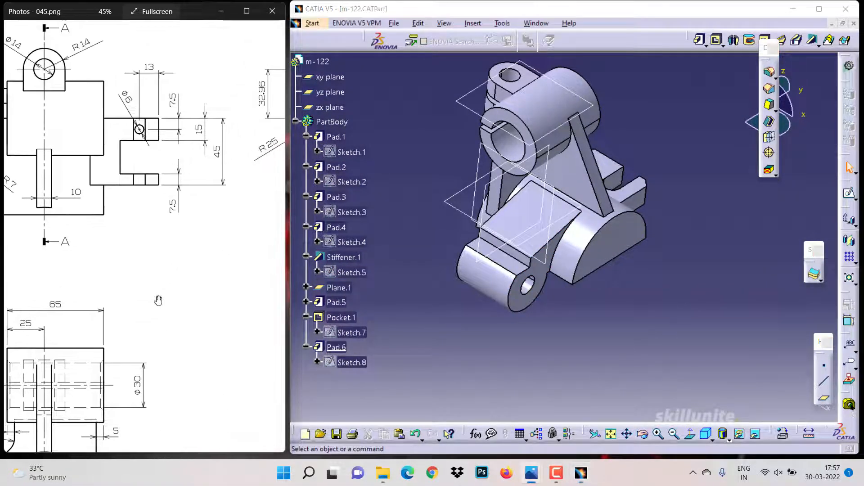
click(525, 304)
click(850, 194)
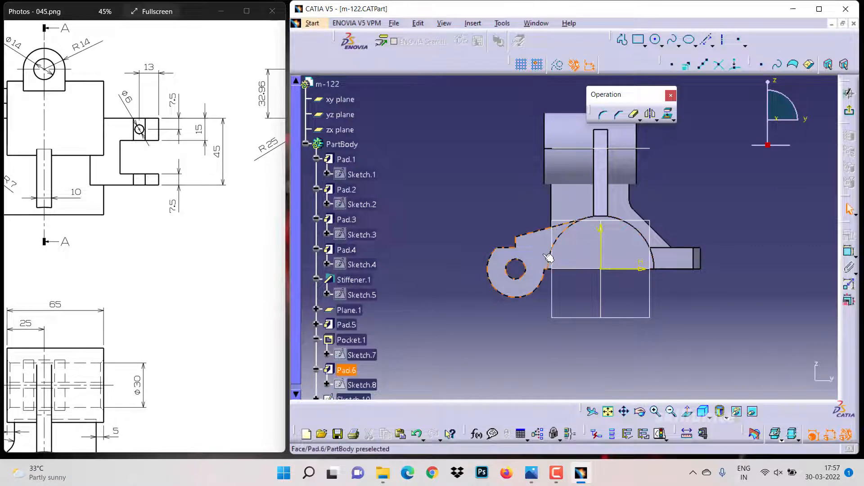
drag(70, 391, 90, 266)
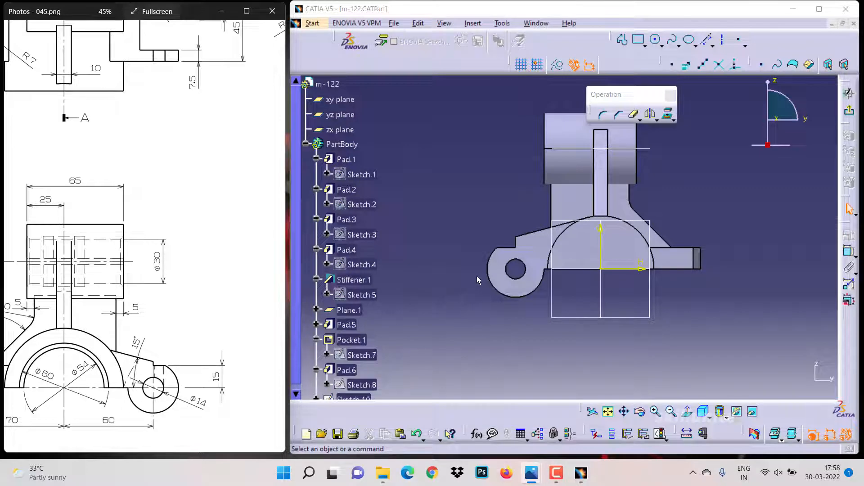
click(499, 274)
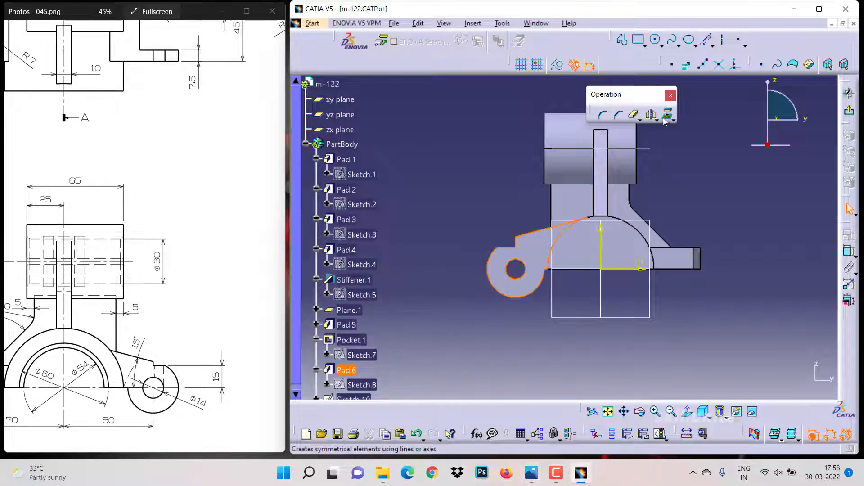
click(676, 211)
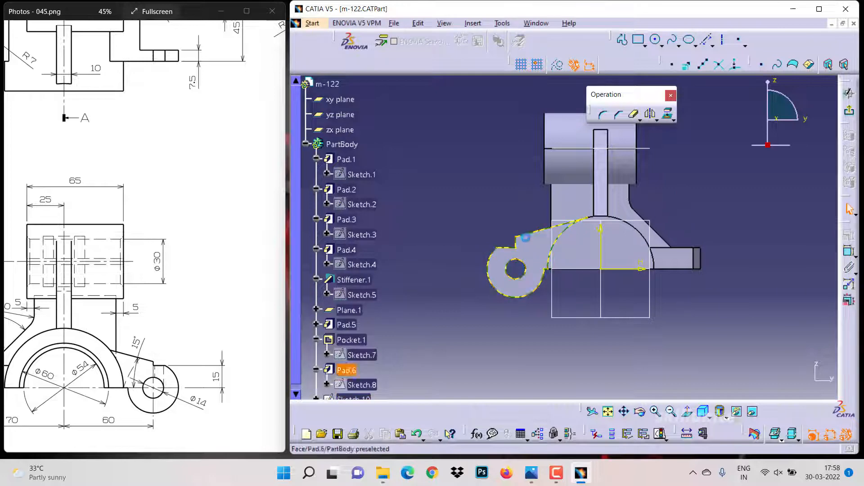
- Draw a three-point arc of about 31 mm radius from the base arc's lower end to the lug's sloped edge
click(662, 45)
click(674, 71)
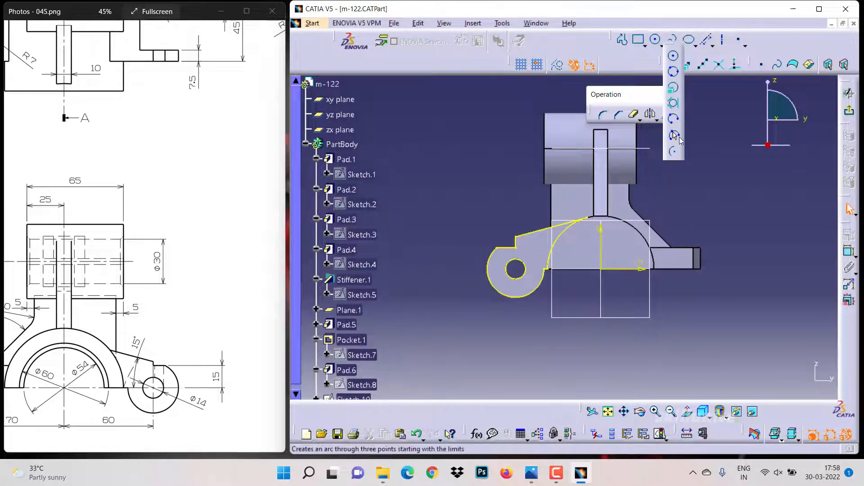
click(549, 270)
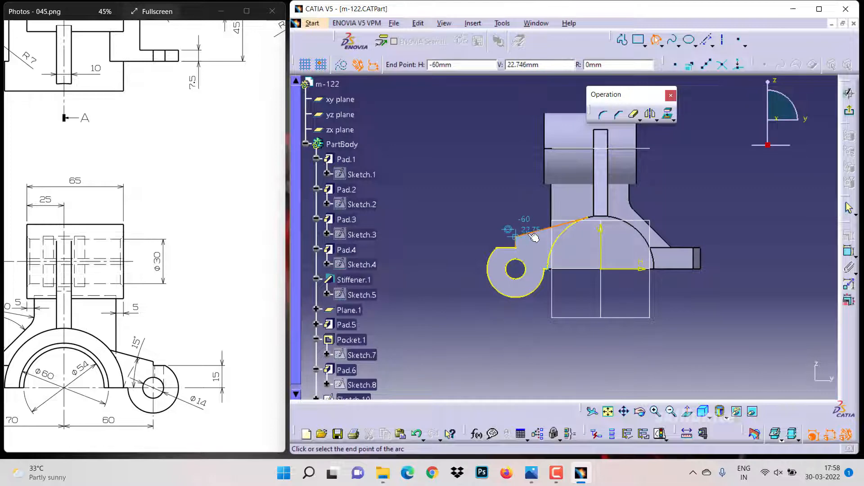
click(536, 237)
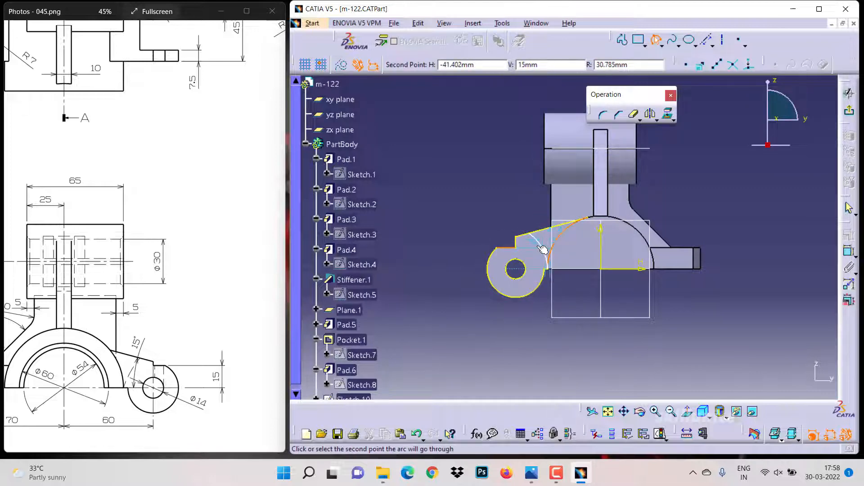
click(543, 248)
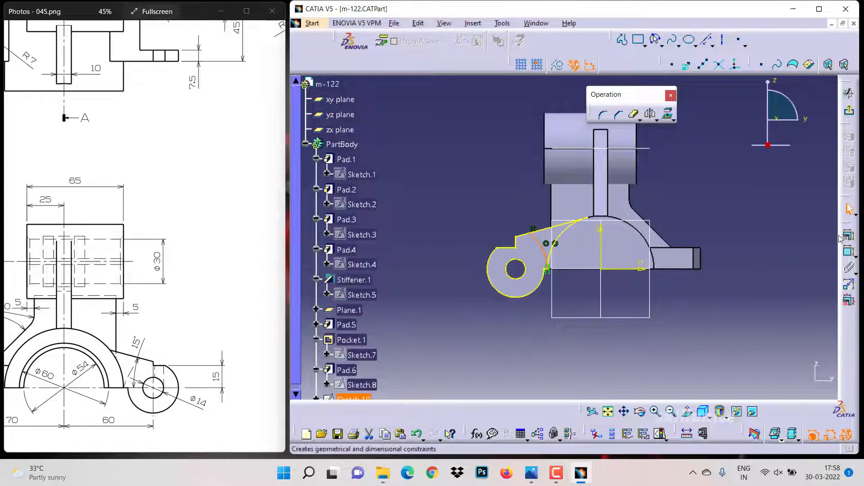
- Dimension the new arc in the lug sketch and set its radius to 30 mm
click(848, 236)
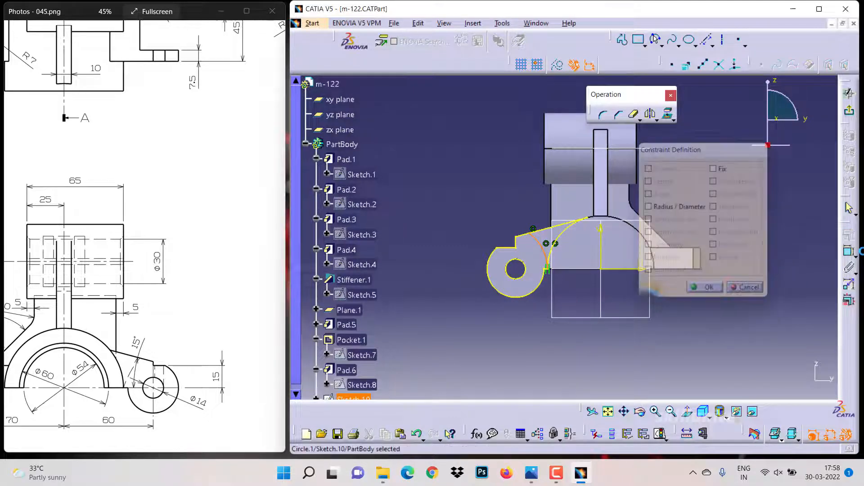
click(848, 250)
click(561, 263)
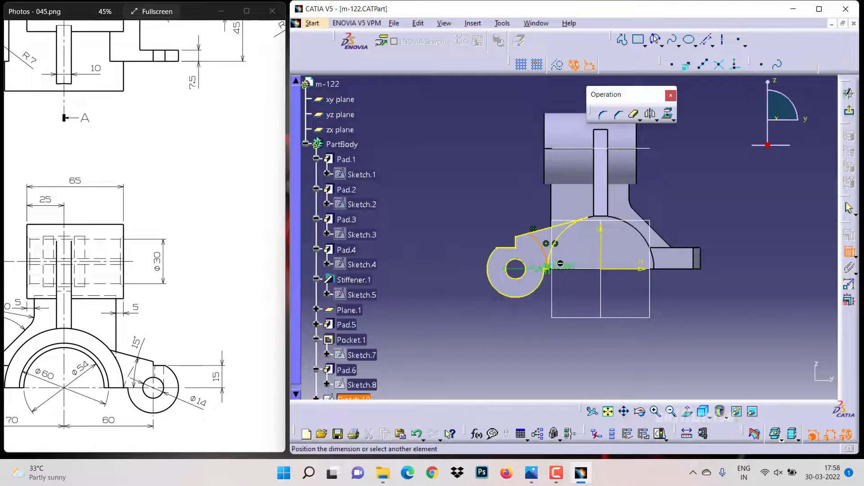
click(544, 218)
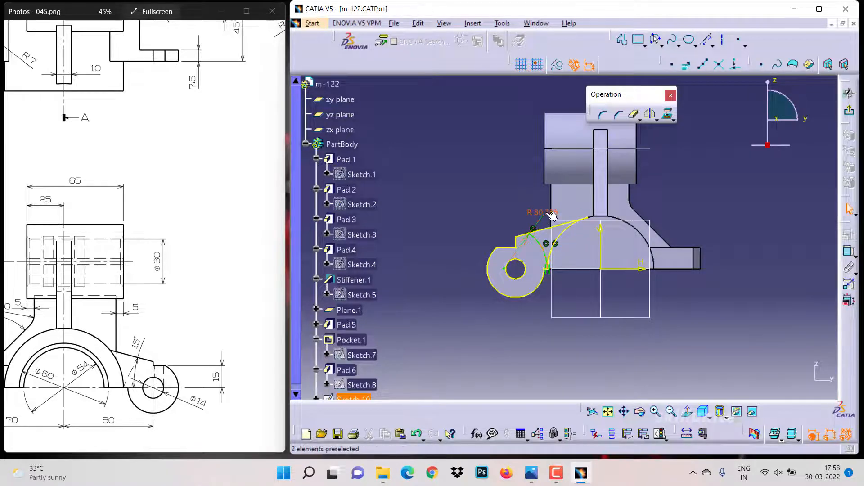
double_click(546, 217)
text(30mm)
key(Return)
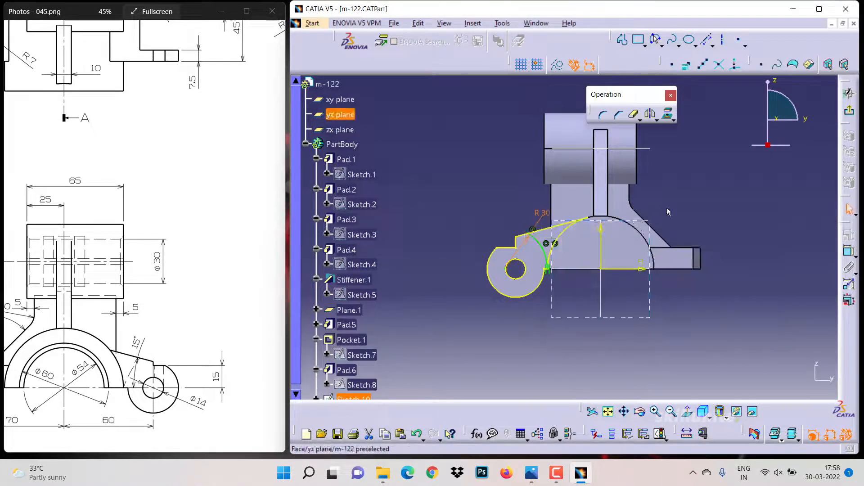
- Trim the projected outline back to the R30 arc so the profile is closed, and leave the sketch
click(635, 113)
click(550, 240)
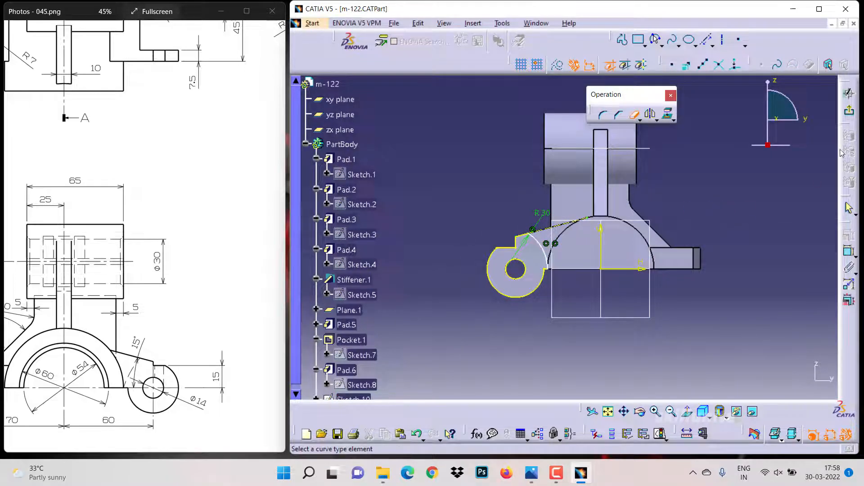
click(849, 111)
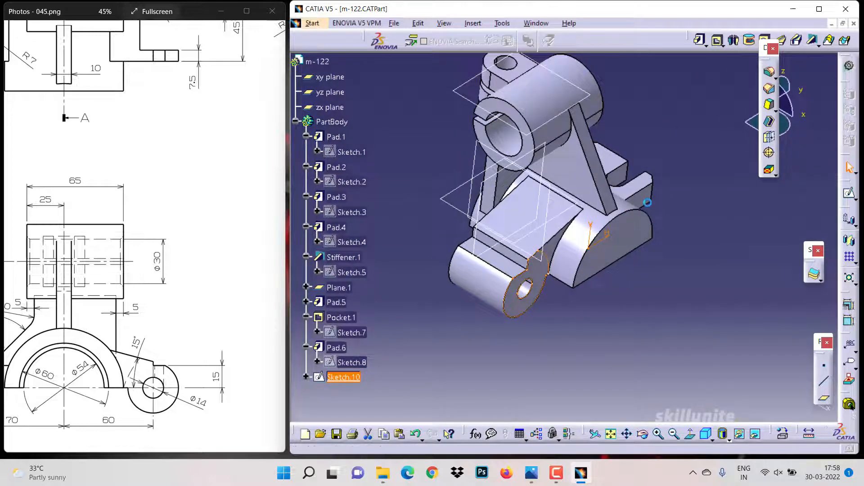
- Pocket the lug profile with a dimension-type first limit and a -7.5 mm second limit to fork the hinge lug
click(716, 41)
drag(127, 152, 112, 267)
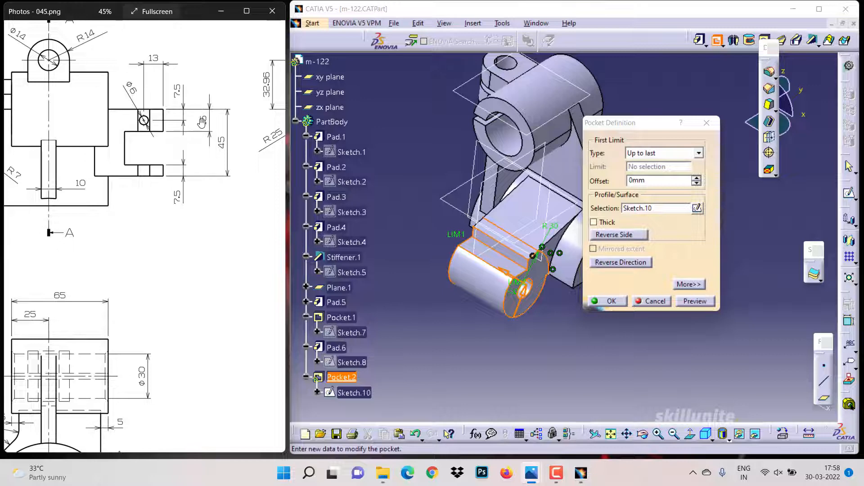
click(699, 153)
click(657, 160)
click(689, 285)
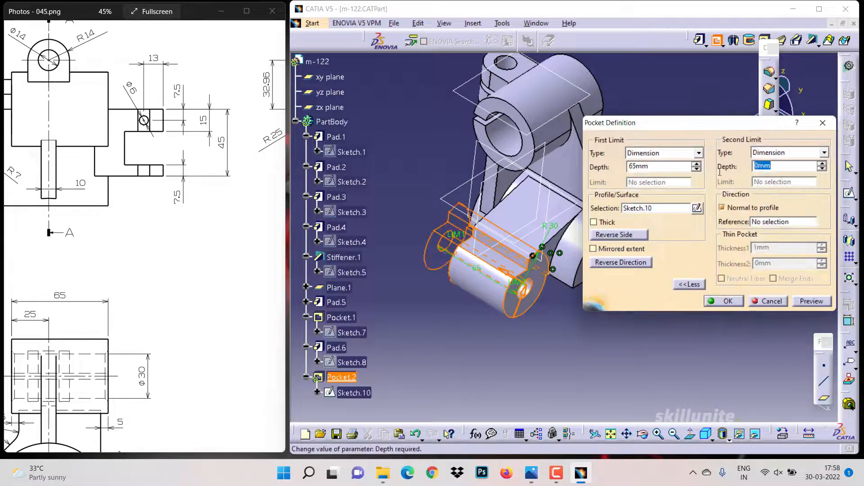
click(666, 167)
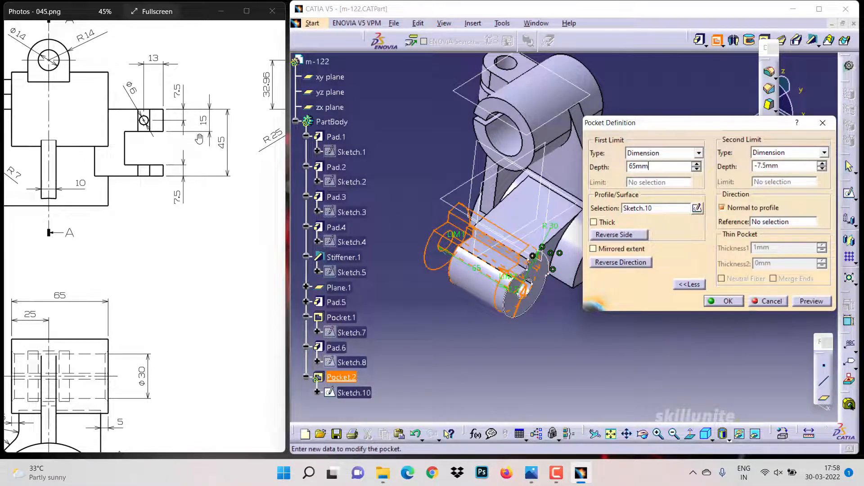
key(Return)
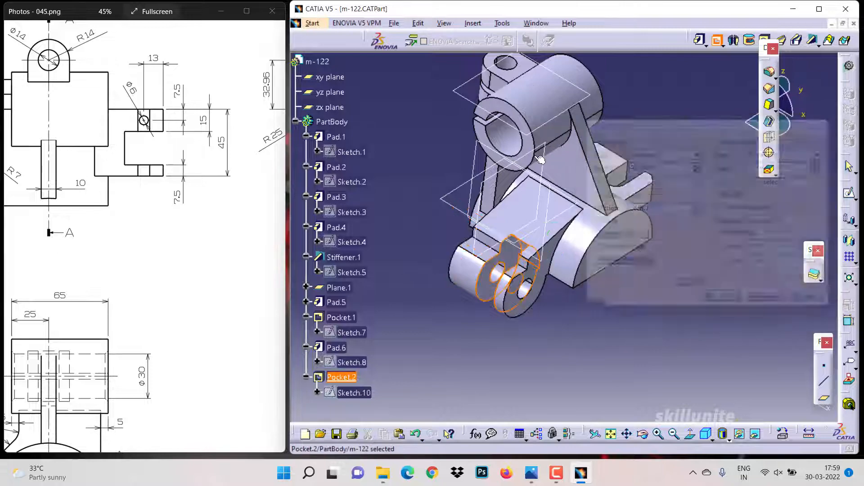
- Start a sketch on the flat upper face of the lug's wider arm and draw a circle about 6.7 mm in diameter
click(643, 435)
mouse_move(565, 345)
mouse_down()
mouse_move(560, 338)
mouse_move(662, 289)
mouse_move(638, 256)
mouse_move(501, 390)
mouse_move(494, 374)
mouse_move(501, 373)
mouse_up()
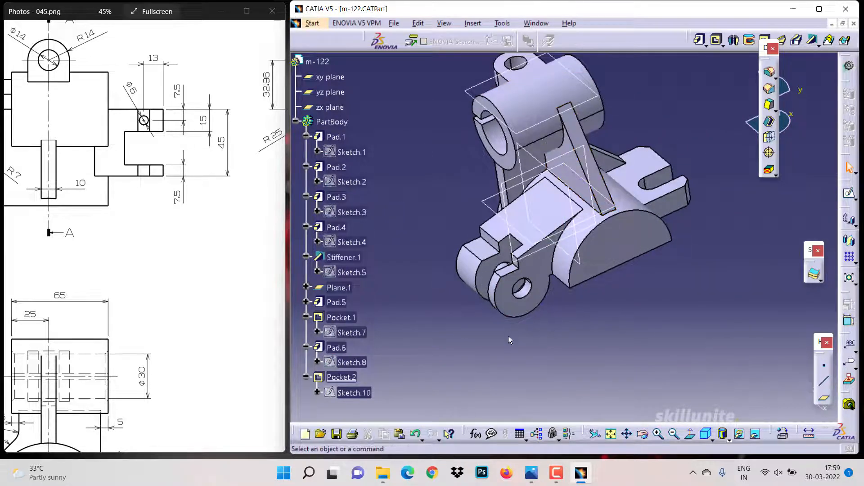
click(481, 249)
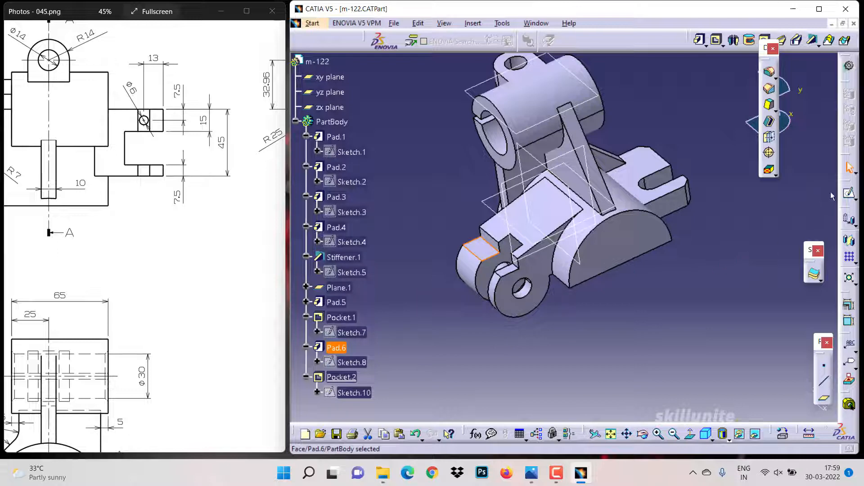
click(849, 194)
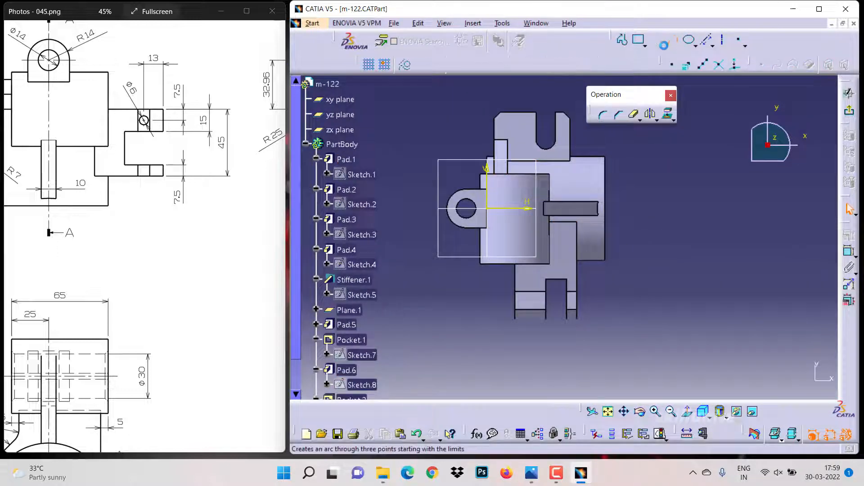
click(662, 45)
click(675, 63)
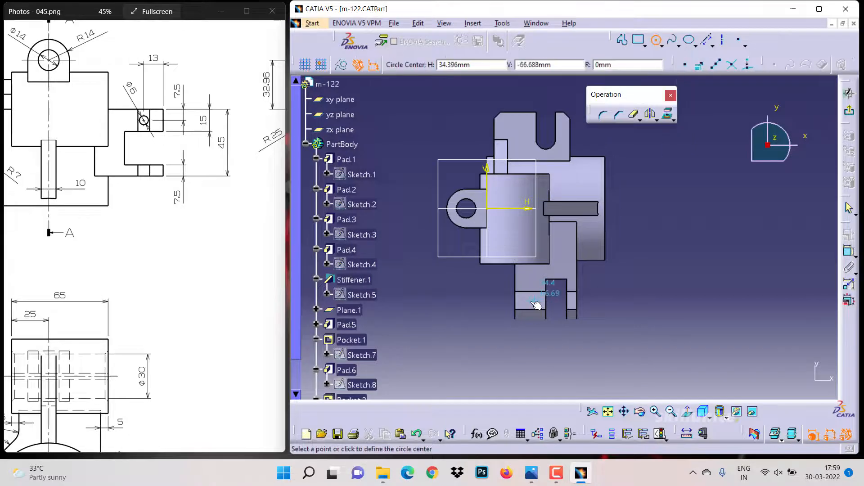
click(534, 302)
click(541, 302)
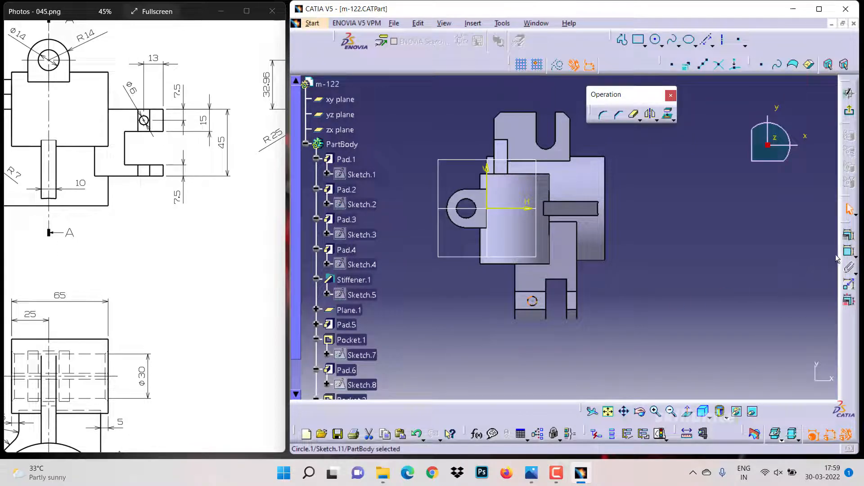
- Dimension the circle to the drawing's 6 mm diameter and set its centre 7.5 mm from the lug's side edge
click(849, 251)
click(566, 343)
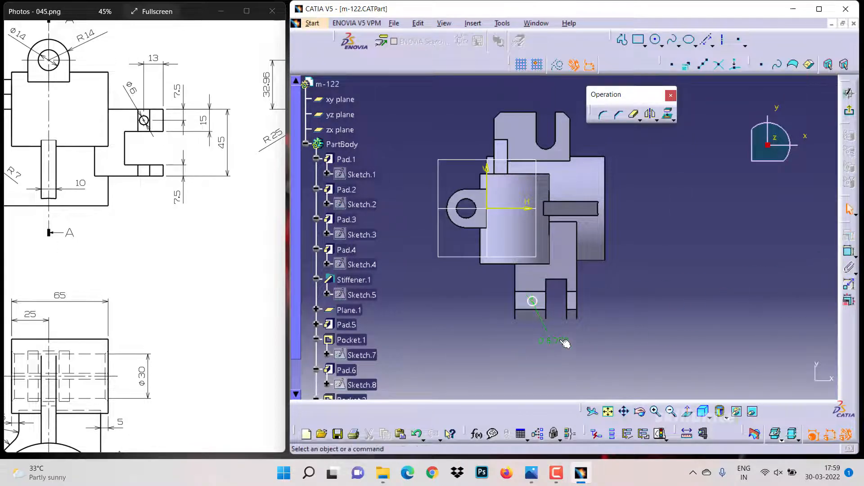
double_click(559, 341)
text(6.703mm)
key(Return)
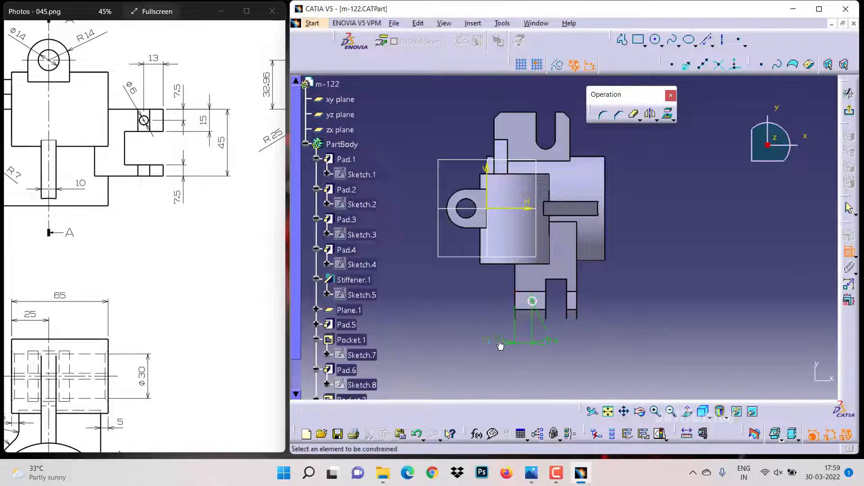
double_click(498, 344)
text(7.5)
key(Return)
- Project the lug's silhouette edges into the sketch and remove the projected line nearest the base
click(674, 120)
click(724, 136)
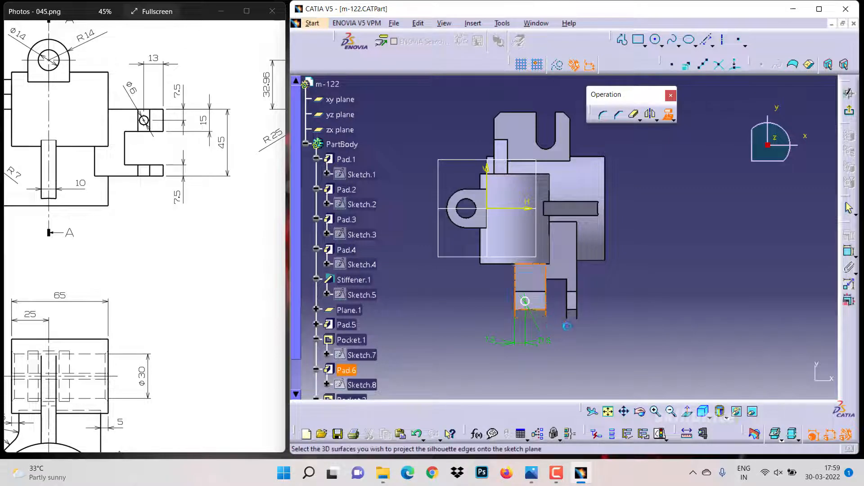
click(567, 326)
click(666, 265)
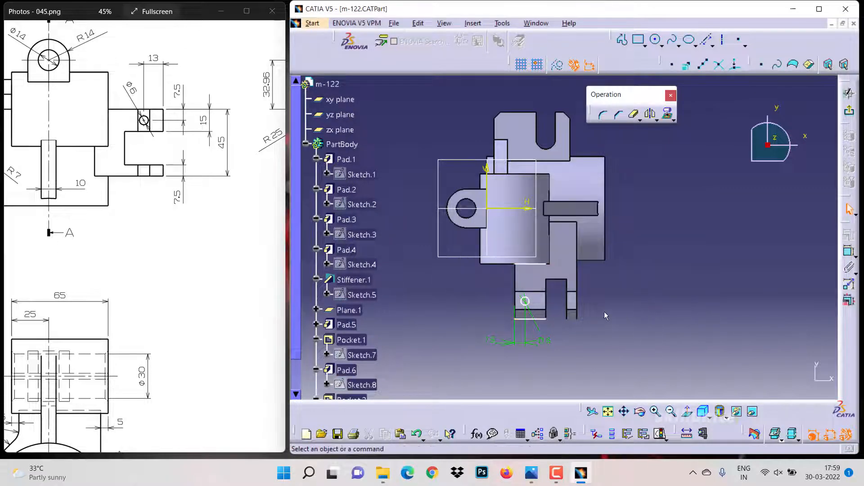
click(540, 267)
click(701, 292)
- Dimension the circle's centre from the lug's outer projected line and set the distance to 13 mm
click(526, 302)
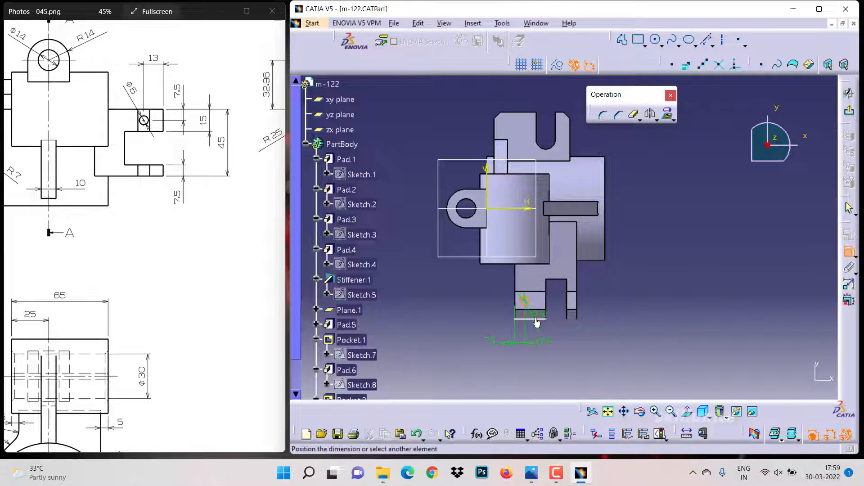
click(540, 321)
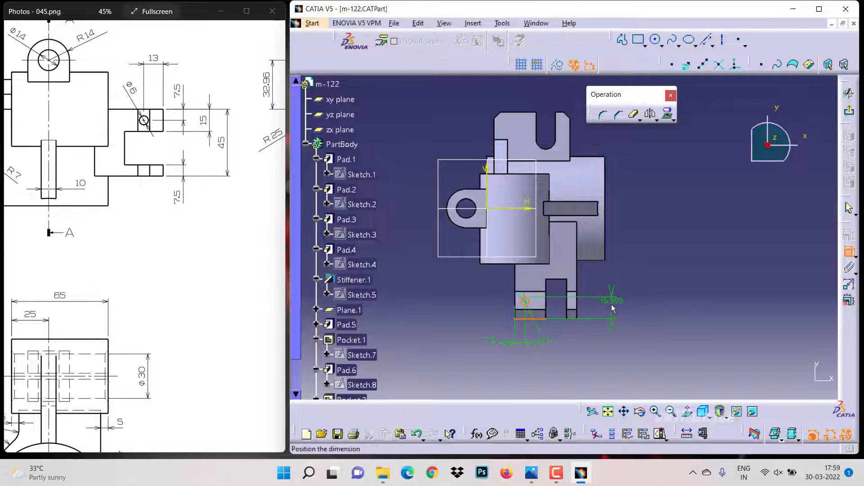
click(617, 306)
double_click(613, 302)
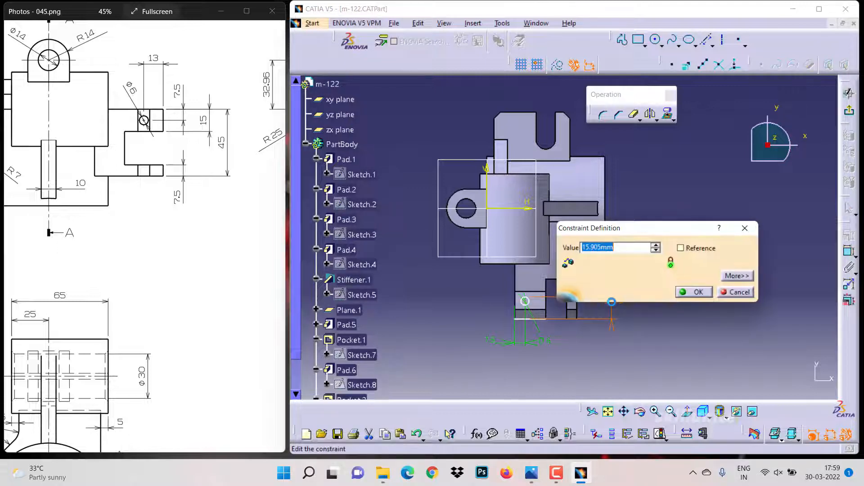
text(13)
key(Return)
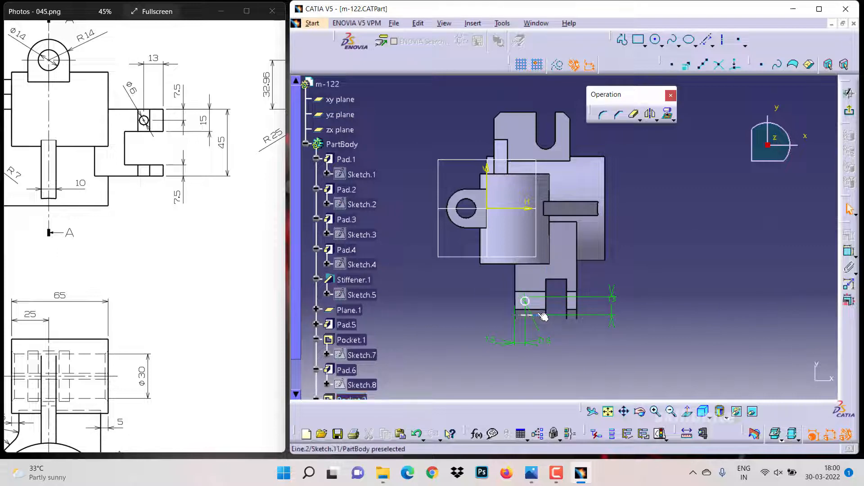
- Set the outer projected line 80 mm from the horizontal axis and convert it to a construction element
click(542, 316)
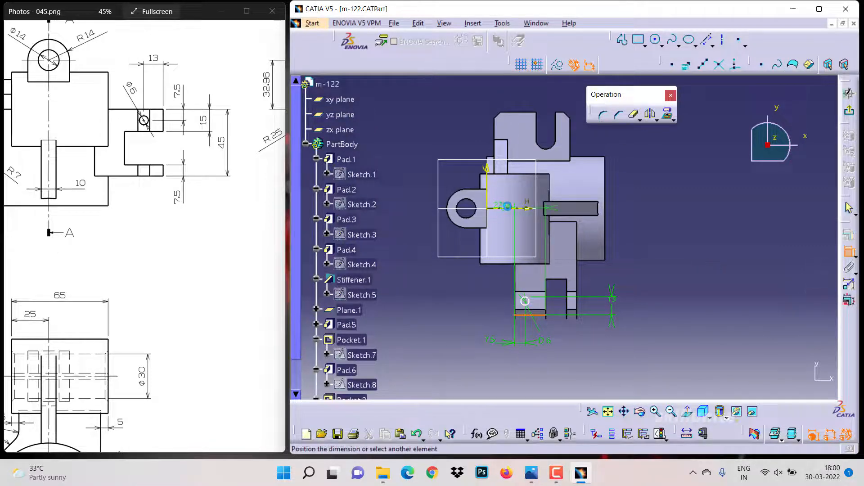
click(522, 216)
click(674, 266)
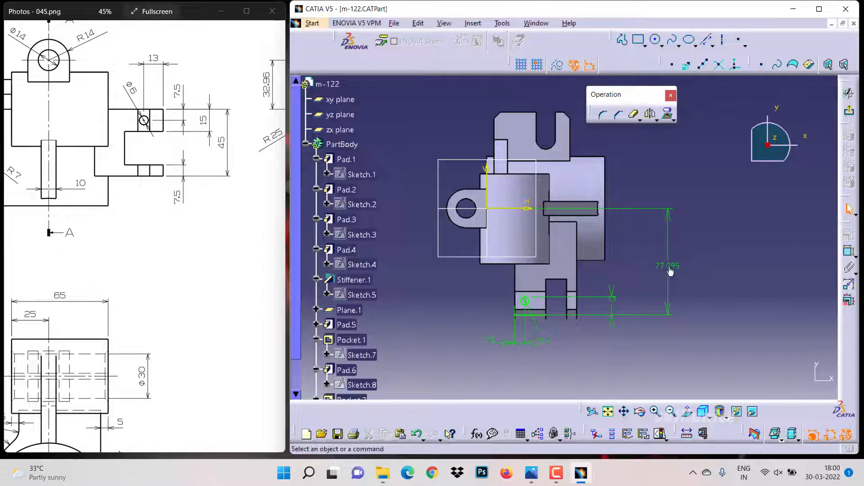
mouse_move(88, 329)
mouse_down()
mouse_move(158, 173)
mouse_move(157, 205)
mouse_up()
drag(160, 284, 138, 278)
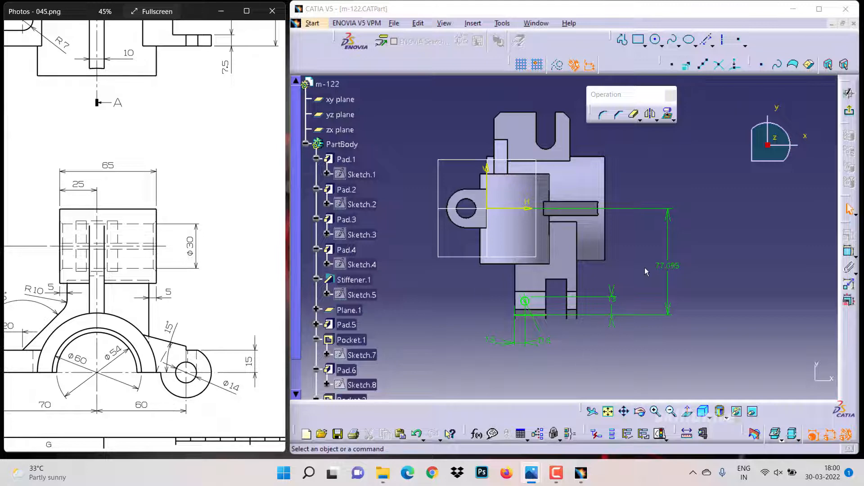
double_click(670, 269)
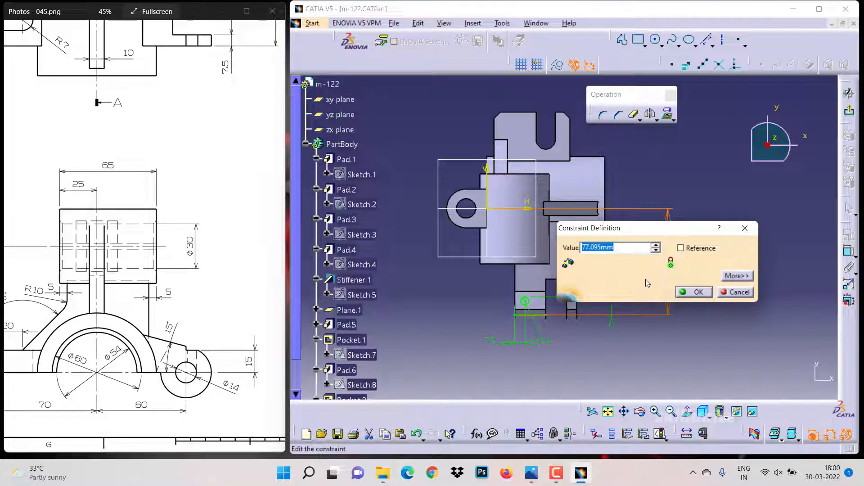
text(80)
key(Return)
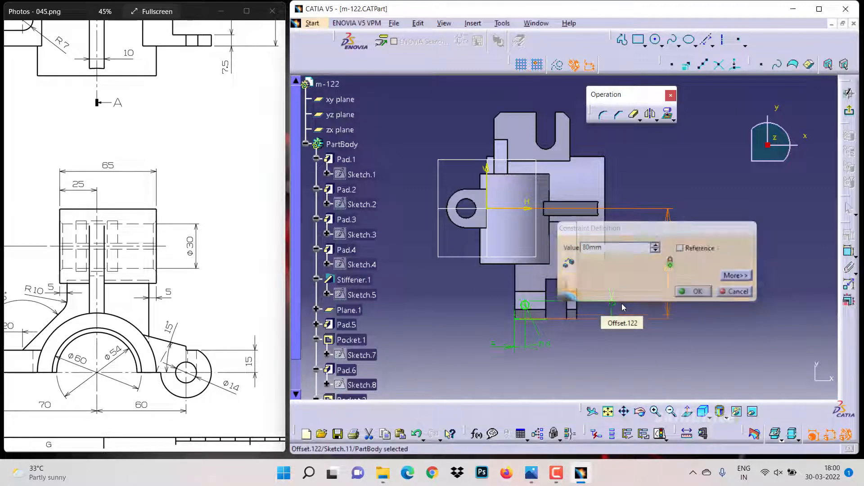
click(541, 319)
click(557, 69)
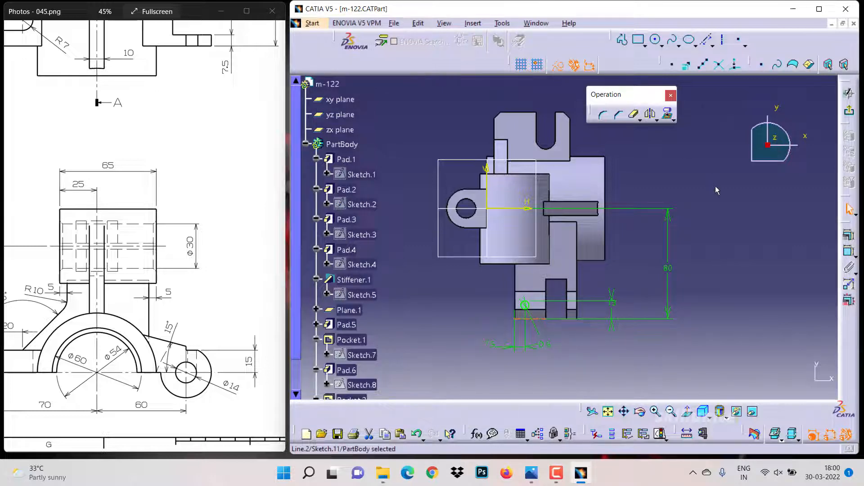
click(717, 186)
- Leave the sketch and pocket the small circle into the wider arm of the hinge lug
click(850, 116)
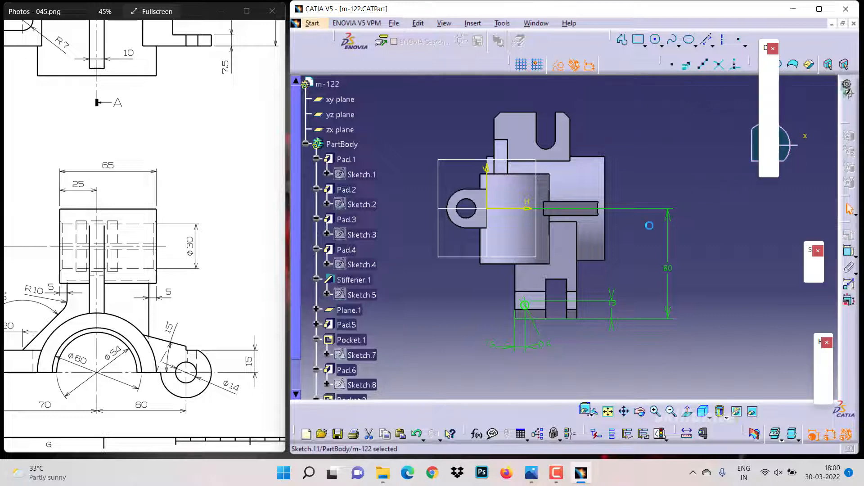
click(721, 45)
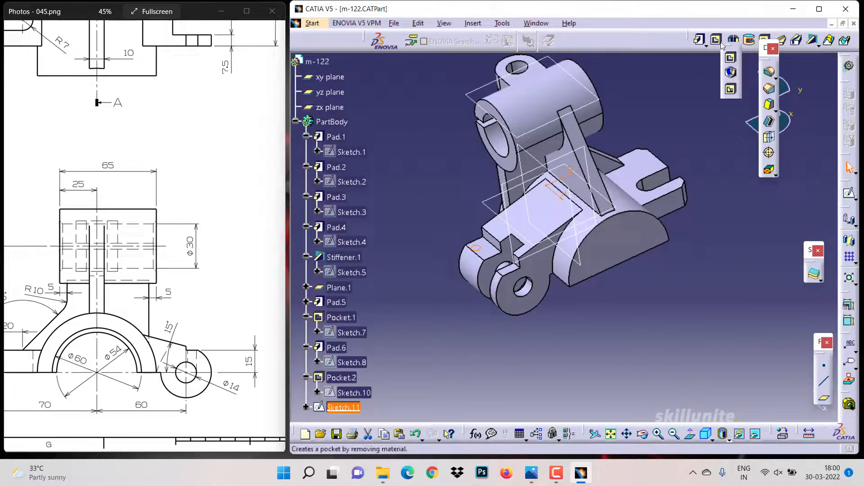
click(732, 60)
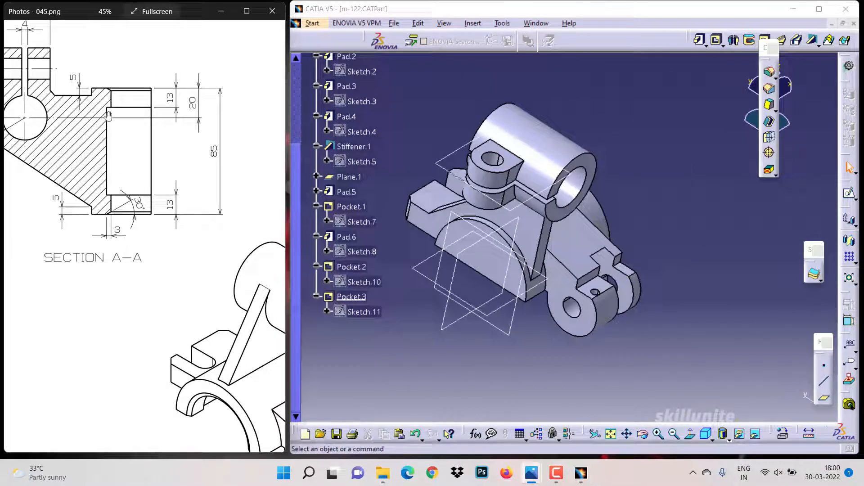
- Start a sketch on the xy plane and cut the part display by the sketch plane
click(475, 307)
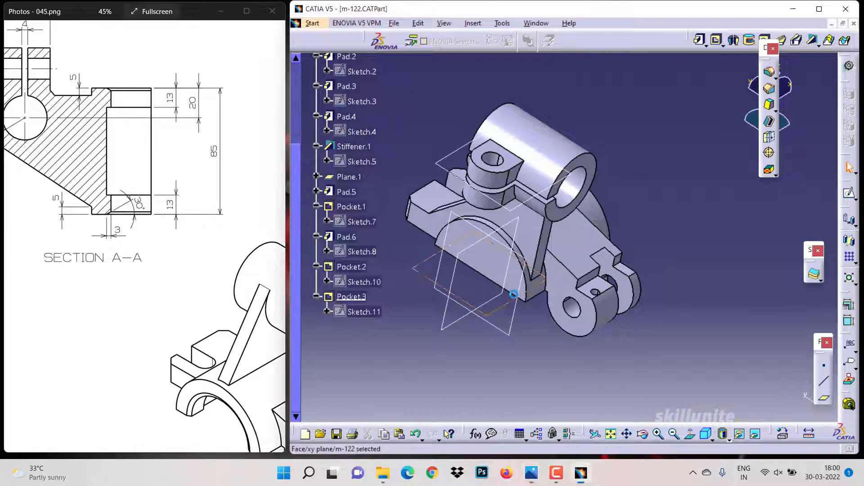
click(849, 193)
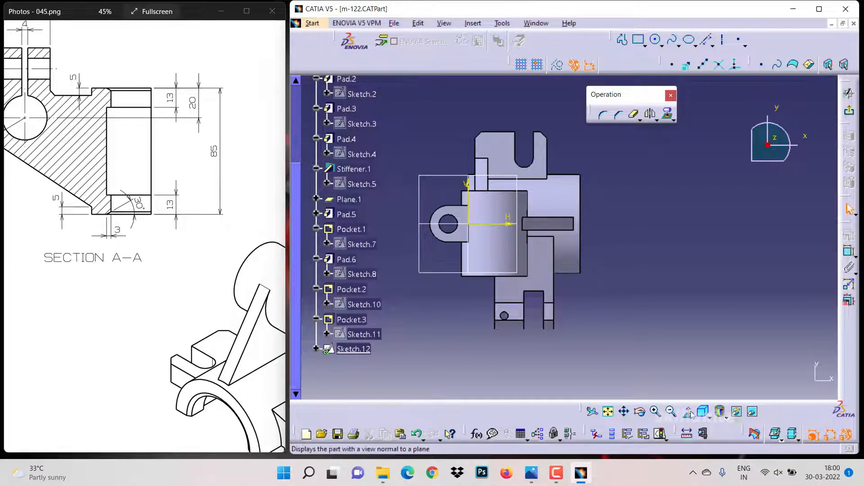
click(755, 436)
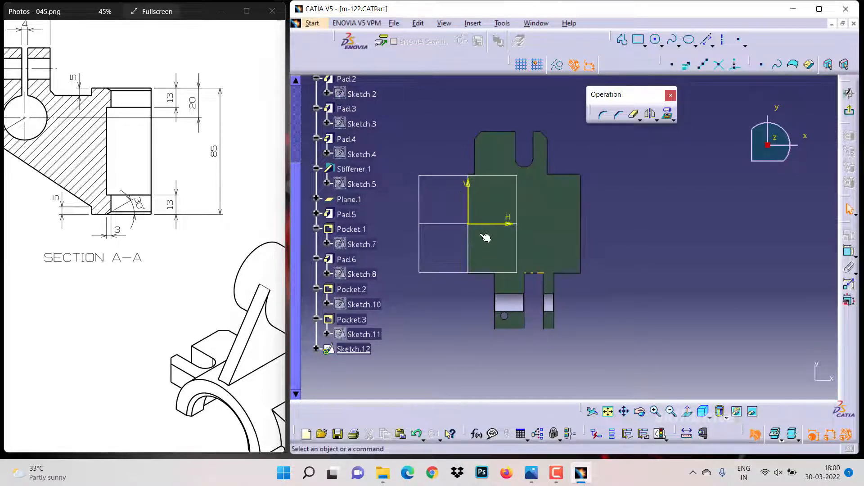
- Sketch a closed bore half-profile above the horizontal axis, about 84 mm long, with chamfered lands at both ends and a stepped recess between
click(622, 39)
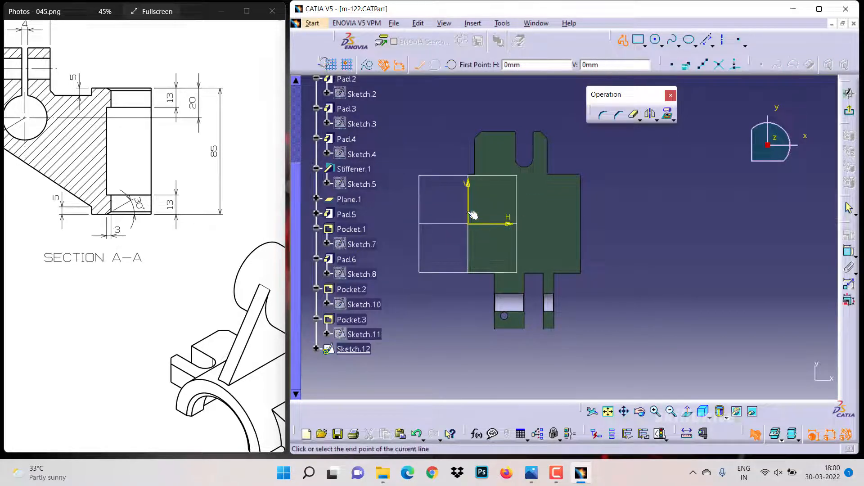
click(468, 190)
click(476, 197)
click(494, 196)
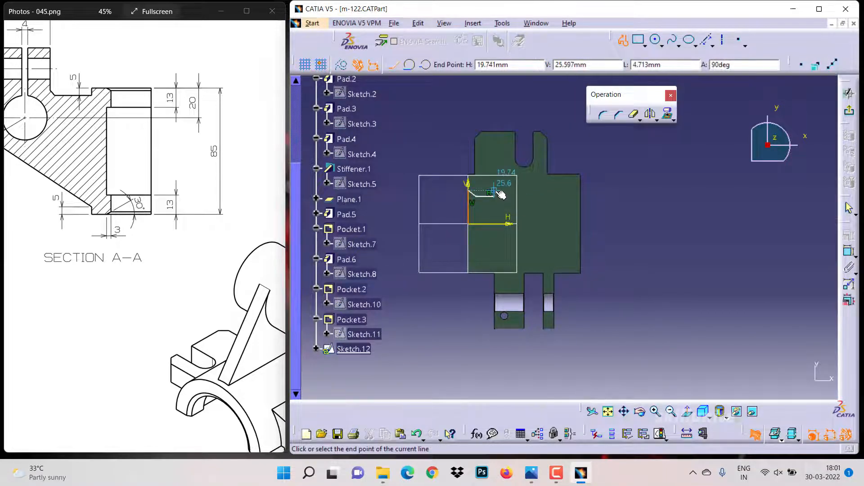
click(656, 411)
click(439, 157)
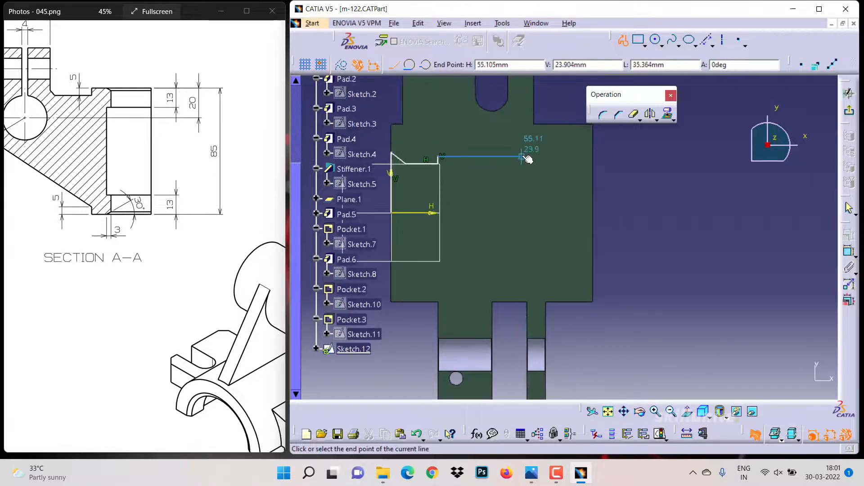
click(521, 157)
click(522, 163)
click(573, 164)
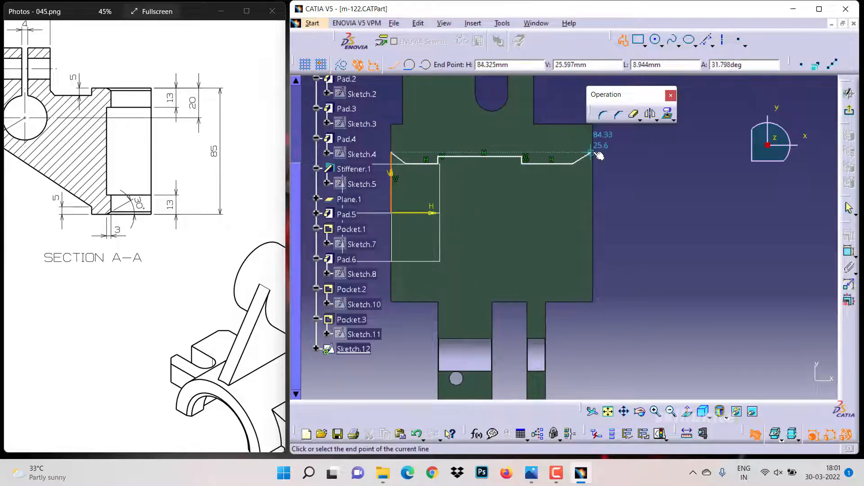
click(593, 153)
click(593, 213)
click(391, 213)
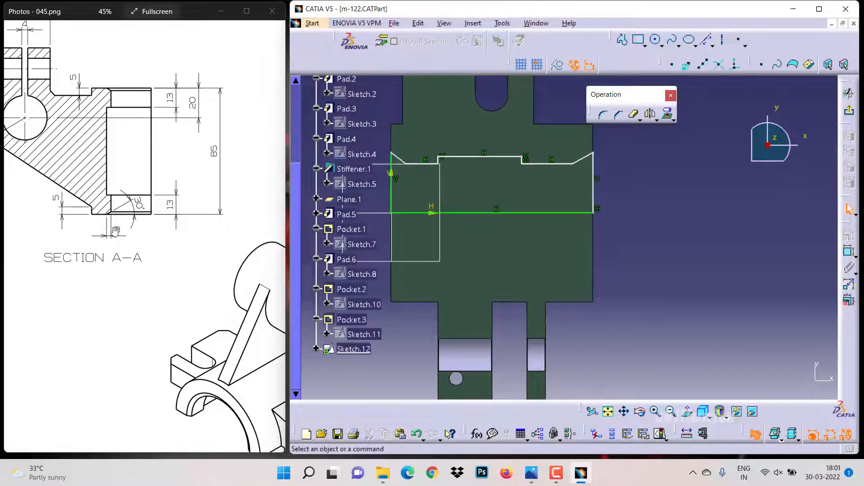
- Dimension the vertical height of the chamfer at the origin end of the profile as 3 mm
click(849, 253)
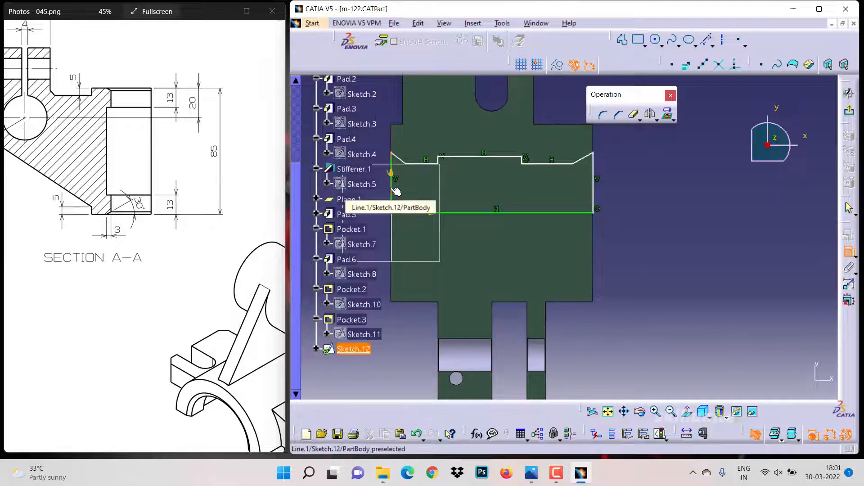
right_click(380, 169)
click(398, 215)
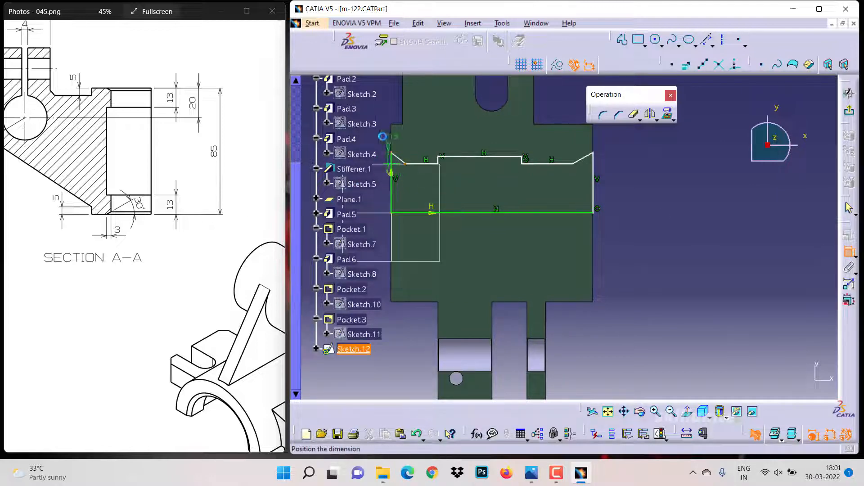
click(381, 135)
double_click(381, 135)
text(3)
key(Return)
- Dimension the far-end chamfer with a vertical height of 3 mm and an angle of 30 degrees to the end line
click(583, 154)
right_click(612, 165)
click(663, 210)
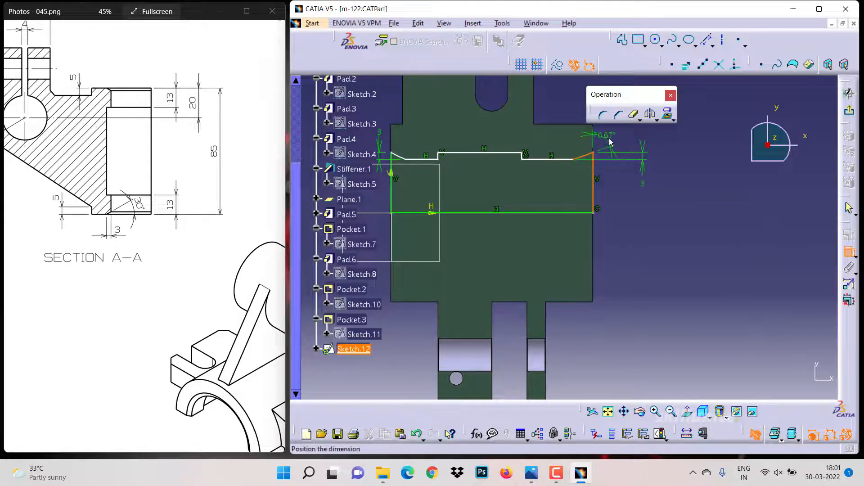
click(585, 167)
double_click(585, 167)
text(30)
key(Return)
- Set the origin-end chamfer at 30 degrees to the vertical end line
click(400, 157)
click(391, 168)
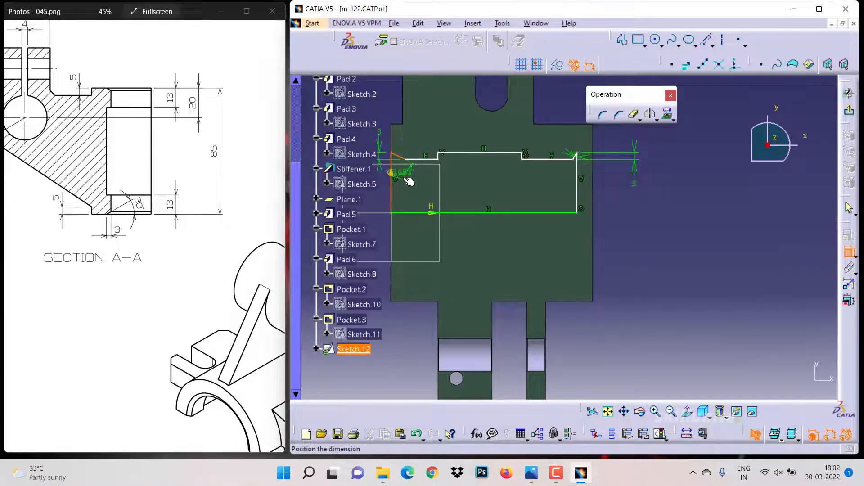
click(405, 178)
double_click(405, 178)
text(30)
key(Return)
key(Escape)
- Make the profile's far vertical end line coincident with the part's outer edge
click(577, 193)
ctrl+click(593, 204)
click(849, 235)
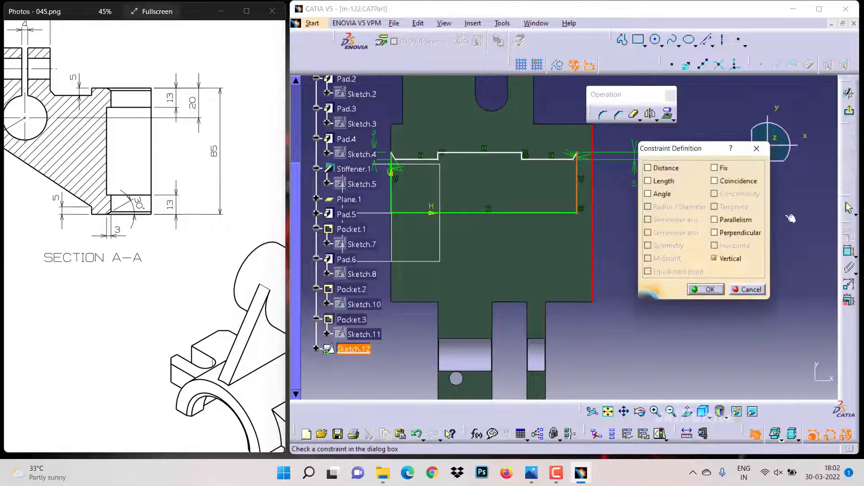
click(714, 181)
click(705, 289)
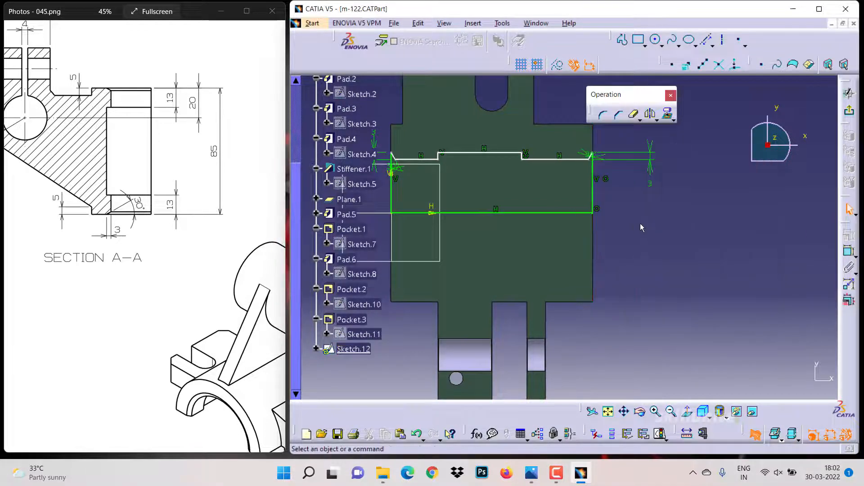
- Dimension the recess shoulder nearest the origin 13 mm from the profile's end line
click(391, 192)
click(438, 156)
click(378, 103)
double_click(378, 103)
text(13)
key(Return)
- Dimension the far recess shoulder 13 mm from the profile's far end line
click(593, 170)
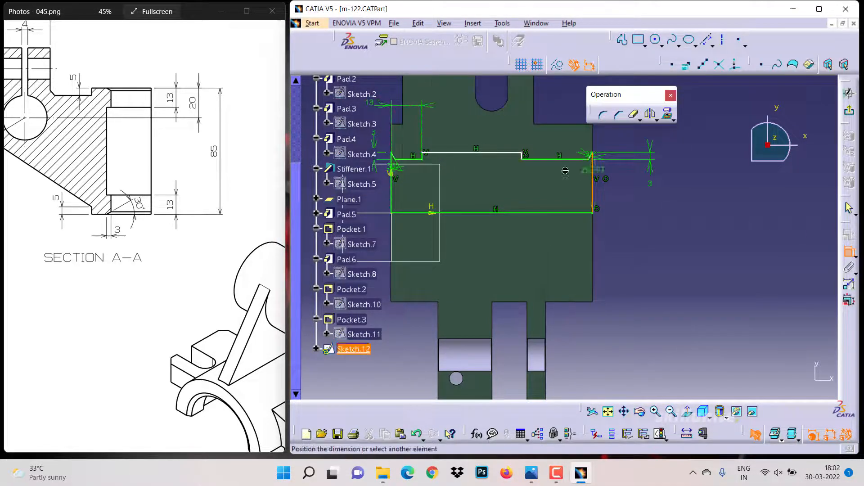
click(612, 233)
double_click(612, 233)
text(13)
key(Return)
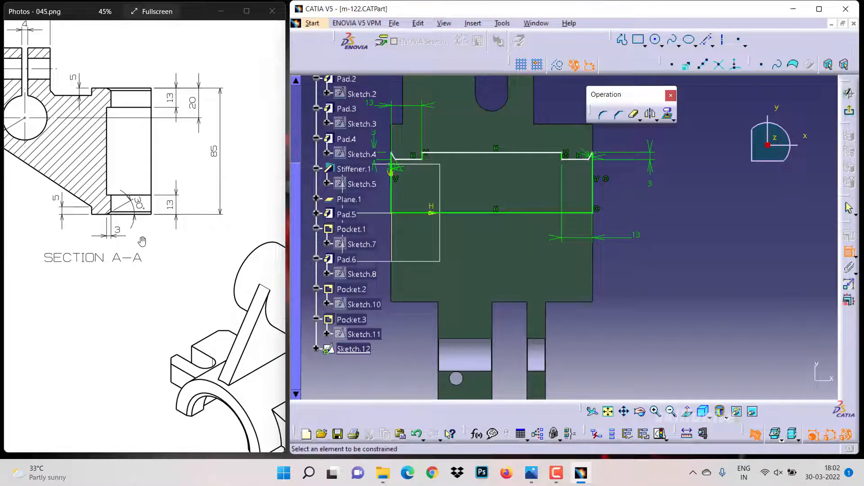
- Consult the front view's bore diameters and set the end land 27 mm from the horizontal axis line
drag(127, 236, 202, 148)
drag(85, 338, 261, 257)
drag(103, 300, 233, 247)
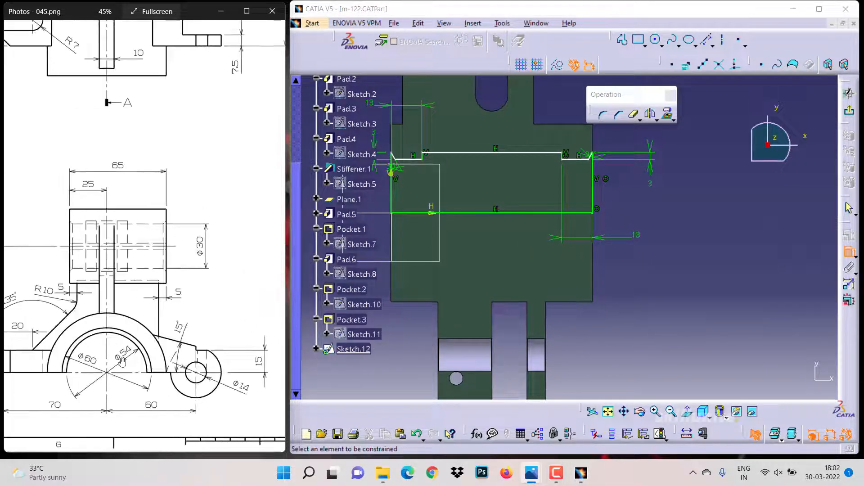
click(462, 215)
click(413, 157)
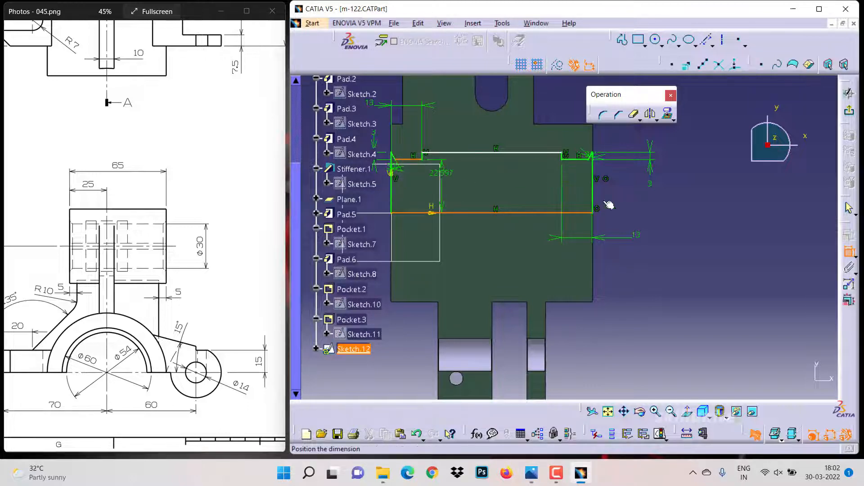
click(693, 198)
double_click(696, 197)
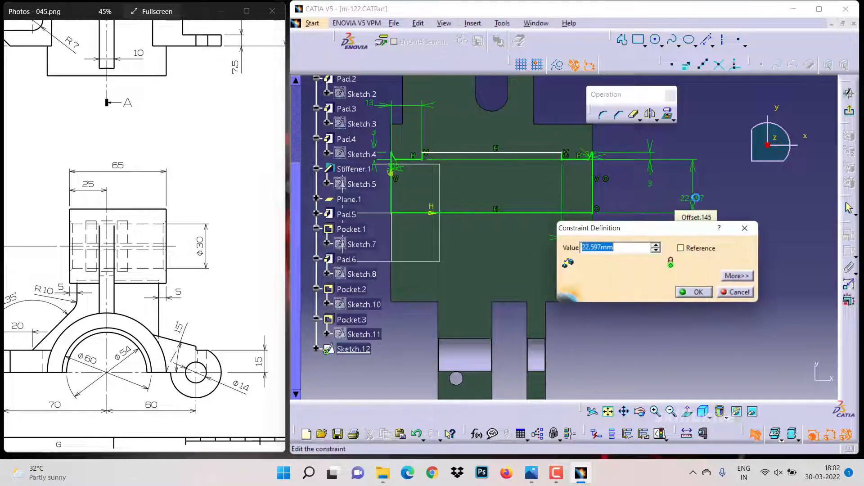
text(54/)
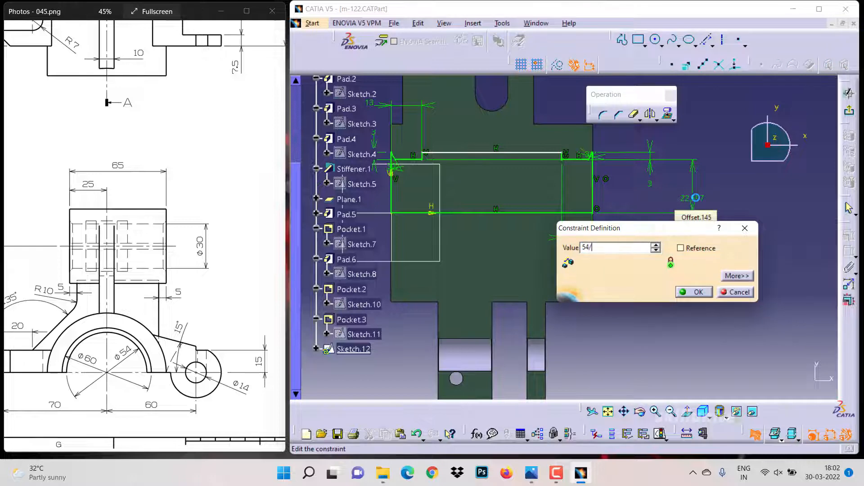
text(27mm)
key(Return)
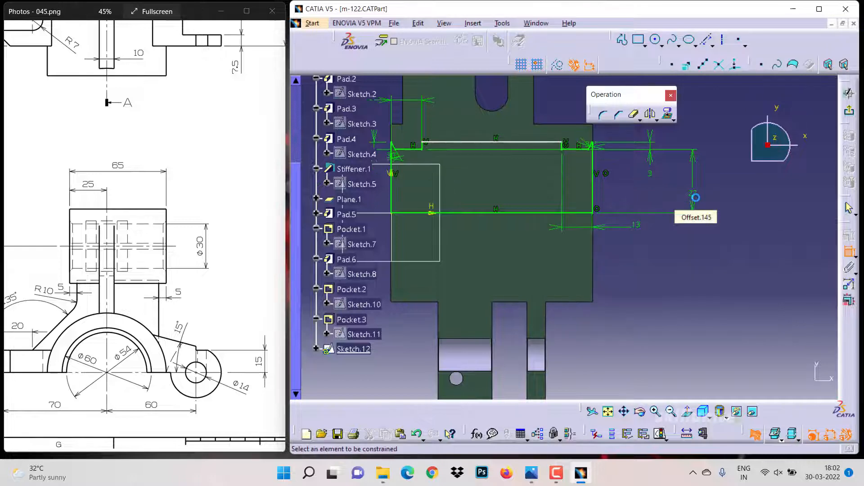
- Dimension the profile's long middle line 30 mm from the horizontal axis line
click(484, 144)
click(505, 213)
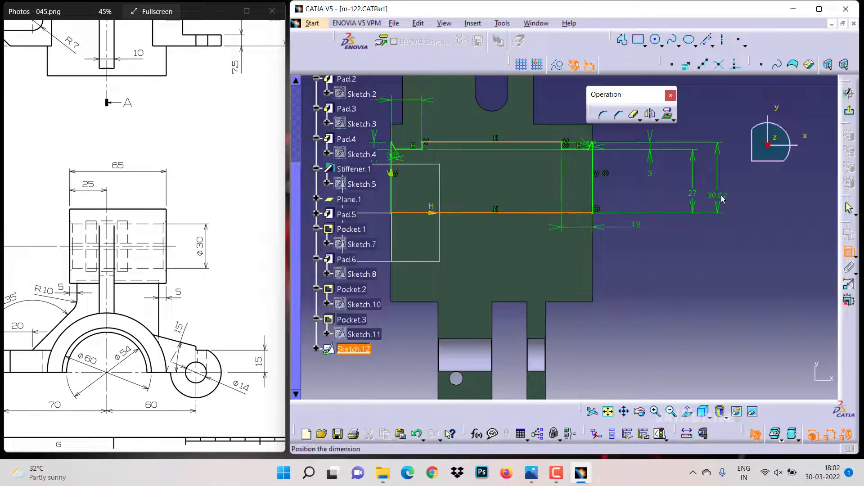
click(722, 198)
double_click(723, 194)
text(30)
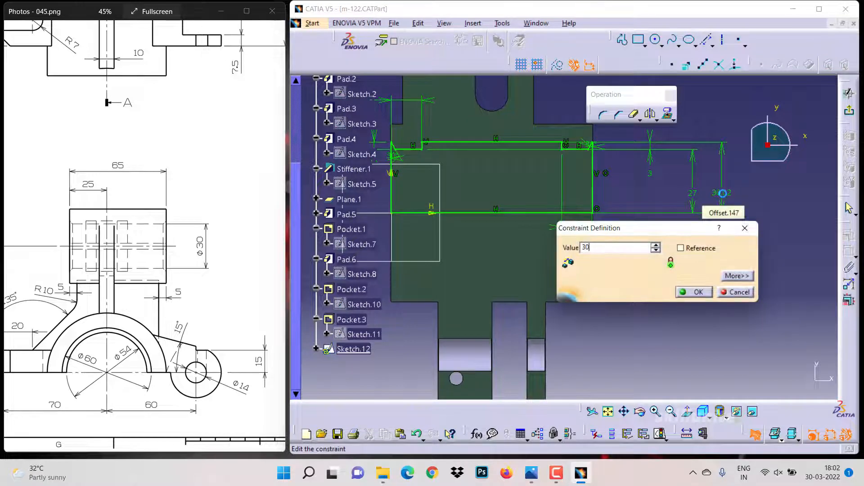
key(Return)
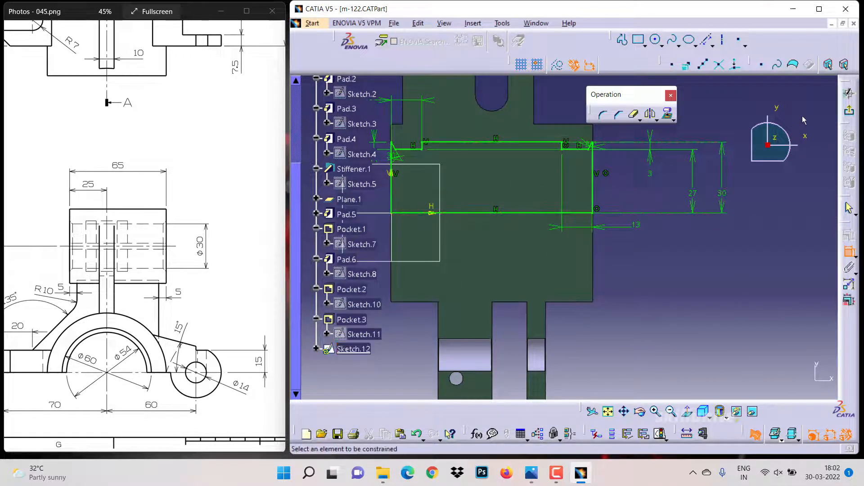
- Leave the sketch, cut the bore profile as a 360-degree groove about its axis line, and inspect the cut from below
click(849, 112)
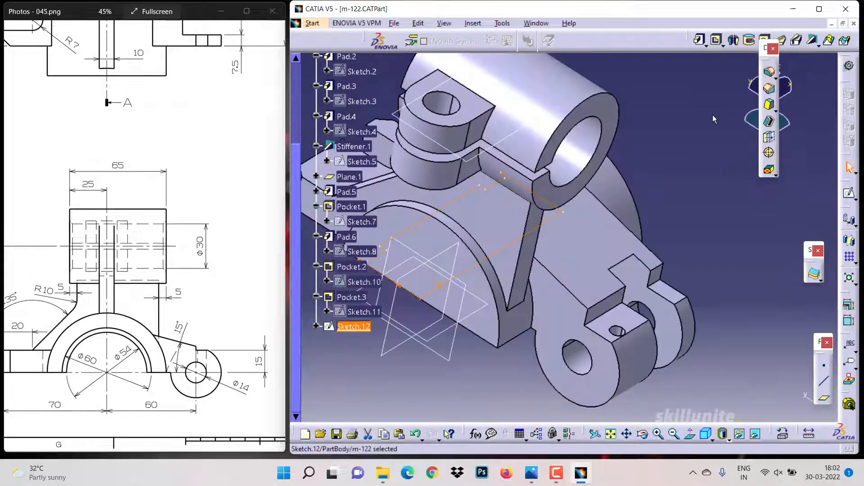
click(750, 40)
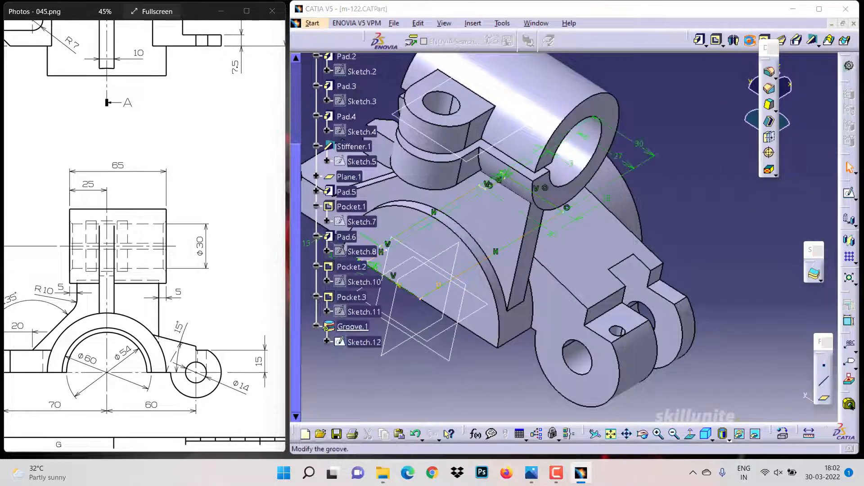
click(461, 275)
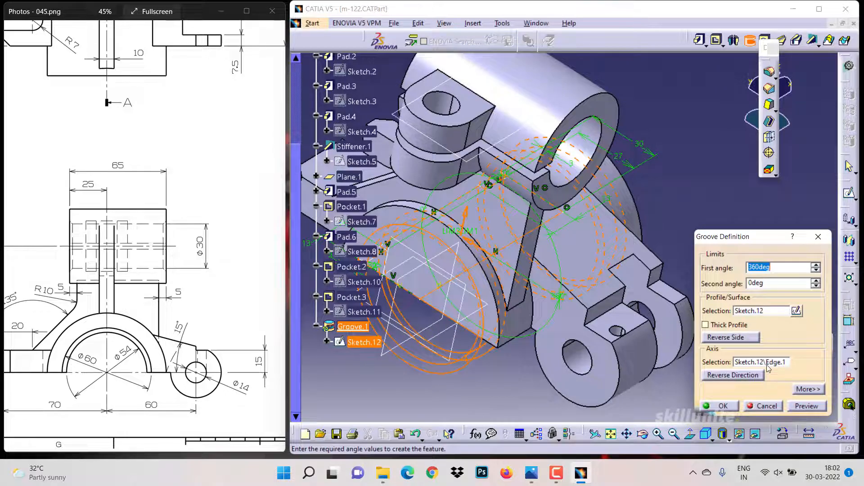
click(729, 409)
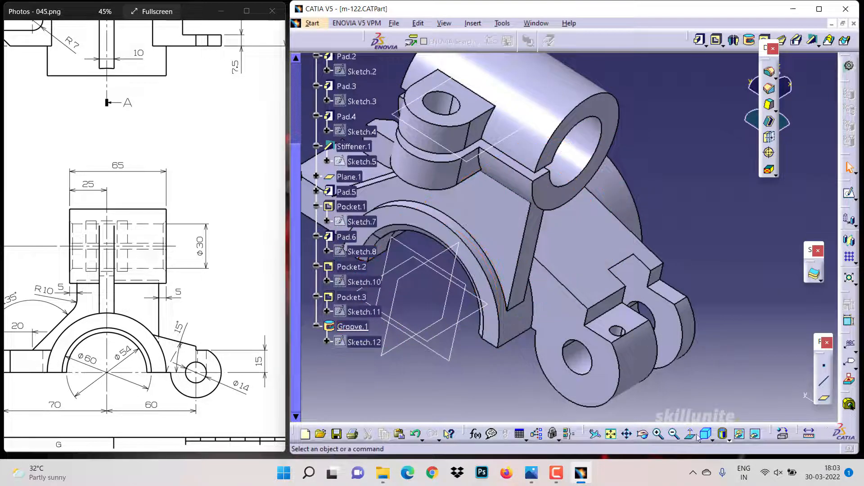
click(644, 435)
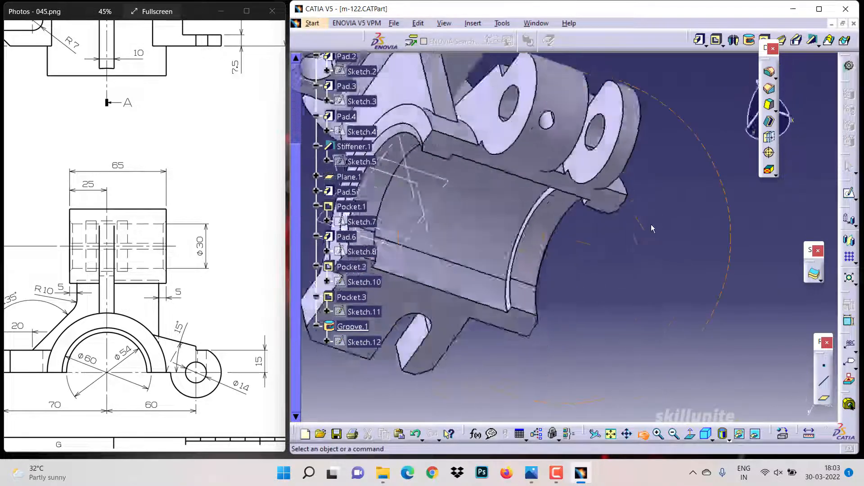